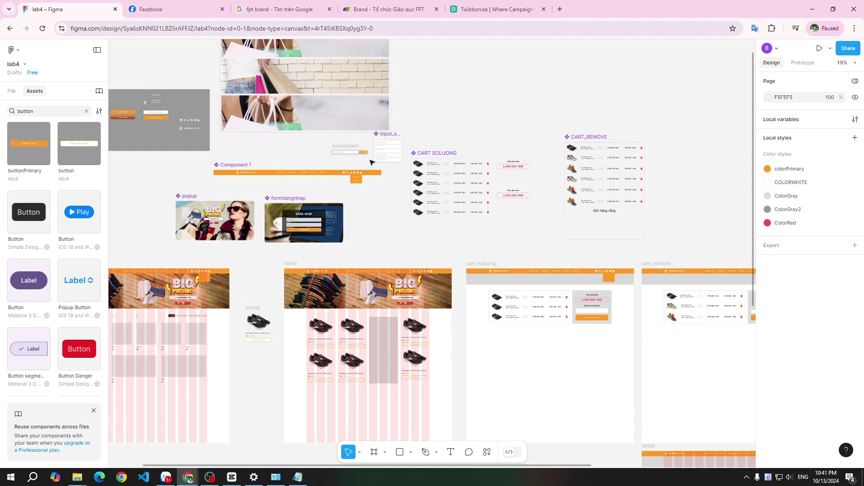
Select the home frame and link it to the popup frame as a prototype connection
{"action": "left_click", "coordinate": [187, 197]}
{"action": "scroll", "coordinate": [191, 194], "scroll_direction": "up", "scroll_amount": 2}
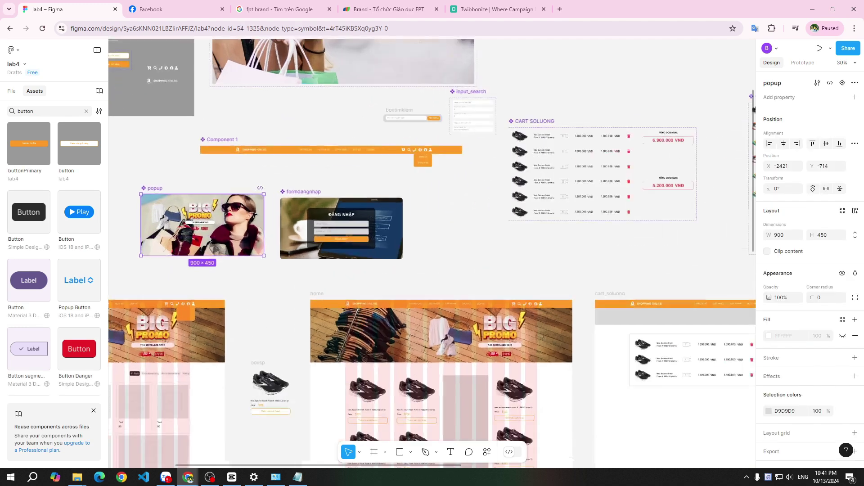
{"action": "scroll", "coordinate": [198, 190], "scroll_direction": "up", "scroll_amount": 2}
{"action": "scroll", "coordinate": [203, 185], "scroll_direction": "up", "scroll_amount": 2}
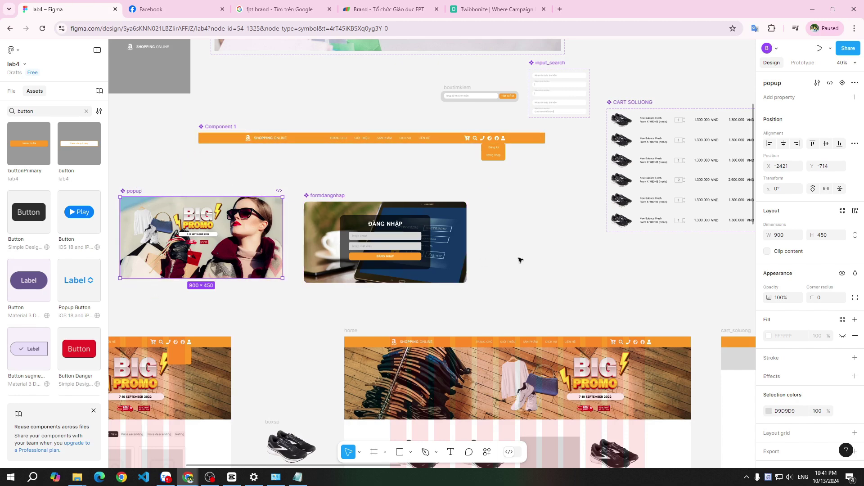
{"action": "scroll", "coordinate": [545, 266], "scroll_direction": "down", "scroll_amount": 1}
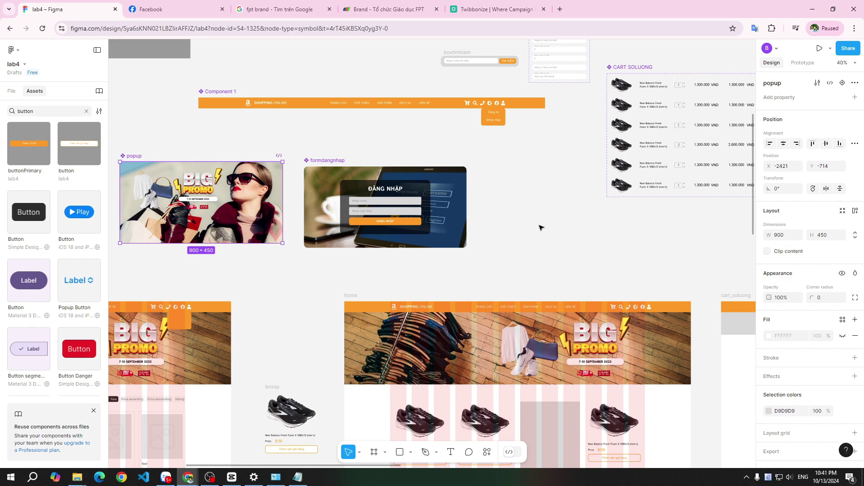
{"action": "left_click", "coordinate": [358, 295]}
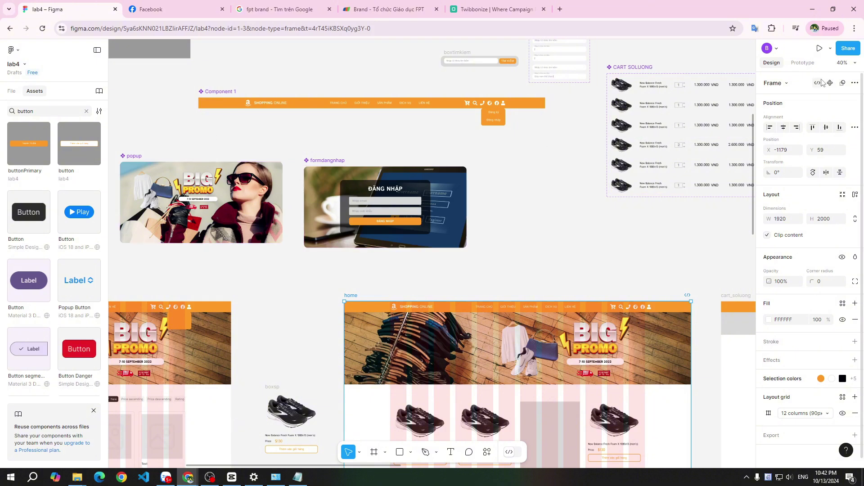
{"action": "left_click", "coordinate": [803, 62]}
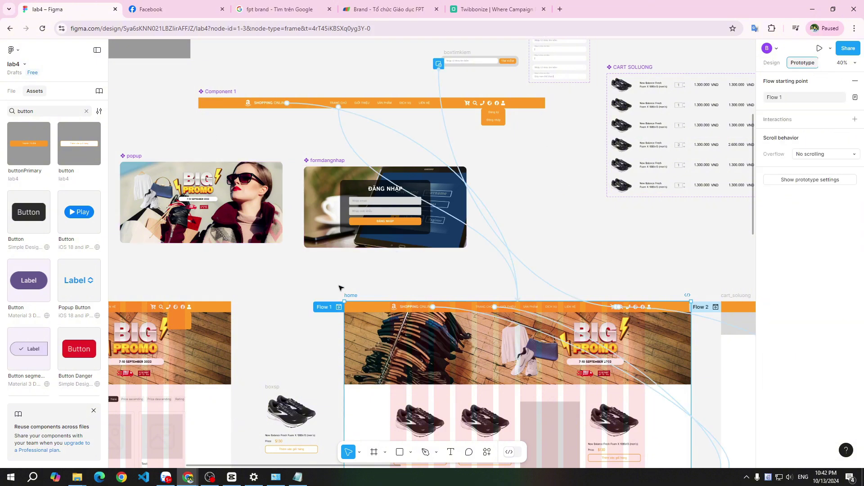
{"action": "mouse_move", "coordinate": [527, 305]}
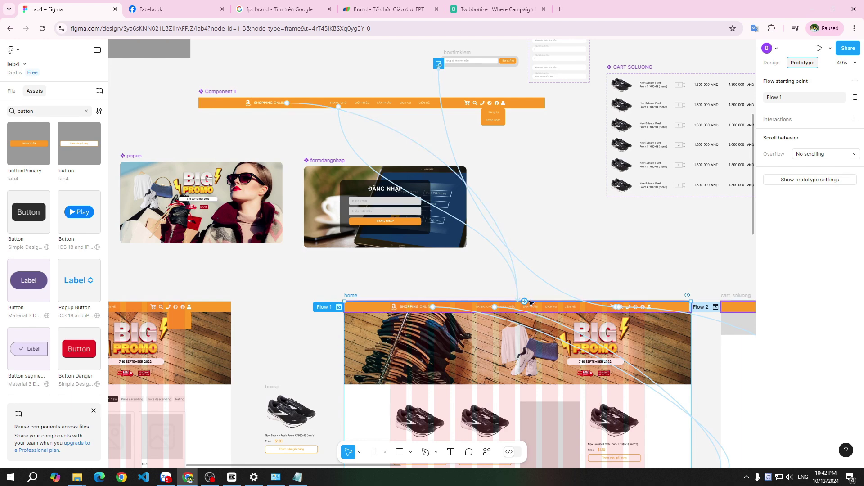
{"action": "left_click_drag", "start_coordinate": [526, 302], "coordinate": [228, 234]}
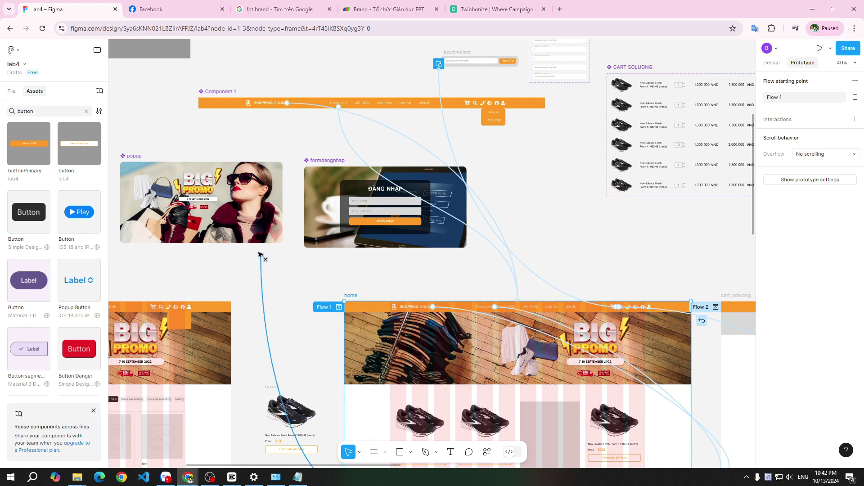
{"action": "left_click_drag", "start_coordinate": [228, 231], "coordinate": [229, 232]}
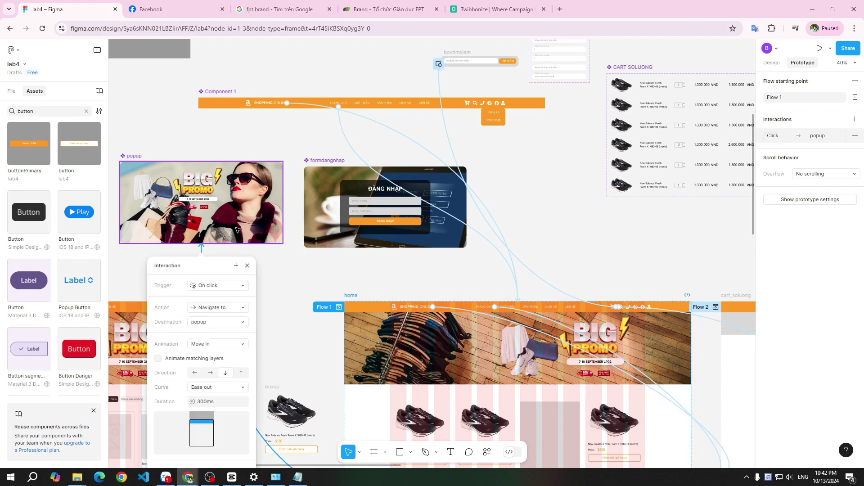
Set the interaction to After delay 50 ms, Open overlay, position Centered
{"action": "left_click", "coordinate": [231, 288]}
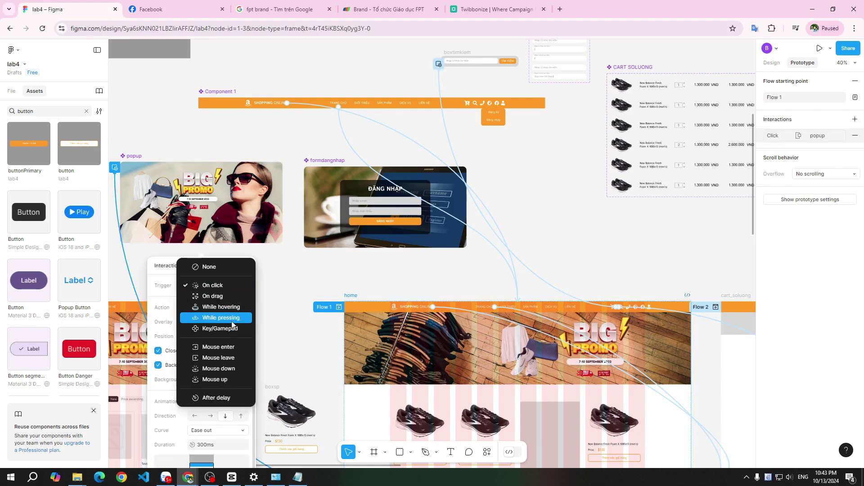
{"action": "left_click", "coordinate": [229, 398]}
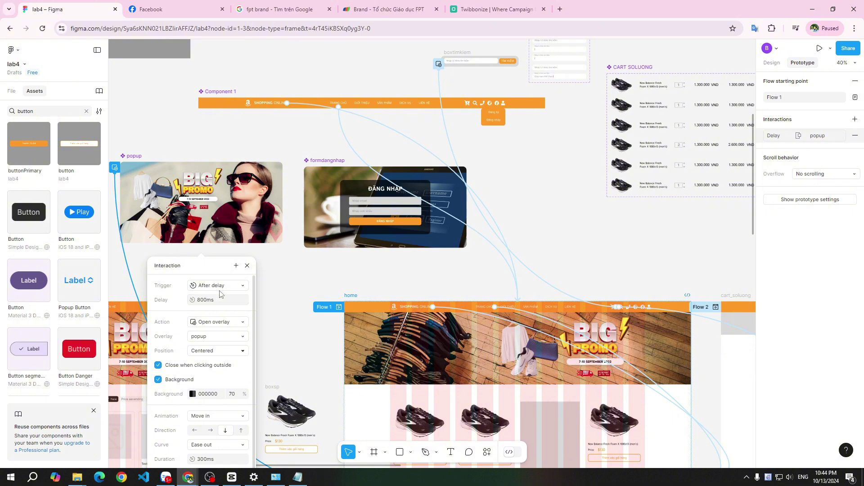
{"action": "left_click", "coordinate": [204, 300]}
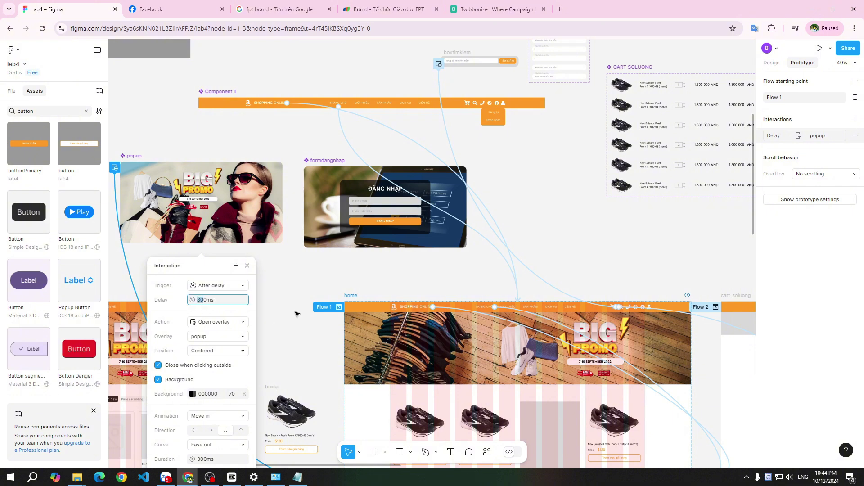
{"action": "type", "text": "5"}
{"action": "left_click", "coordinate": [222, 325]}
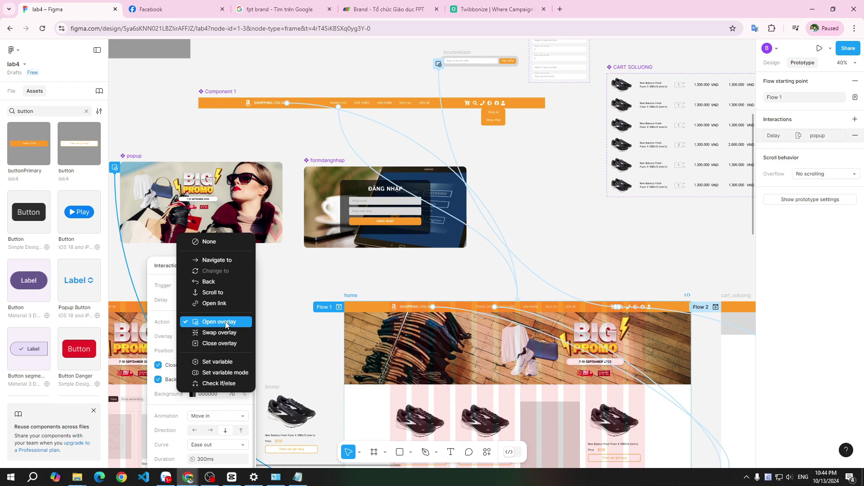
{"action": "left_click", "coordinate": [227, 325]}
{"action": "left_click", "coordinate": [234, 324]}
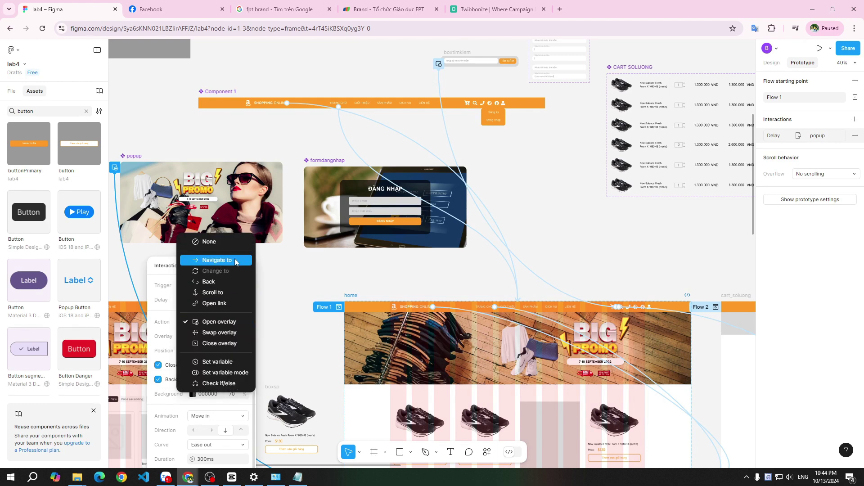
{"action": "left_click", "coordinate": [232, 322]}
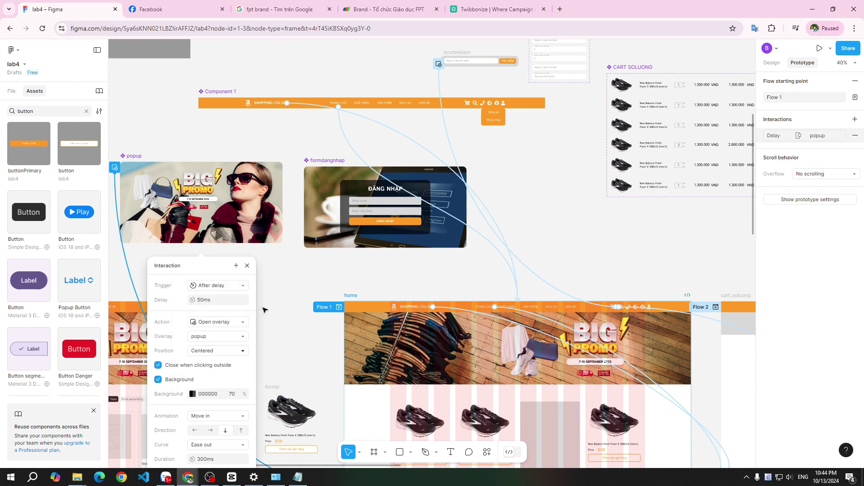
{"action": "left_click", "coordinate": [210, 356]}
{"action": "left_click", "coordinate": [211, 353]}
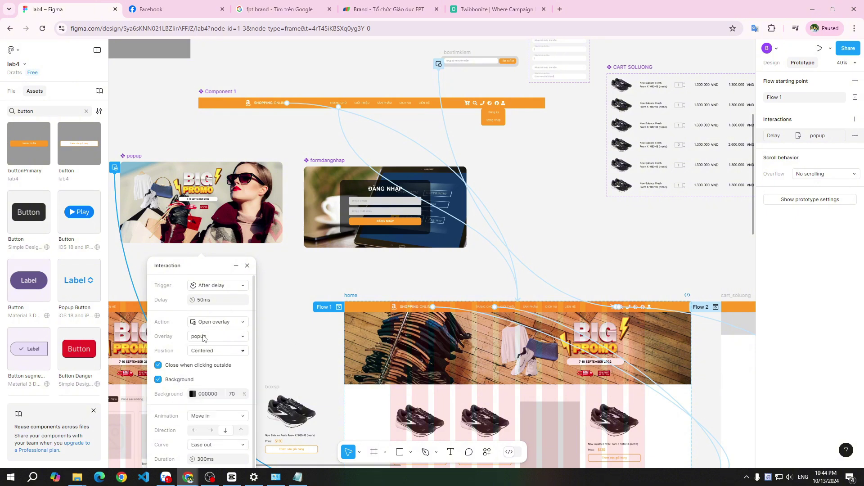
{"action": "scroll", "coordinate": [203, 337], "scroll_direction": "down", "scroll_amount": 2}
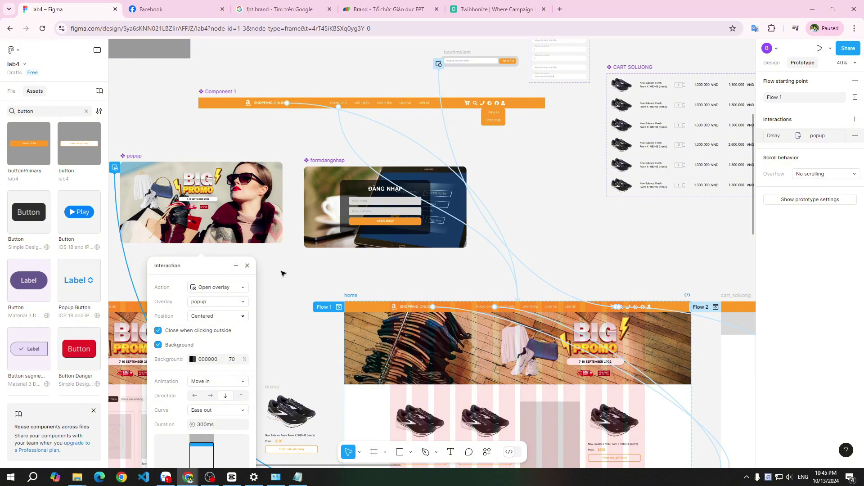
{"action": "scroll", "coordinate": [282, 273], "scroll_direction": "down", "scroll_amount": 1}
{"action": "scroll", "coordinate": [282, 273], "scroll_direction": "down", "scroll_amount": 1}
{"action": "scroll", "coordinate": [281, 274], "scroll_direction": "down", "scroll_amount": 1}
{"action": "scroll", "coordinate": [279, 278], "scroll_direction": "down", "scroll_amount": 2}
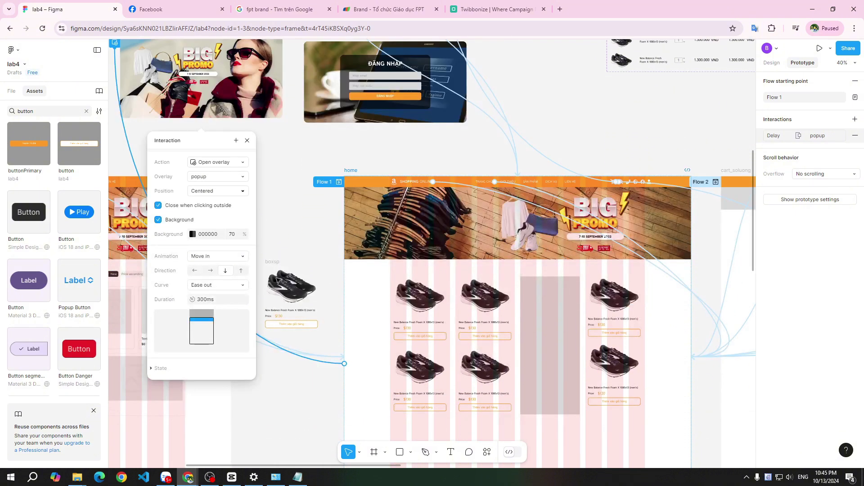
{"action": "scroll", "coordinate": [277, 280], "scroll_direction": "up", "scroll_amount": 1}
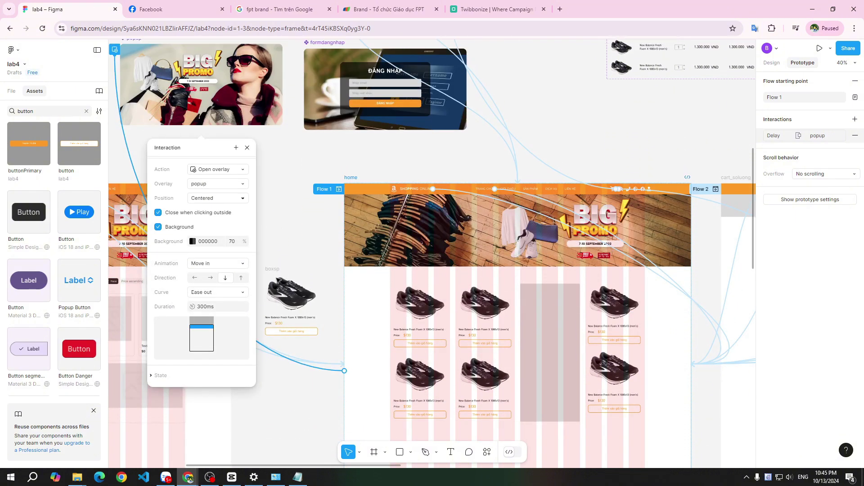
{"action": "left_click", "coordinate": [338, 189]}
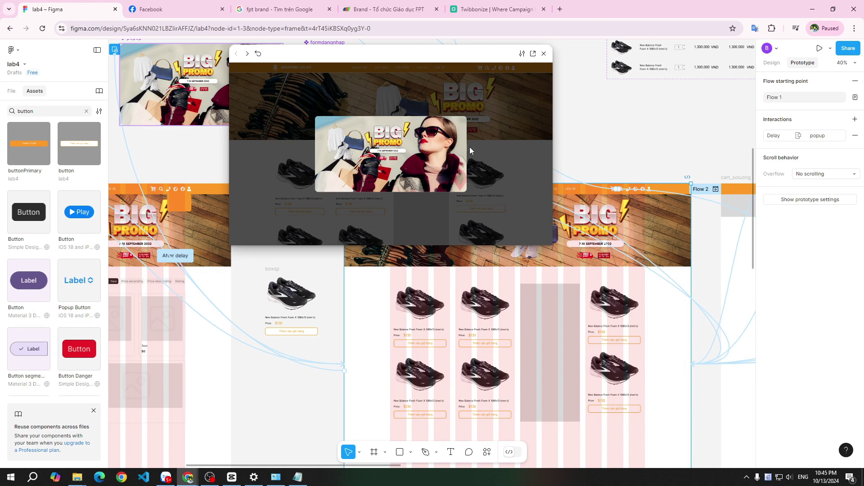
{"action": "left_click", "coordinate": [502, 138]}
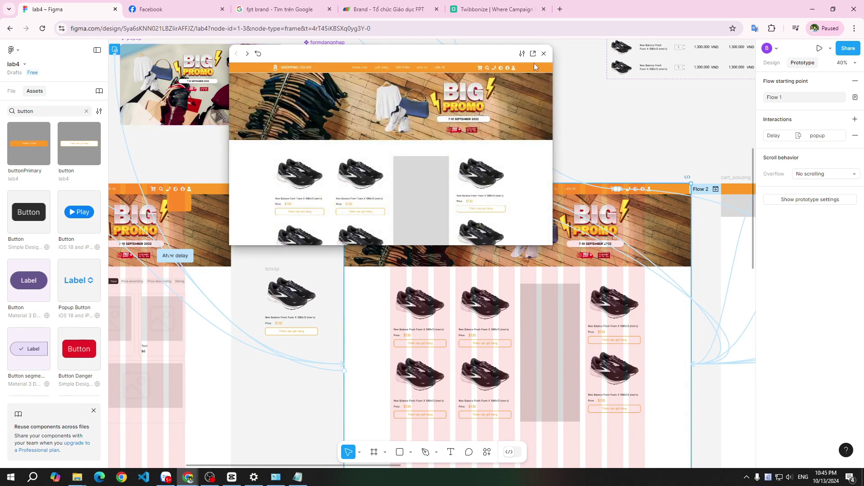
{"action": "left_click", "coordinate": [544, 53]}
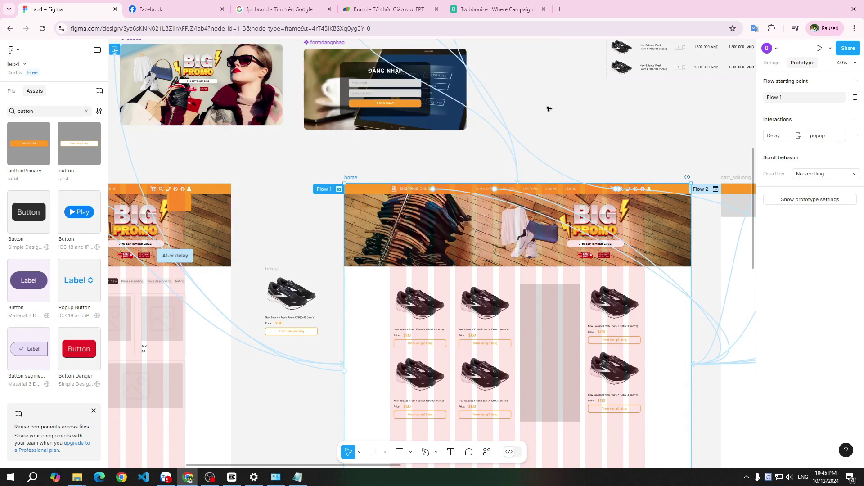
Zoom the canvas toward the header's Đăng ký/Đăng nhập account dropdown
{"action": "scroll", "coordinate": [547, 108], "scroll_direction": "up", "scroll_amount": 1}
{"action": "scroll", "coordinate": [548, 108], "scroll_direction": "up", "scroll_amount": 3}
{"action": "scroll", "coordinate": [536, 126], "scroll_direction": "up", "scroll_amount": 2}
{"action": "scroll", "coordinate": [526, 148], "scroll_direction": "up", "scroll_amount": 2}
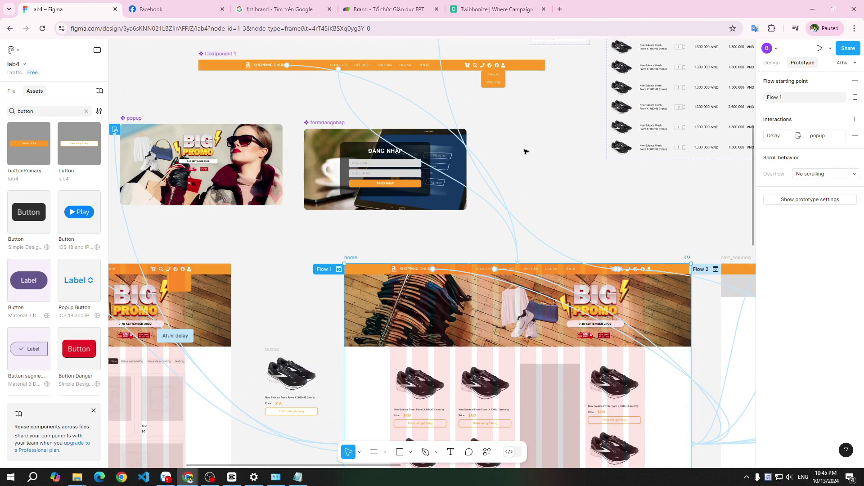
{"action": "scroll", "coordinate": [522, 80], "scroll_direction": "up", "scroll_amount": 3, "text": "ctrl"}
{"action": "scroll", "coordinate": [495, 108], "scroll_direction": "up", "scroll_amount": 2, "text": "ctrl"}
{"action": "scroll", "coordinate": [494, 122], "scroll_direction": "up", "scroll_amount": 2, "text": "ctrl"}
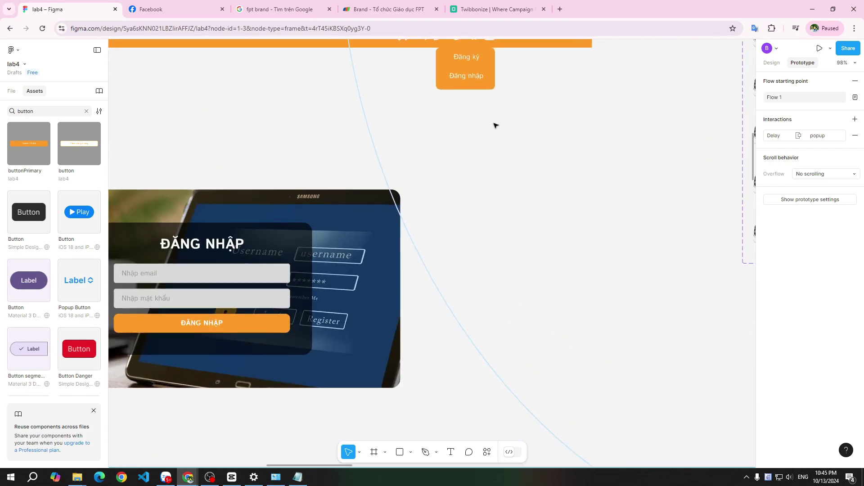
{"action": "scroll", "coordinate": [495, 128], "scroll_direction": "up", "scroll_amount": 2}
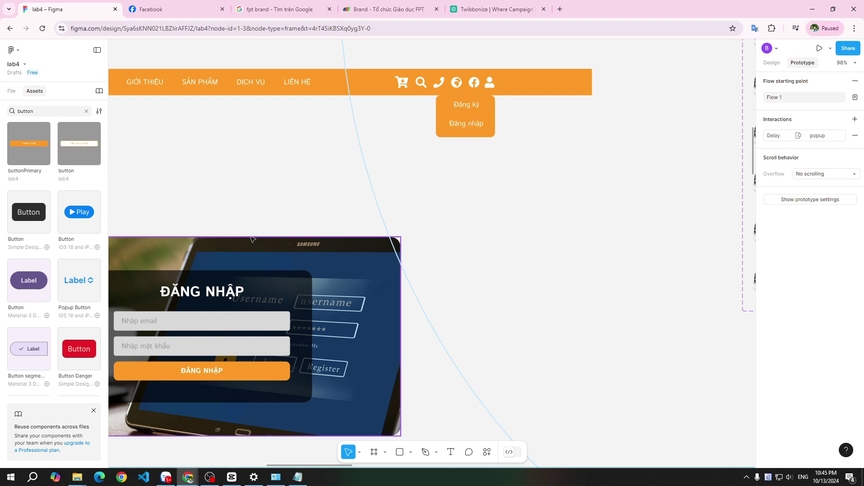
{"action": "scroll", "coordinate": [233, 229], "scroll_direction": "down", "scroll_amount": 1}
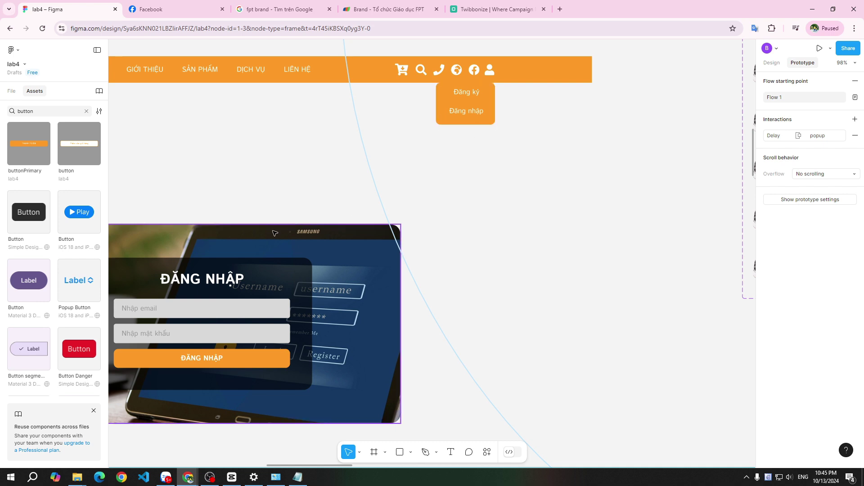
{"action": "left_click", "coordinate": [466, 111]}
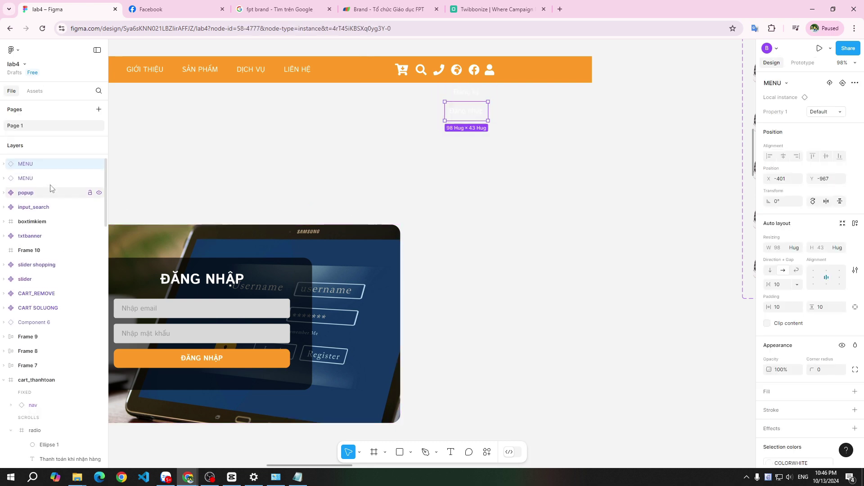
{"action": "left_click", "coordinate": [47, 191]}
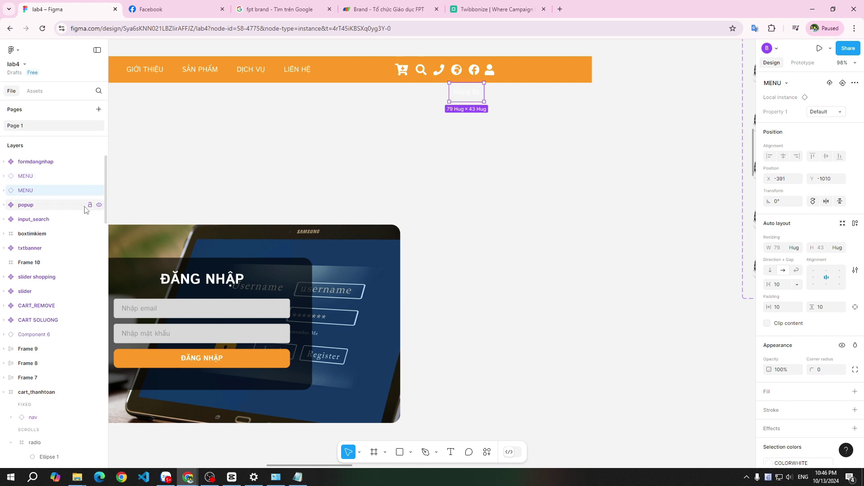
{"action": "key", "text": "ctrl+z"}
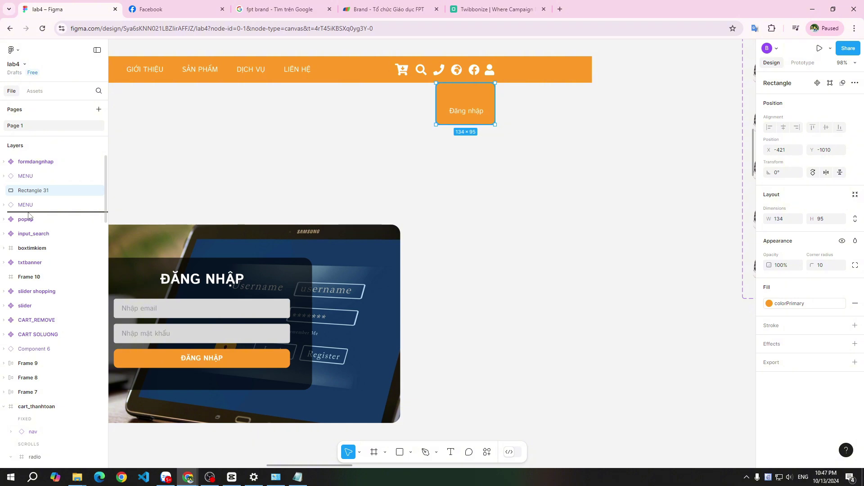
{"action": "left_click_drag", "start_coordinate": [41, 210], "coordinate": [31, 214]}
{"action": "left_click", "coordinate": [34, 177], "text": "shift"}
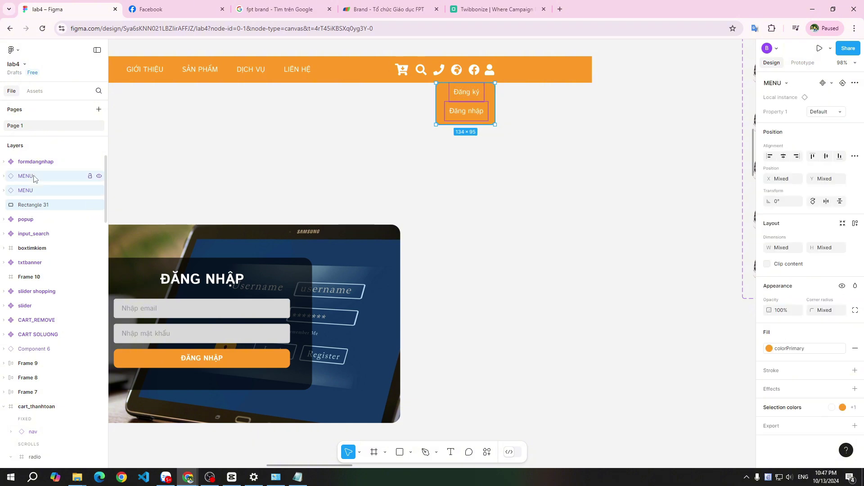
{"action": "right_click", "coordinate": [34, 178]}
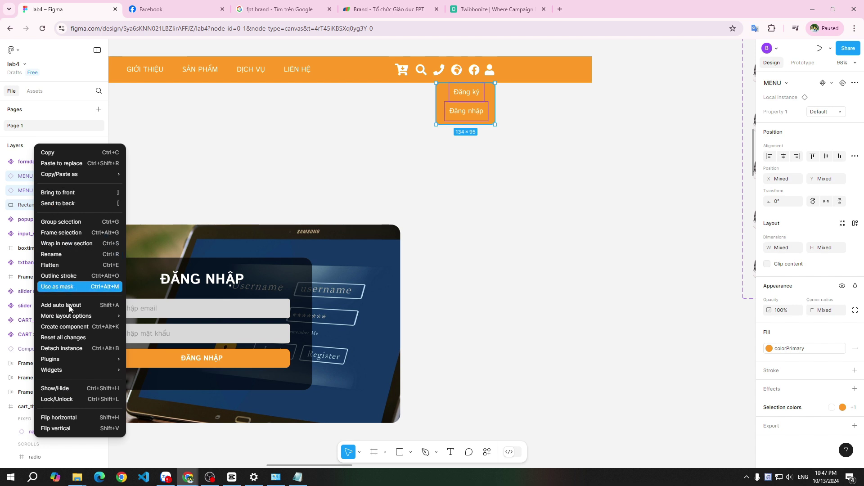
{"action": "left_click", "coordinate": [64, 326]}
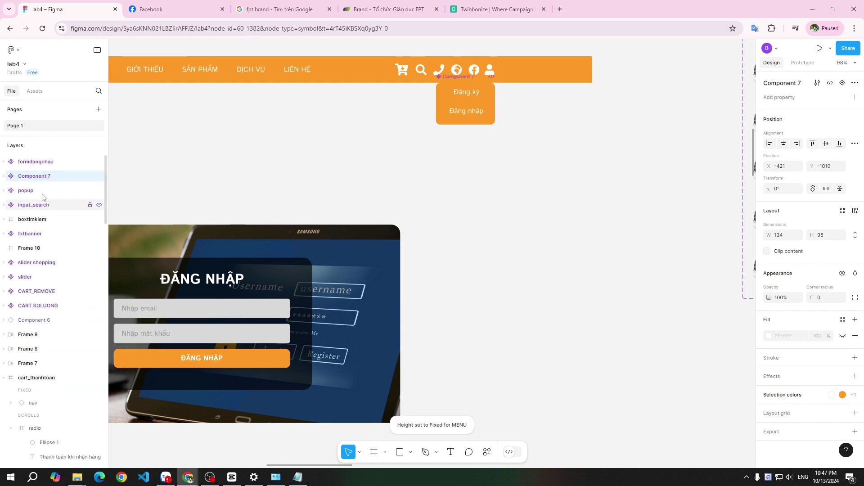
{"action": "double_click", "coordinate": [42, 177]}
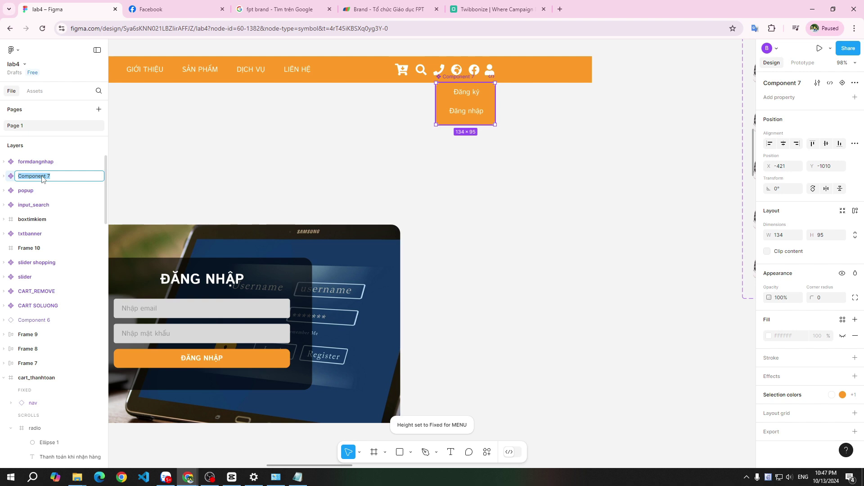
{"action": "type", "text": "dangky"}
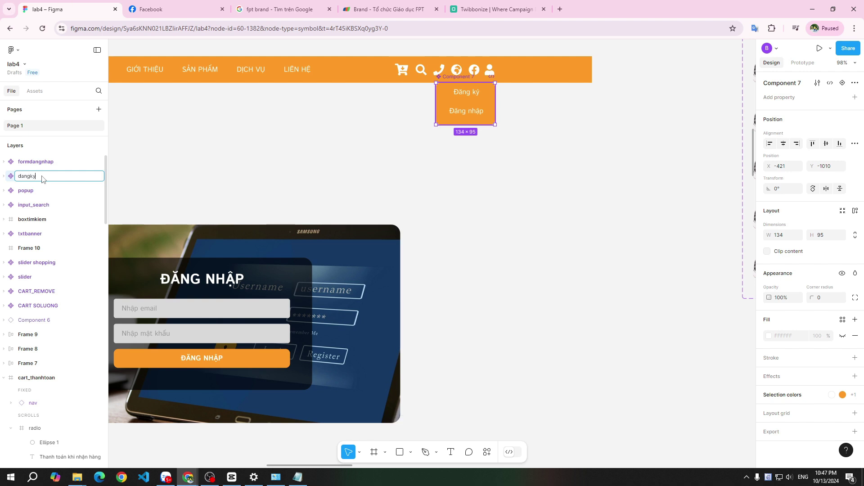
{"action": "type", "text": "d"}
{"action": "type", "text": "menu"}
{"action": "key", "text": "Return"}
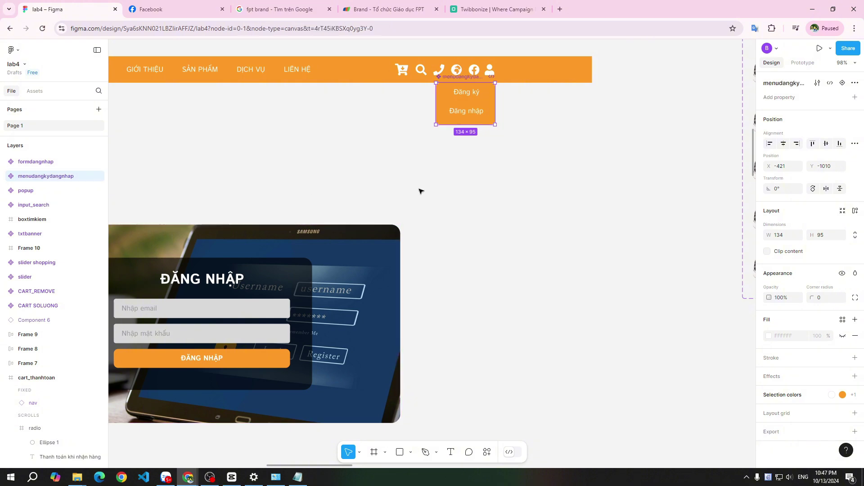
{"action": "left_click", "coordinate": [419, 191]}
{"action": "left_click", "coordinate": [492, 102]}
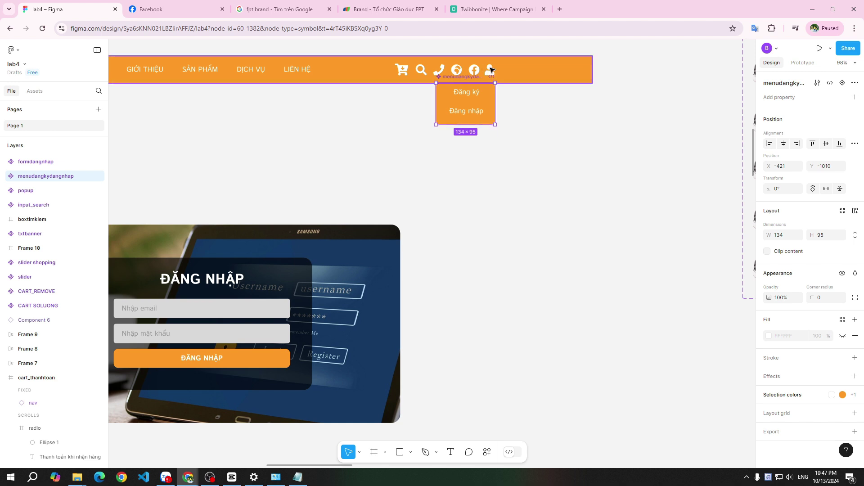
Link the nav bar user icon to menudangkydangnhap as an Open overlay with Manual position
{"action": "left_click", "coordinate": [492, 70]}
{"action": "left_click", "coordinate": [804, 63]}
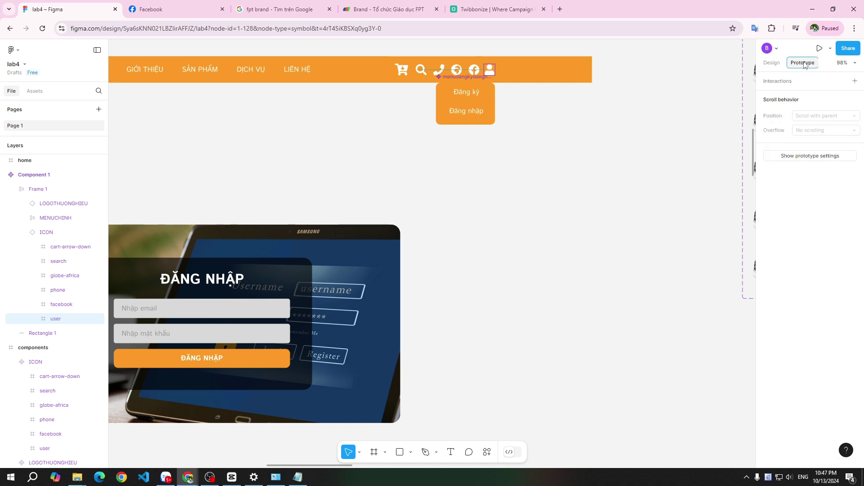
{"action": "mouse_move", "coordinate": [490, 71]}
{"action": "left_click_drag", "start_coordinate": [490, 75], "coordinate": [490, 111]}
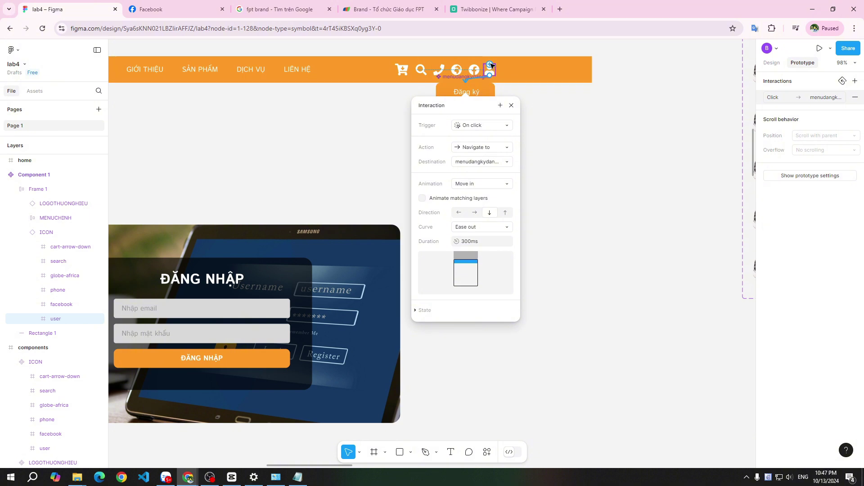
{"action": "left_click", "coordinate": [481, 149]}
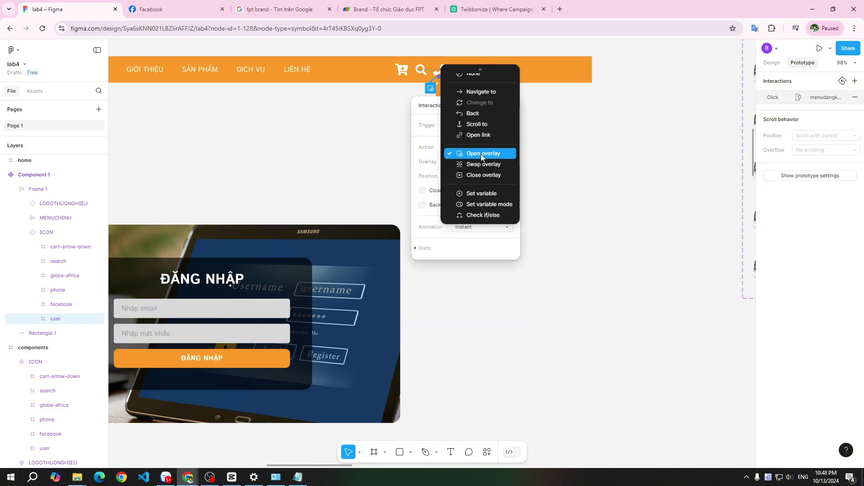
{"action": "left_click", "coordinate": [480, 154]}
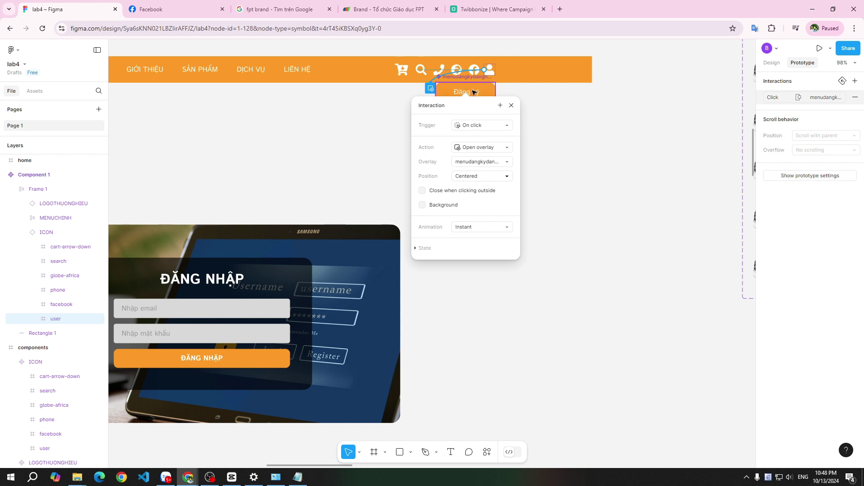
{"action": "left_click_drag", "start_coordinate": [477, 105], "coordinate": [598, 99]}
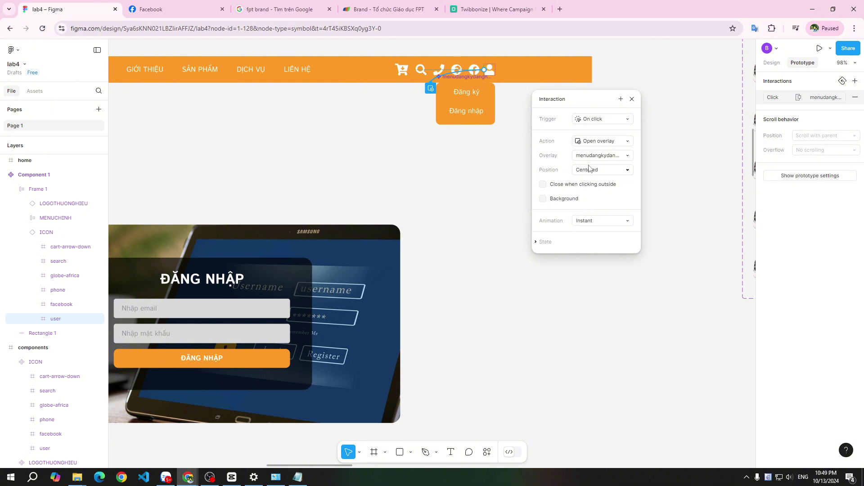
{"action": "left_click", "coordinate": [591, 171]}
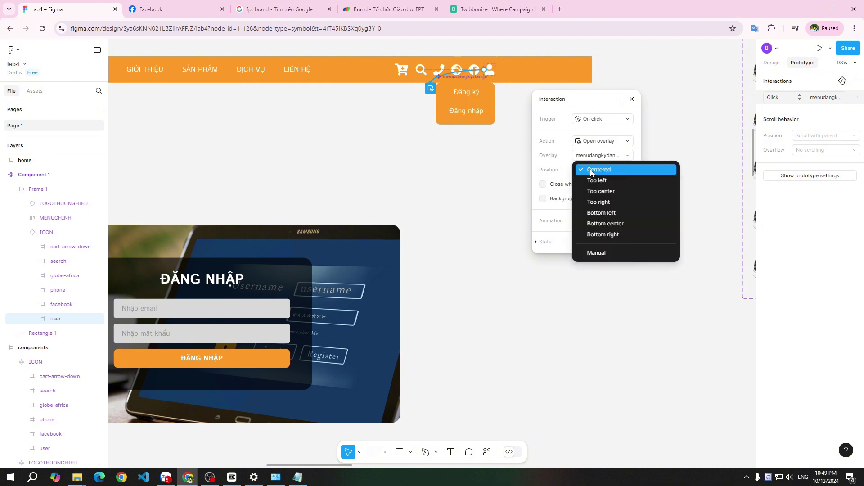
{"action": "left_click", "coordinate": [595, 252]}
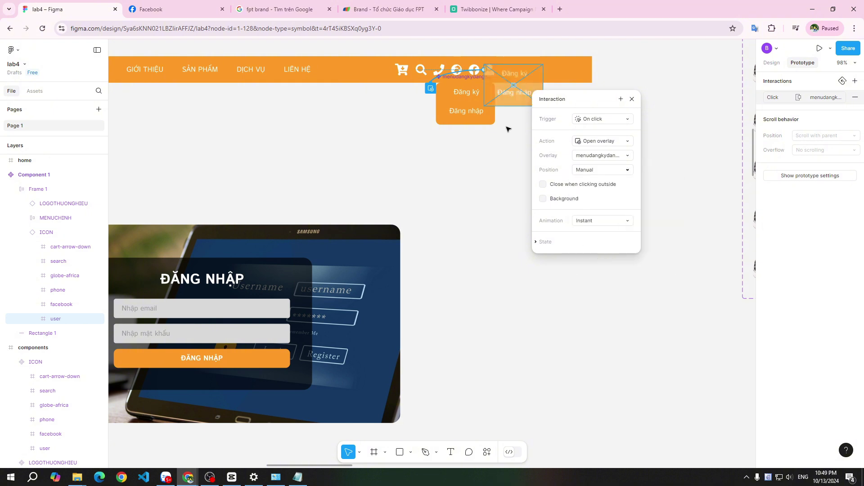
Place the dropdown overlay just below the user icon and make it close on outside clicks
{"action": "left_click_drag", "start_coordinate": [517, 99], "coordinate": [470, 78]}
{"action": "left_click", "coordinate": [471, 78]}
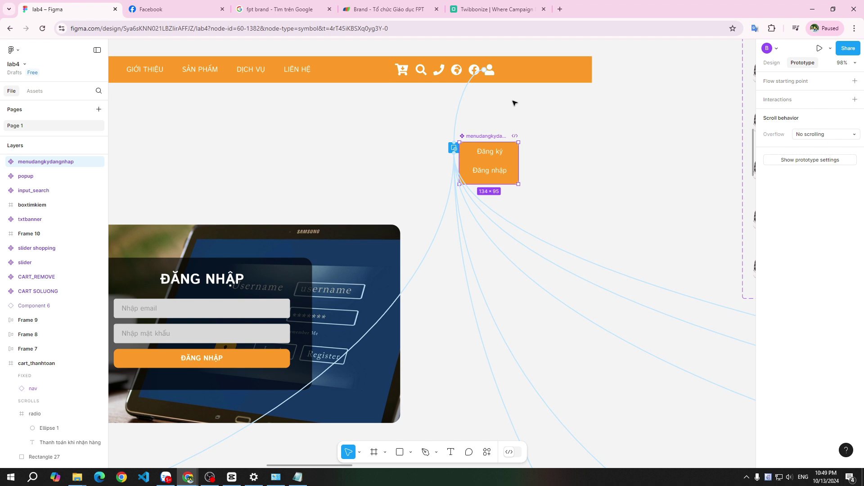
{"action": "left_click", "coordinate": [461, 96]}
{"action": "left_click_drag", "start_coordinate": [414, 103], "coordinate": [474, 89]}
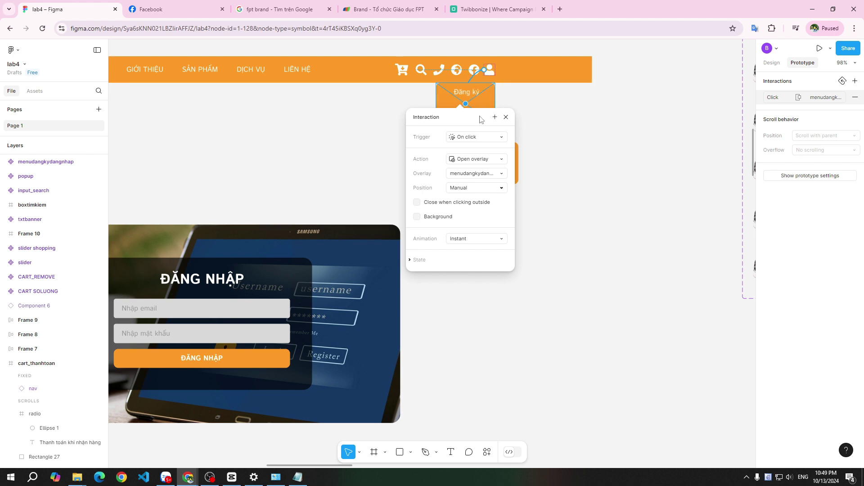
{"action": "left_click_drag", "start_coordinate": [481, 120], "coordinate": [627, 103]}
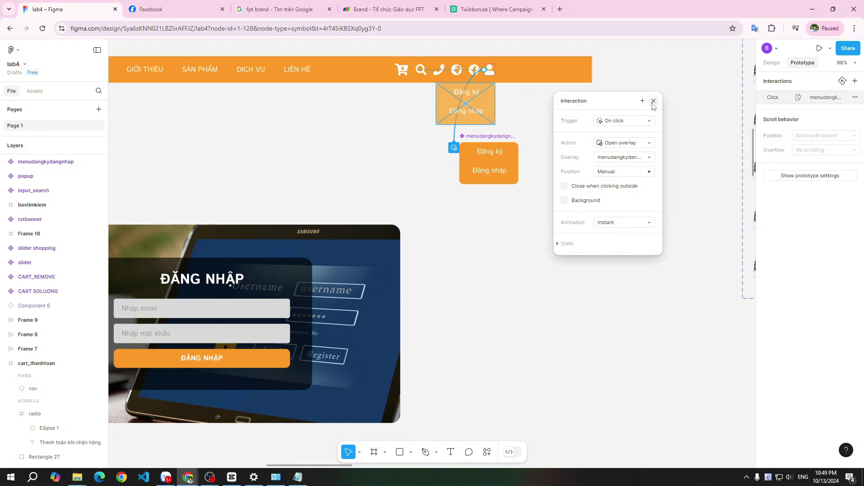
{"action": "left_click", "coordinate": [566, 187]}
{"action": "left_click", "coordinate": [653, 102]}
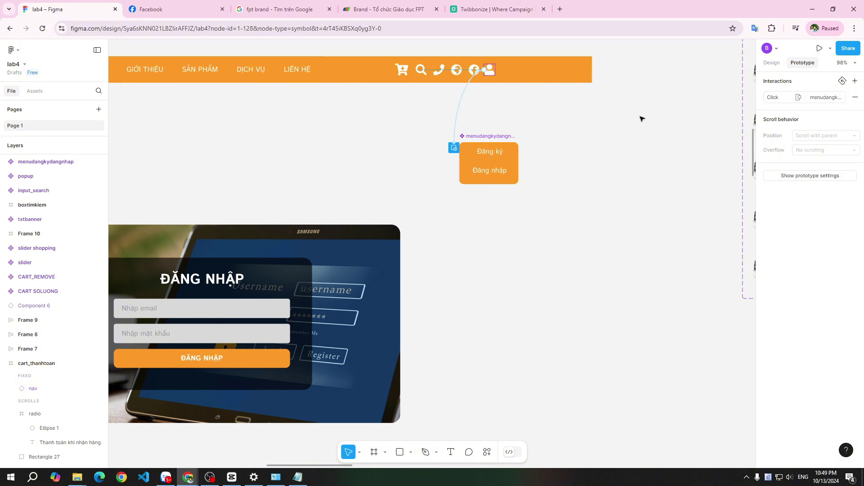
{"action": "left_click", "coordinate": [578, 126]}
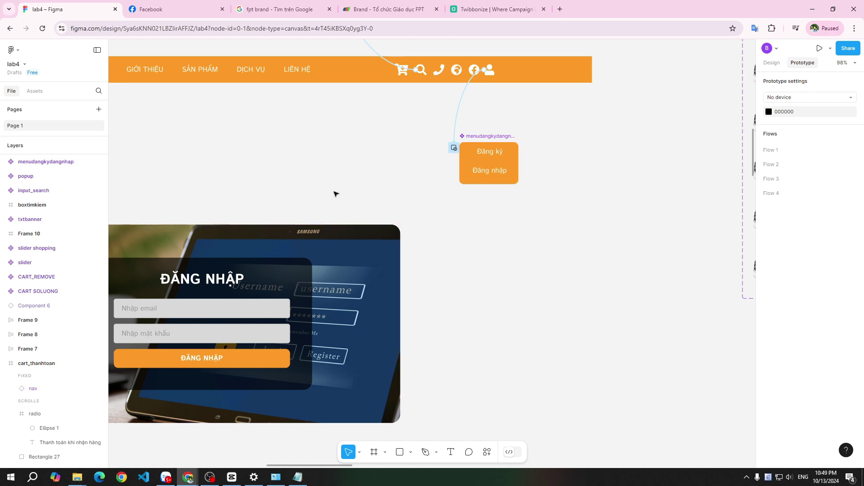
Play Flow 1 and confirm the user icon opens the Đăng ký/Đăng nhập dropdown in the preview
{"action": "scroll", "coordinate": [337, 225], "scroll_direction": "down", "scroll_amount": 5, "text": "ctrl"}
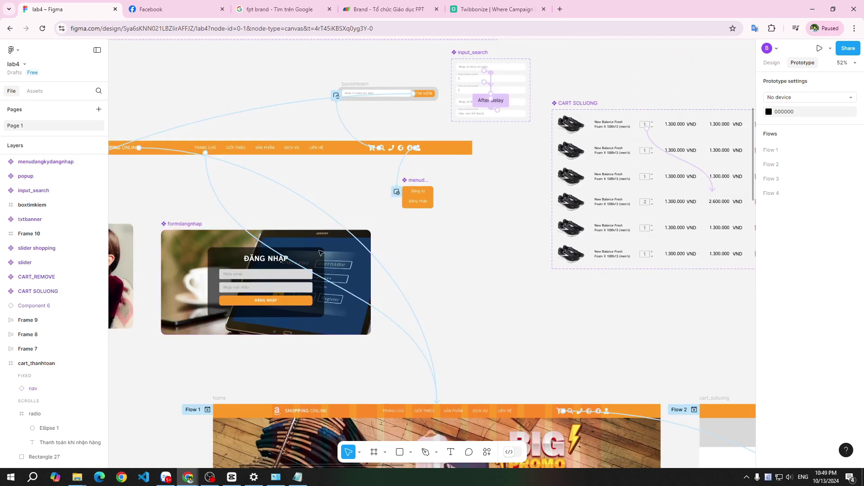
{"action": "left_click", "coordinate": [207, 410]}
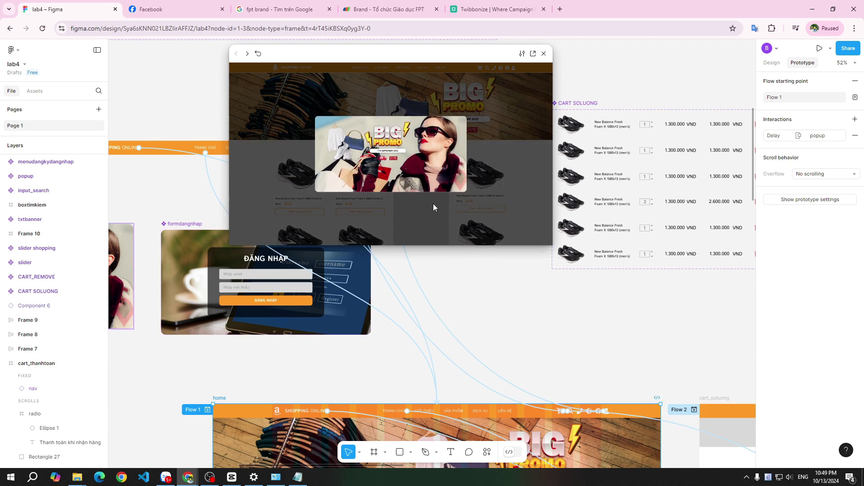
{"action": "left_click", "coordinate": [493, 157]}
{"action": "left_click", "coordinate": [513, 69]}
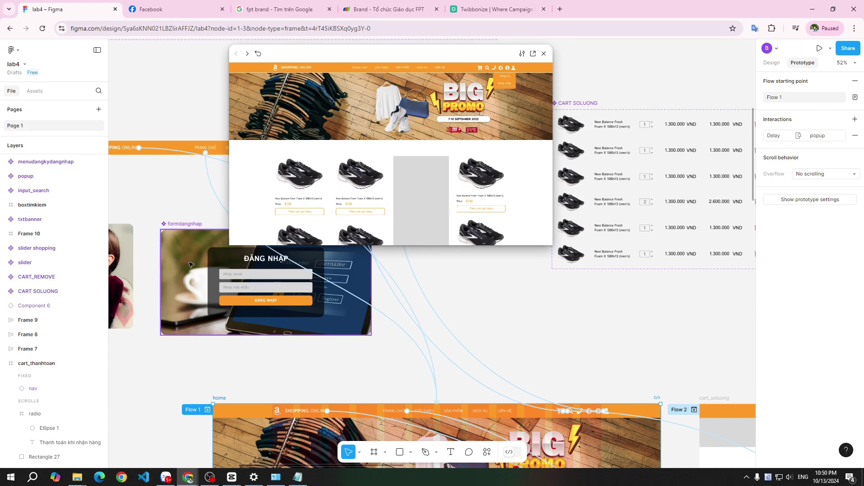
{"action": "left_click", "coordinate": [485, 307]}
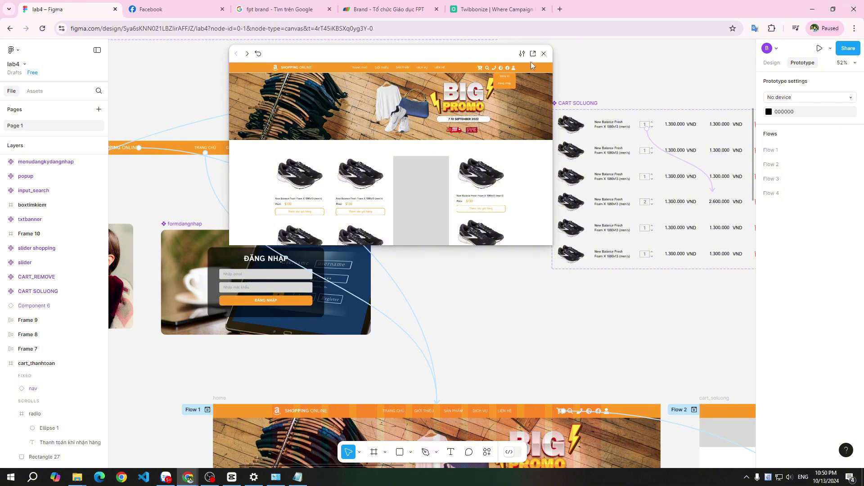
{"action": "left_click_drag", "start_coordinate": [486, 54], "coordinate": [806, 98]}
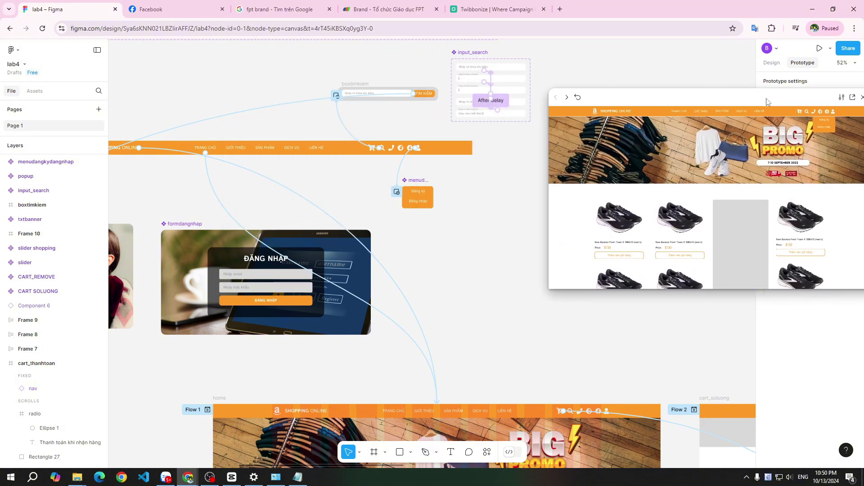
{"action": "left_click", "coordinate": [412, 197]}
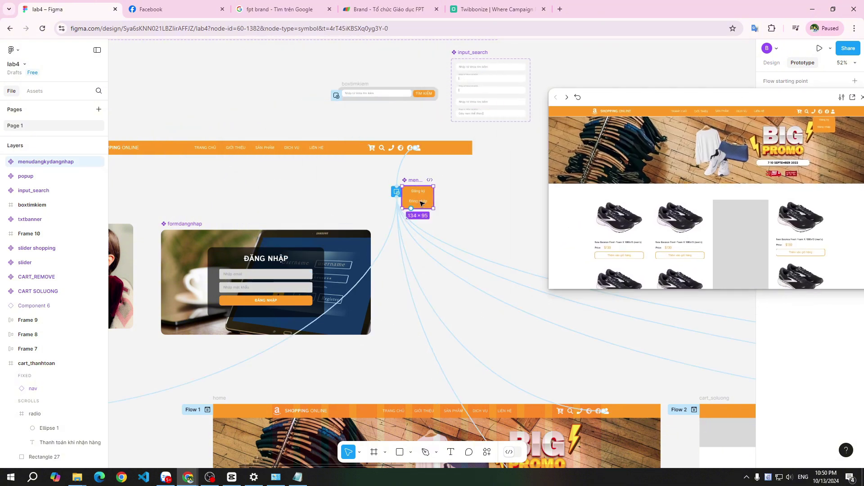
Link Đăng nhập to formdangnhap as a centered overlay, closing on outside click, with dimmed black background
{"action": "left_click", "coordinate": [421, 203]}
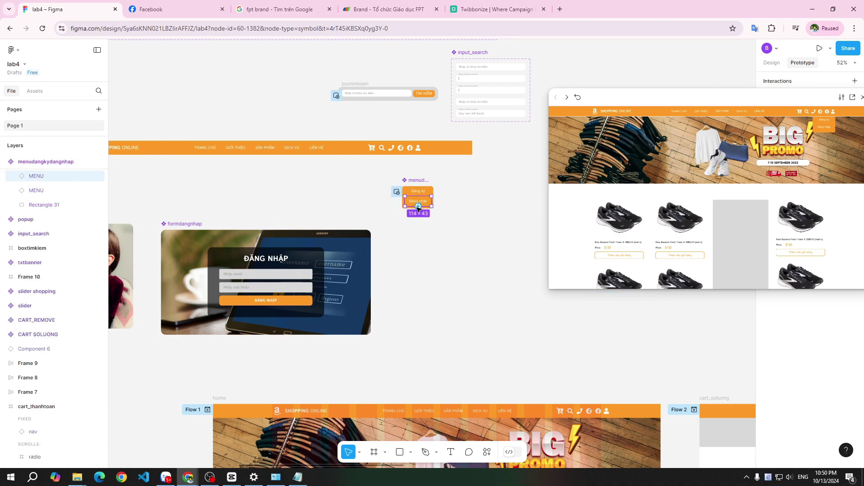
{"action": "left_click_drag", "start_coordinate": [419, 207], "coordinate": [294, 239]}
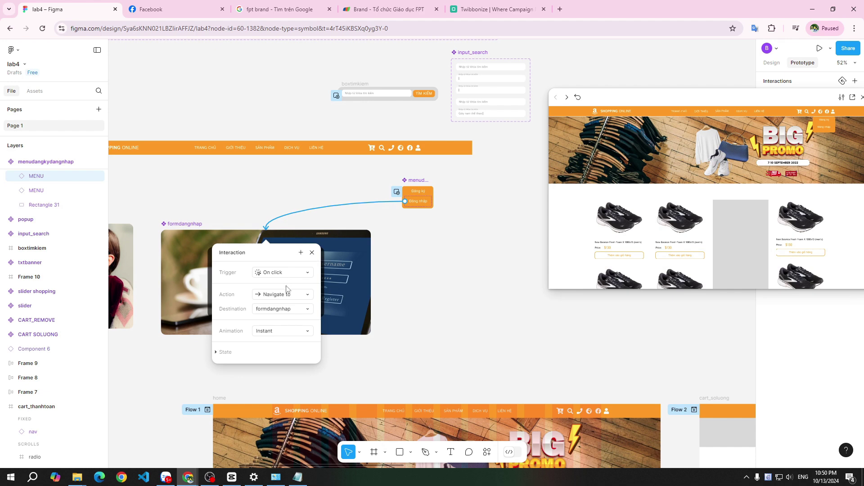
{"action": "left_click", "coordinate": [275, 298]}
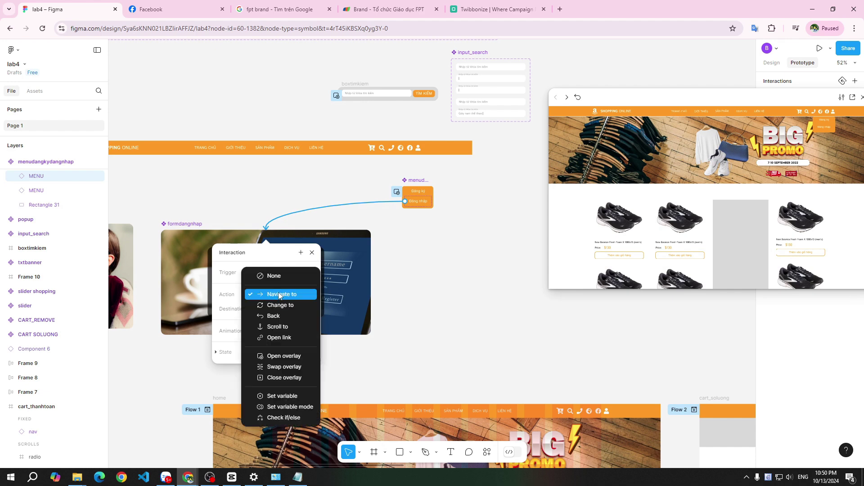
{"action": "left_click", "coordinate": [280, 356]}
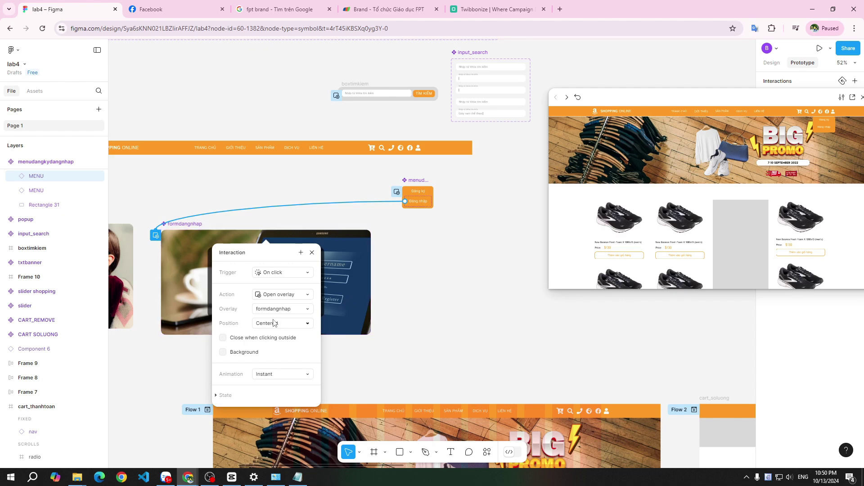
{"action": "left_click", "coordinate": [247, 342]}
{"action": "left_click", "coordinate": [236, 353]}
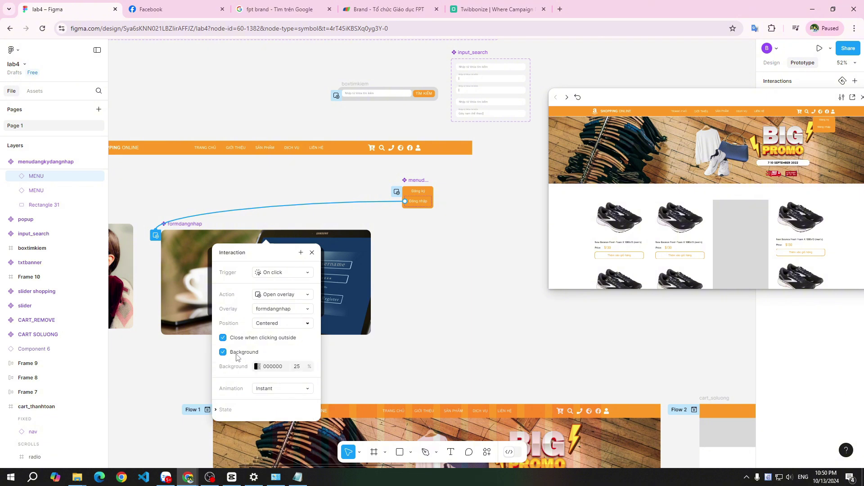
{"action": "left_click", "coordinate": [301, 368]}
{"action": "left_click", "coordinate": [346, 376]}
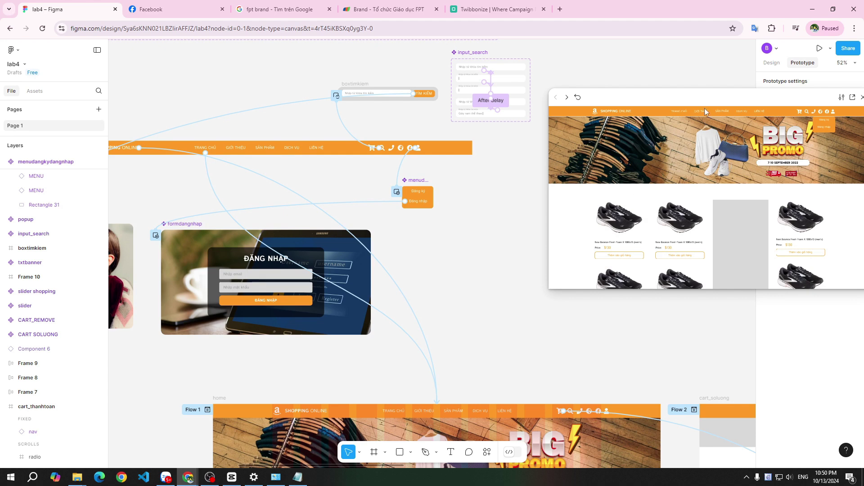
Check in the preview that Đăng nhập opens the login form overlay over the dimmed home page
{"action": "left_click", "coordinate": [821, 128]}
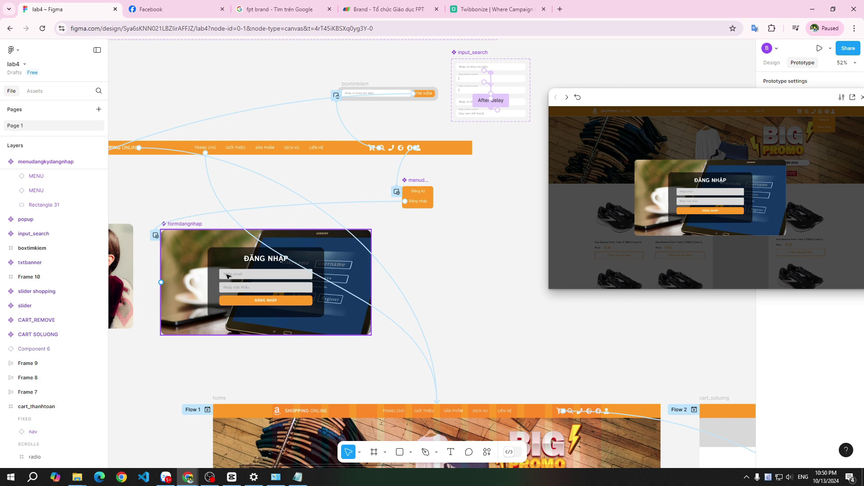
{"action": "scroll", "coordinate": [228, 276], "scroll_direction": "up", "scroll_amount": 2}
{"action": "scroll", "coordinate": [228, 276], "scroll_direction": "up", "scroll_amount": 3}
{"action": "scroll", "coordinate": [227, 276], "scroll_direction": "up", "scroll_amount": 3}
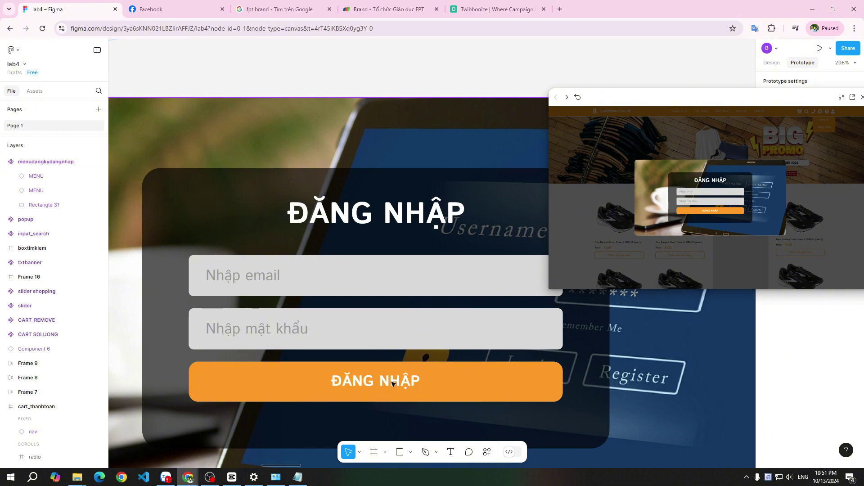
{"action": "key", "text": "minus"}
{"action": "key", "text": "minus"}
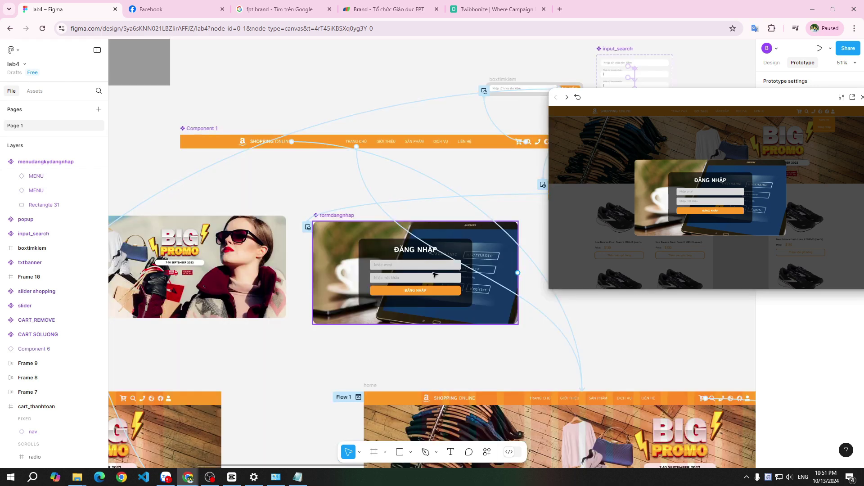
Try linking the ĐĂNG NHẬP button to the home frame, then dismiss the interaction settings
{"action": "double_click", "coordinate": [430, 295]}
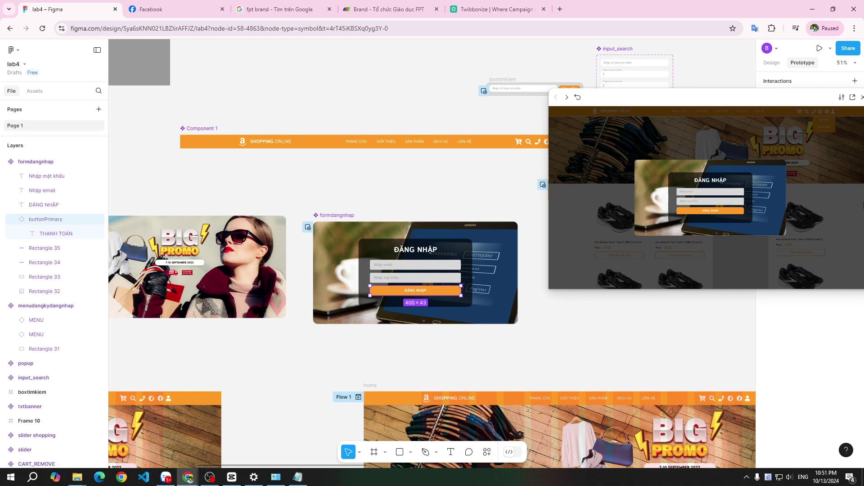
{"action": "left_click_drag", "start_coordinate": [752, 106], "coordinate": [571, 57]}
{"action": "left_click_drag", "start_coordinate": [415, 295], "coordinate": [373, 398]}
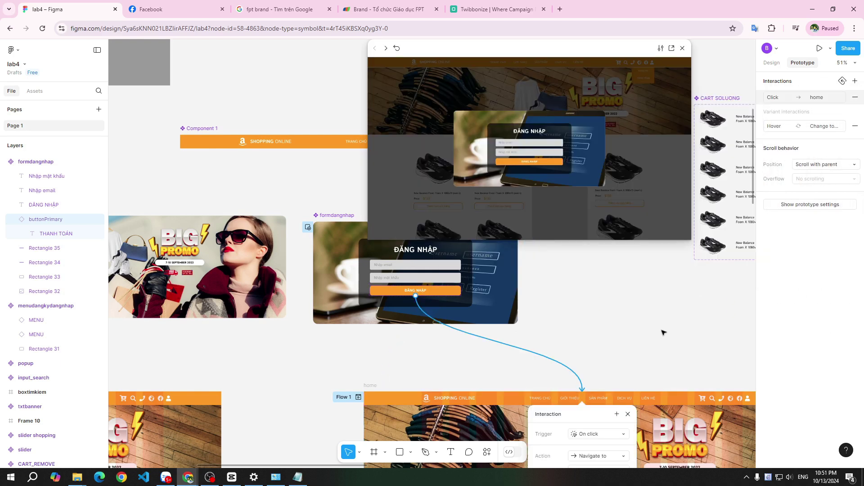
{"action": "scroll", "coordinate": [615, 376], "scroll_direction": "down", "scroll_amount": 3}
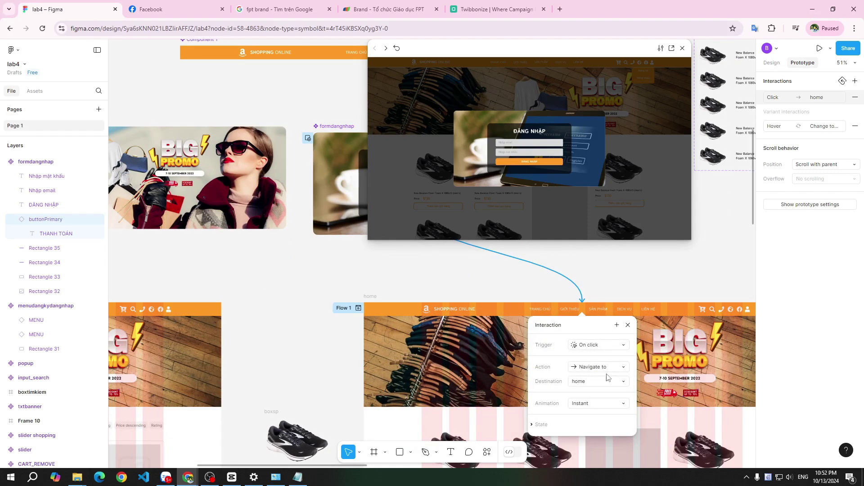
{"action": "left_click", "coordinate": [622, 259]}
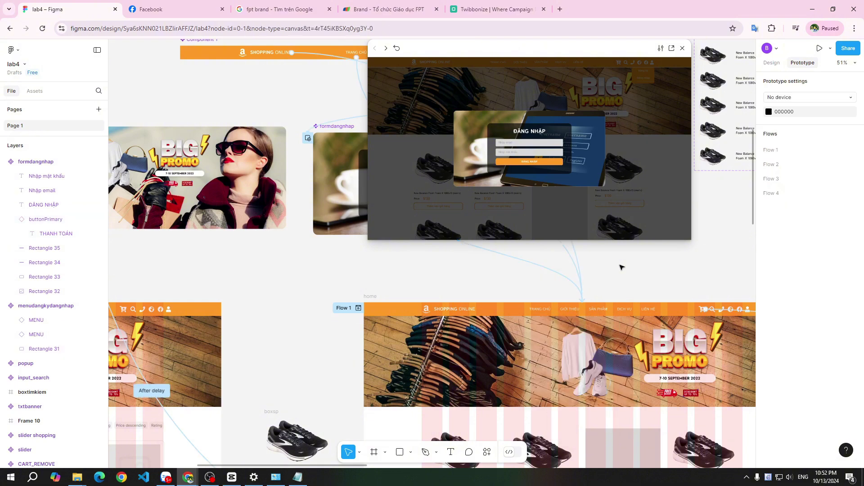
Close the login overlay in the preview and frame the email input as Frame 20
{"action": "scroll", "coordinate": [607, 270], "scroll_direction": "up", "scroll_amount": 5}
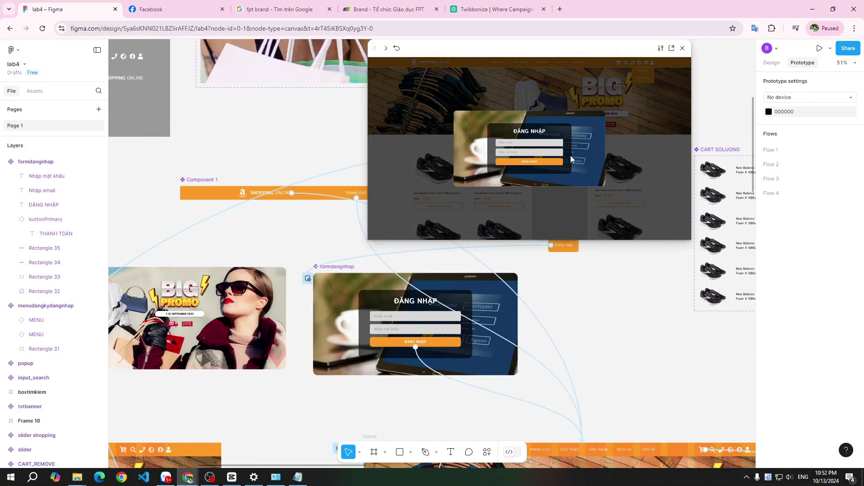
{"action": "left_click", "coordinate": [538, 165]}
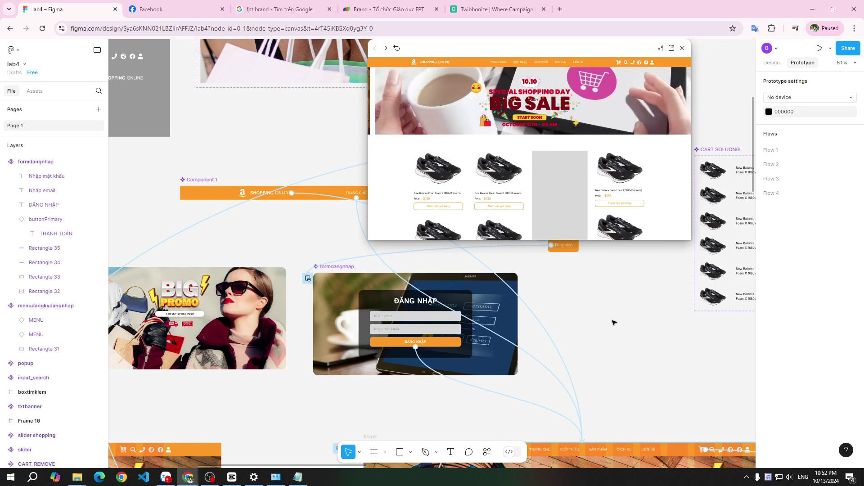
{"action": "scroll", "coordinate": [430, 335], "scroll_direction": "up", "scroll_amount": 5, "text": "ctrl"}
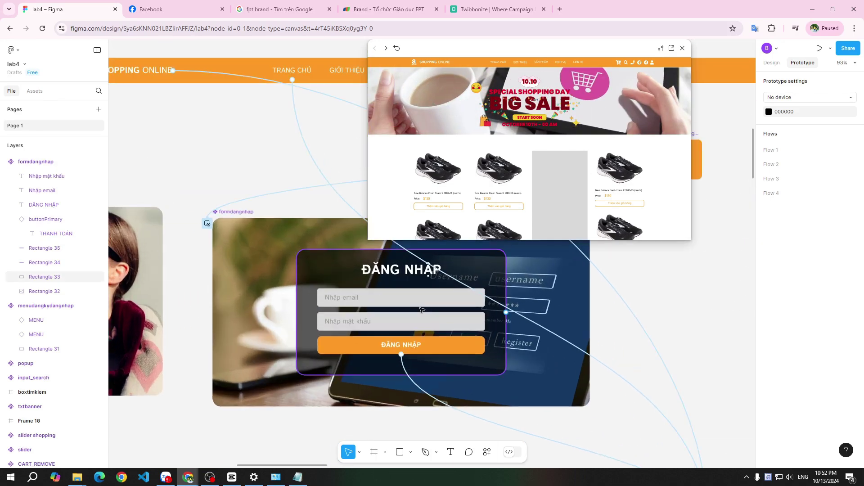
{"action": "scroll", "coordinate": [421, 310], "scroll_direction": "up", "scroll_amount": 2, "text": "ctrl"}
{"action": "scroll", "coordinate": [405, 310], "scroll_direction": "up", "scroll_amount": 1, "text": "ctrl"}
{"action": "scroll", "coordinate": [383, 315], "scroll_direction": "up", "scroll_amount": 2, "text": "ctrl"}
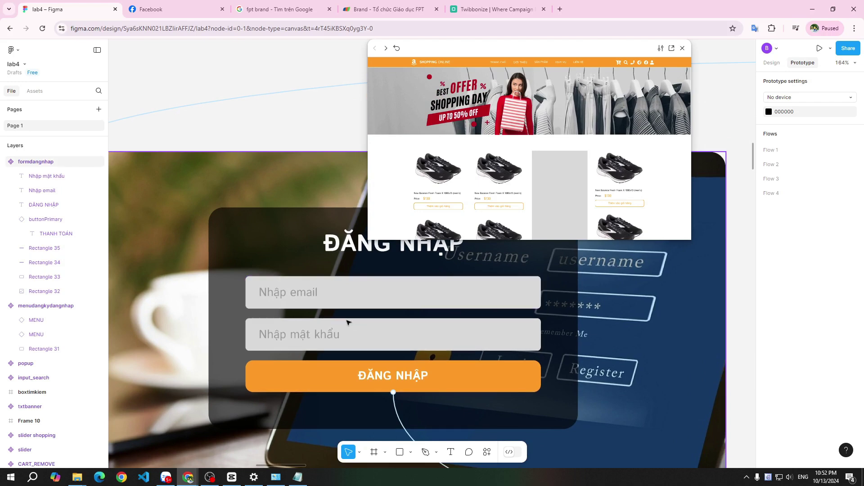
{"action": "key", "text": "ctrl+z"}
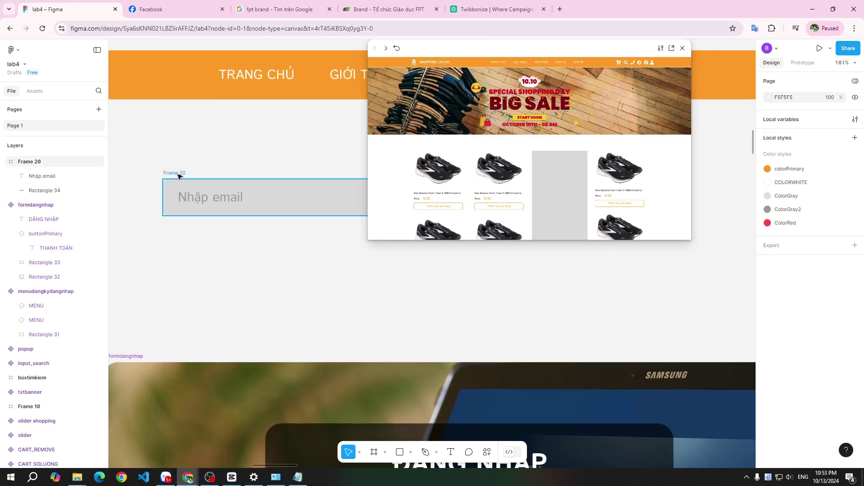
Make Frame 20 with the Nhập email field a component and close the preview window
{"action": "left_click", "coordinate": [179, 174]}
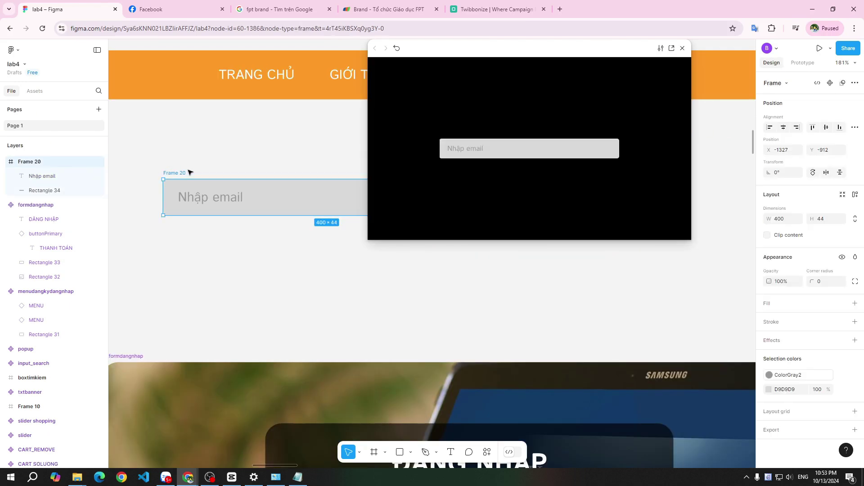
{"action": "left_click", "coordinate": [189, 200]}
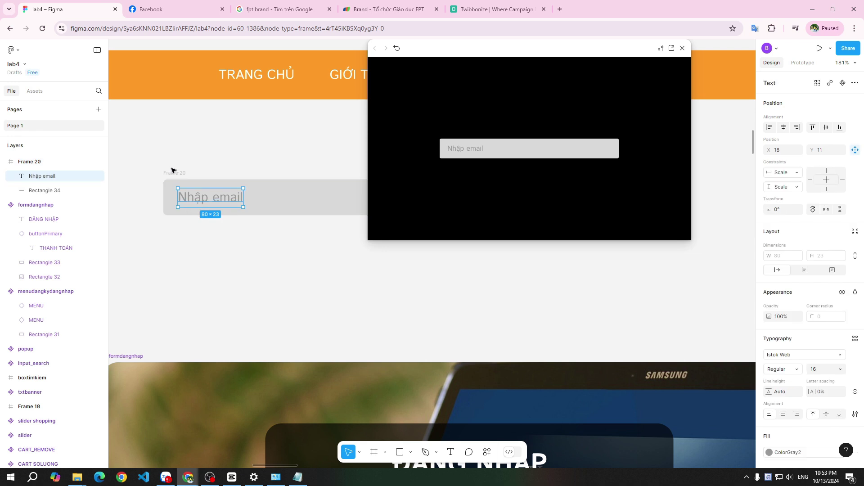
{"action": "left_click", "coordinate": [276, 200]}
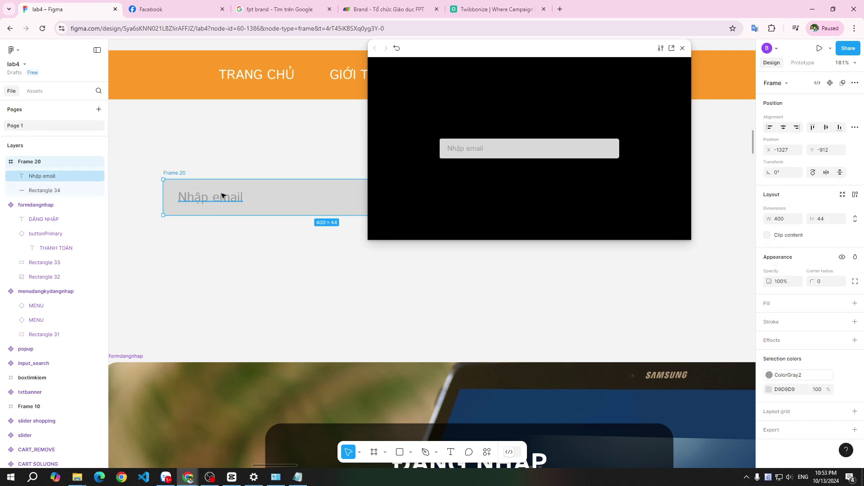
{"action": "left_click", "coordinate": [173, 239]}
{"action": "double_click", "coordinate": [293, 202]}
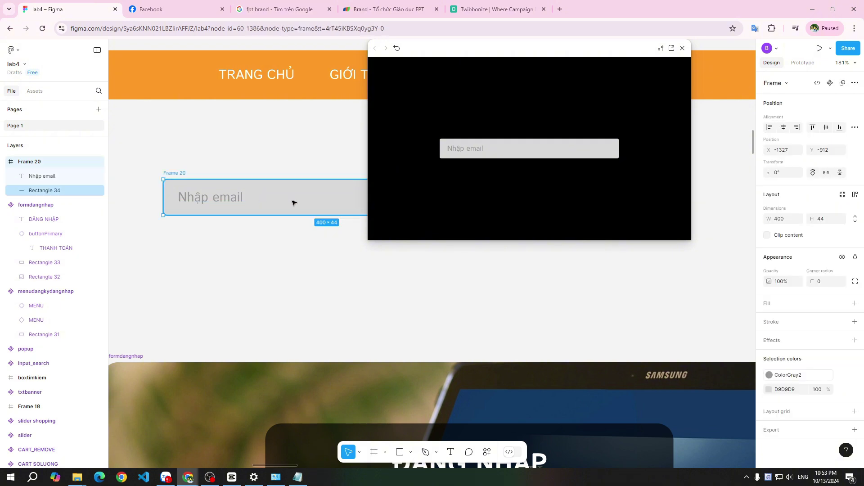
{"action": "right_click", "coordinate": [181, 174]}
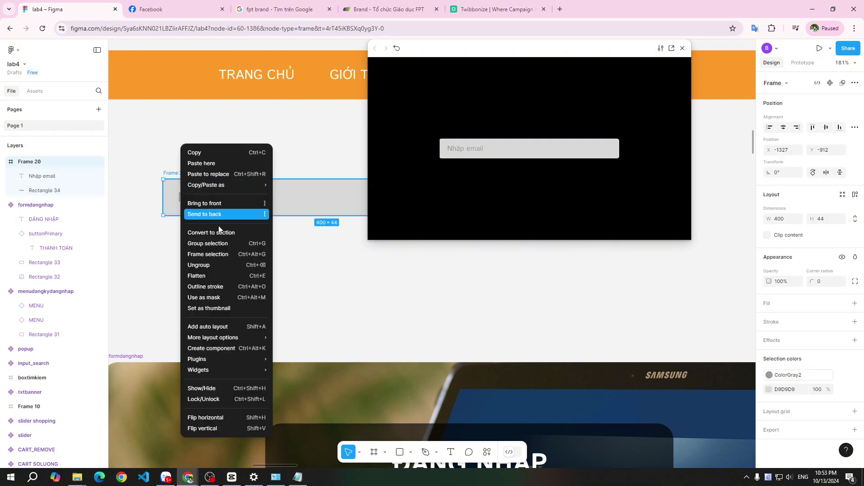
{"action": "left_click", "coordinate": [216, 348]}
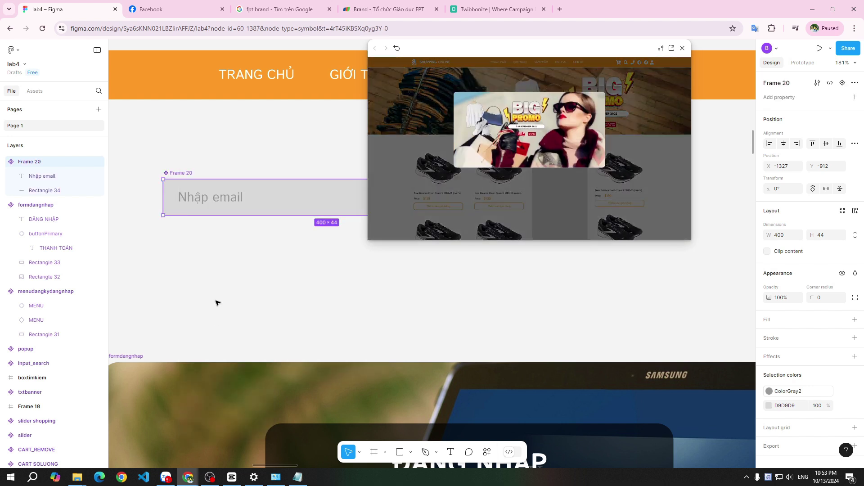
{"action": "left_click", "coordinate": [682, 49]}
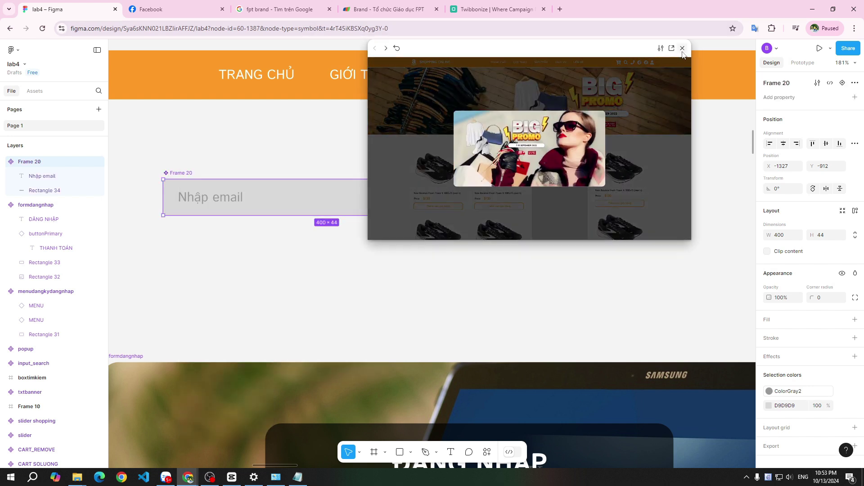
{"action": "left_click", "coordinate": [238, 252]}
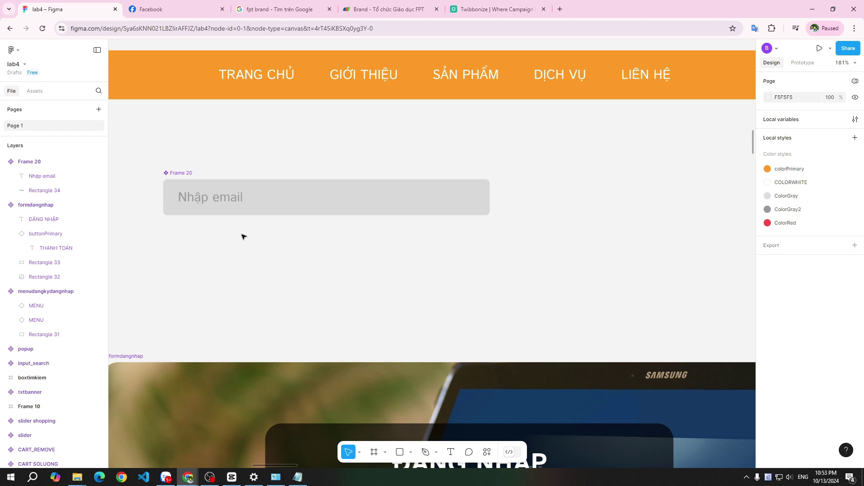
Rename the Nhập email component's Frame 20 label to 'inputPrototype'
{"action": "left_click", "coordinate": [185, 173]}
{"action": "type", "text": "input"}
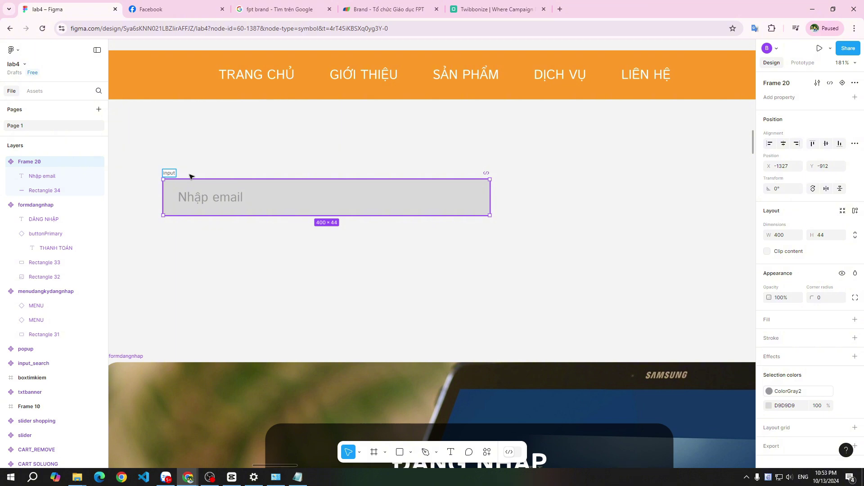
{"action": "type", "text": "2"}
{"action": "key", "text": "BackSpace"}
{"action": "type", "text": "Prot"}
{"action": "type", "text": "oty"}
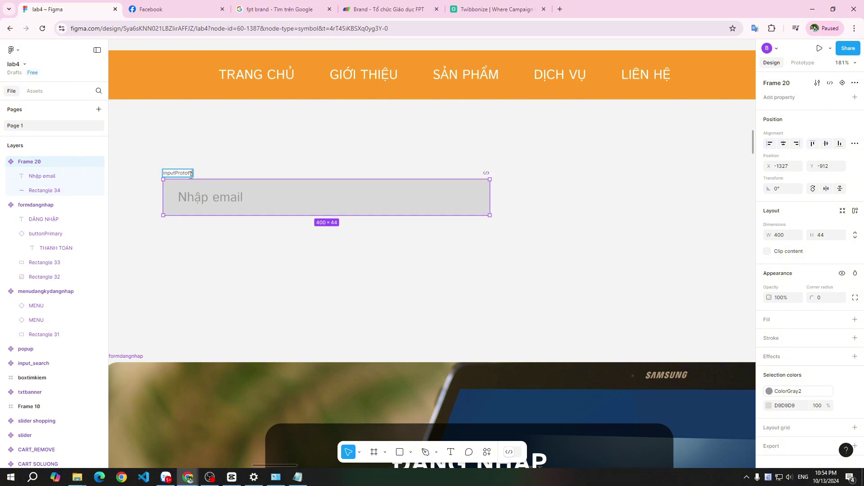
{"action": "type", "text": "pe"}
{"action": "key", "text": "Return"}
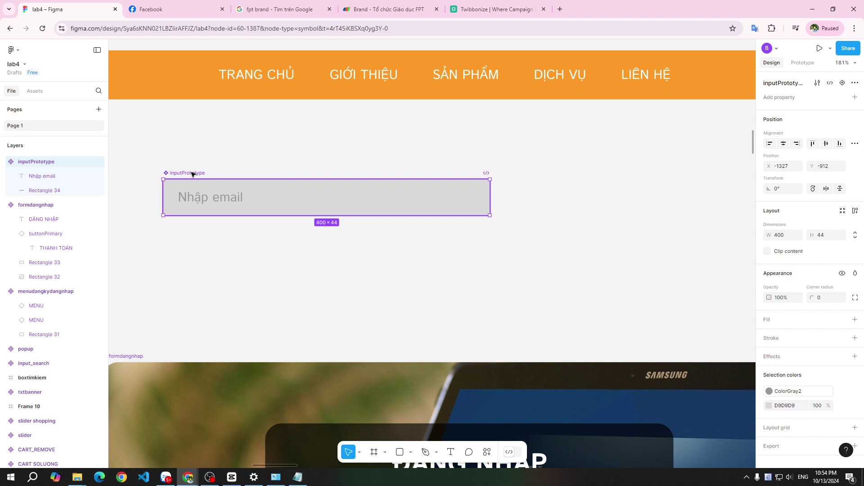
Add a Variant2 to inputPrototype and move the component set into place
{"action": "left_click", "coordinate": [842, 83]}
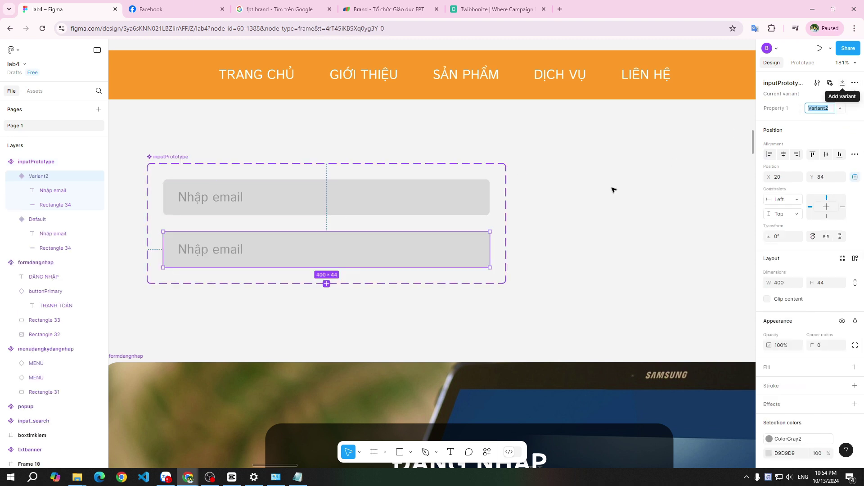
{"action": "mouse_move", "coordinate": [165, 157]}
{"action": "left_mouse_down"}
{"action": "mouse_move", "coordinate": [213, 122]}
{"action": "mouse_move", "coordinate": [185, 111]}
{"action": "left_mouse_up"}
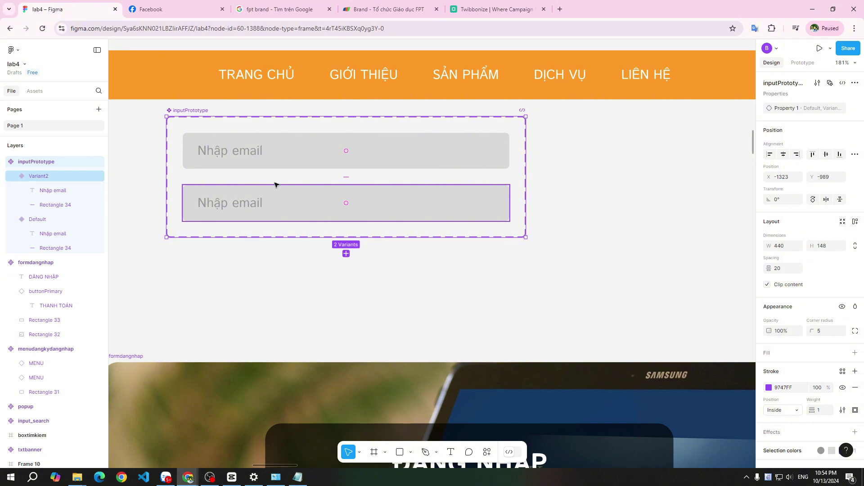
Move Variant2's 'Nhập email' text up to the field's top edge and set it to size 10
{"action": "double_click", "coordinate": [231, 205]}
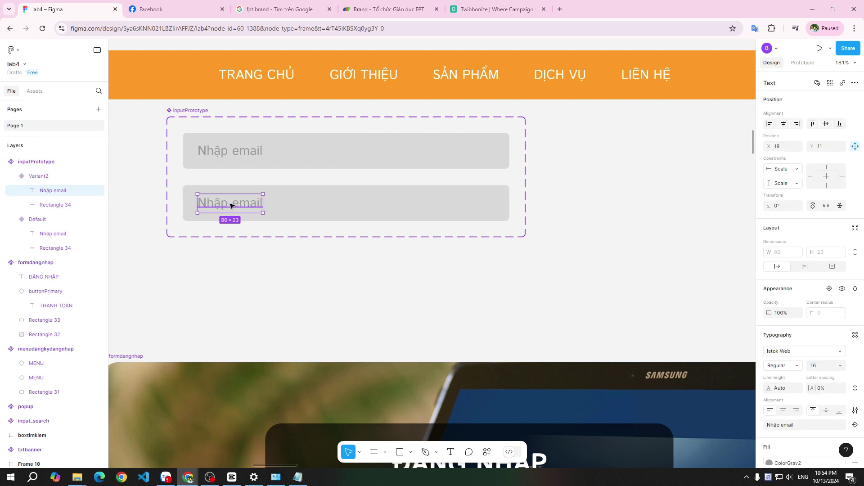
{"action": "left_click_drag", "start_coordinate": [231, 205], "coordinate": [232, 187]}
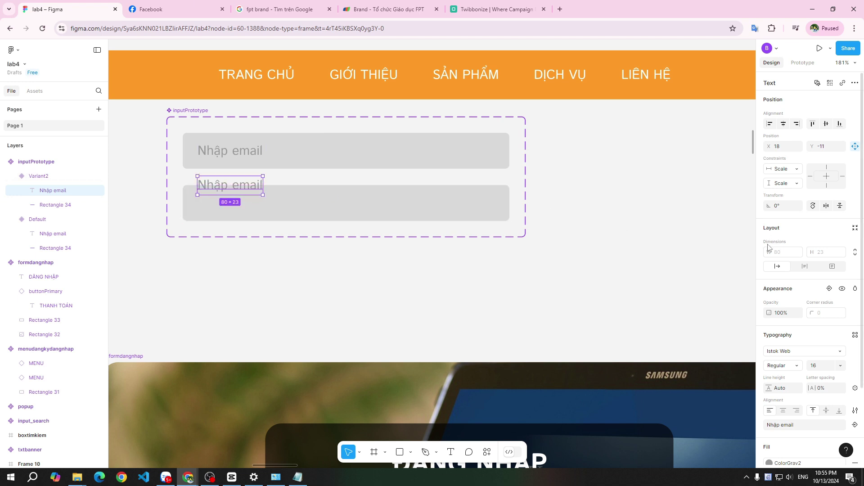
{"action": "left_click", "coordinate": [840, 366]}
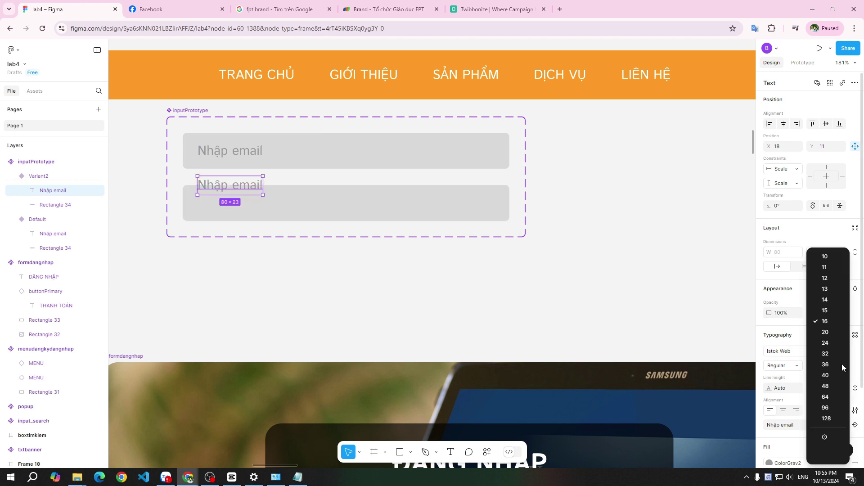
{"action": "left_click", "coordinate": [822, 254]}
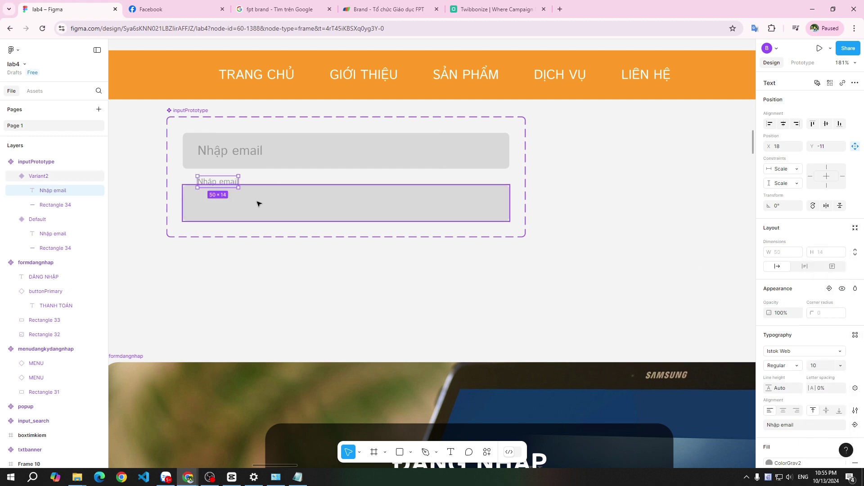
{"action": "key", "text": "Escape"}
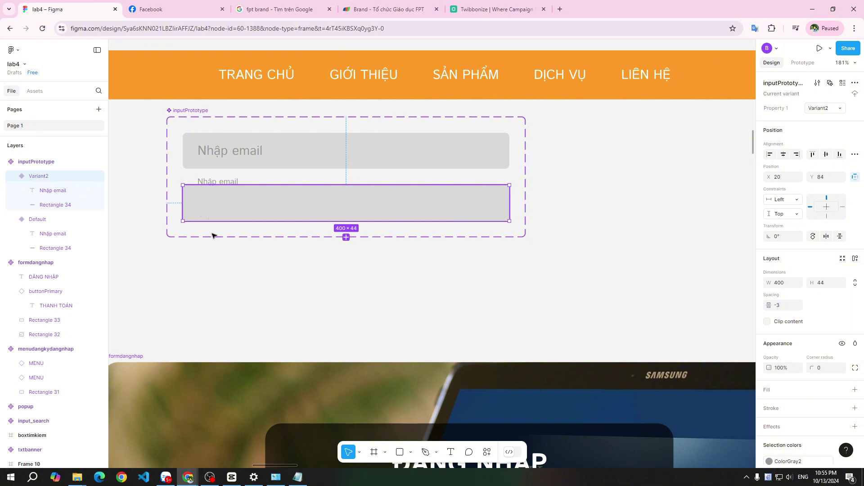
Draw a thin 3×24 caret bar inside Variant2's input box, filled with ColorBlack
{"action": "left_click", "coordinate": [399, 452]}
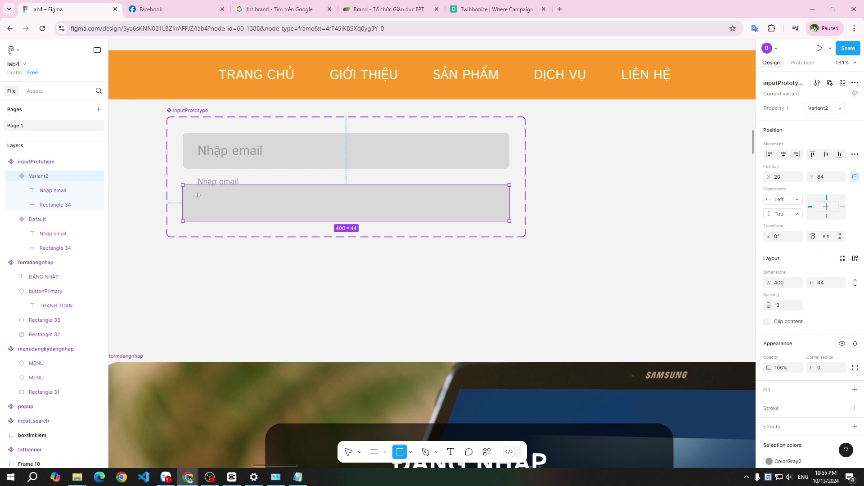
{"action": "left_click_drag", "start_coordinate": [198, 195], "coordinate": [199, 215]}
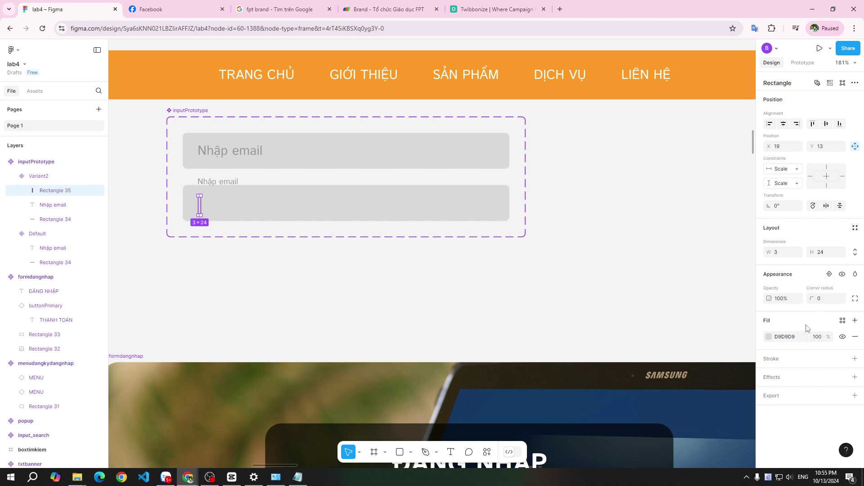
{"action": "left_click", "coordinate": [843, 321]}
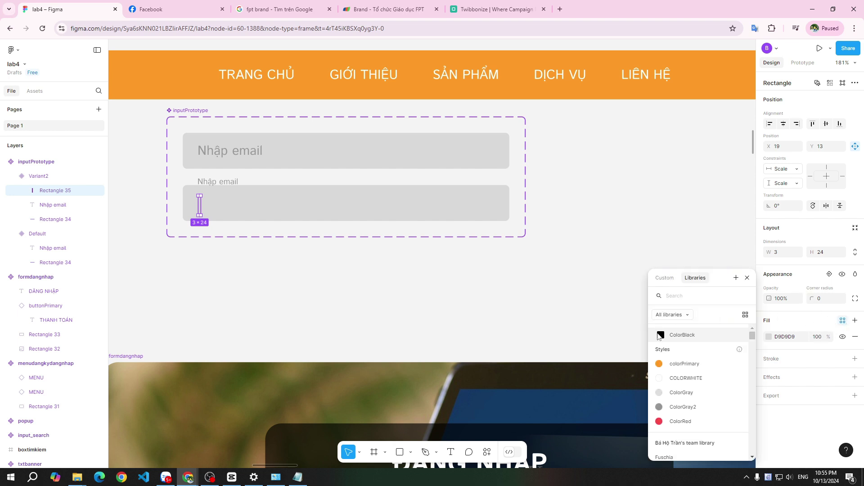
{"action": "left_click", "coordinate": [659, 335]}
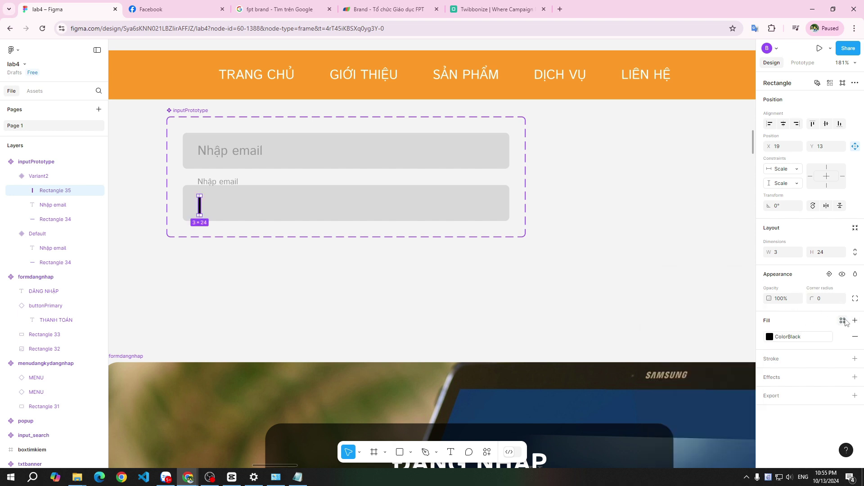
{"action": "left_click", "coordinate": [843, 321]}
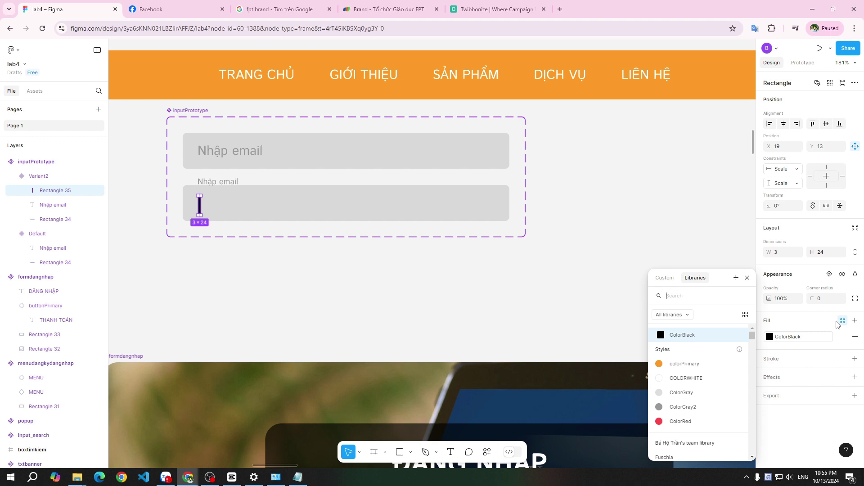
{"action": "left_click", "coordinate": [677, 408]}
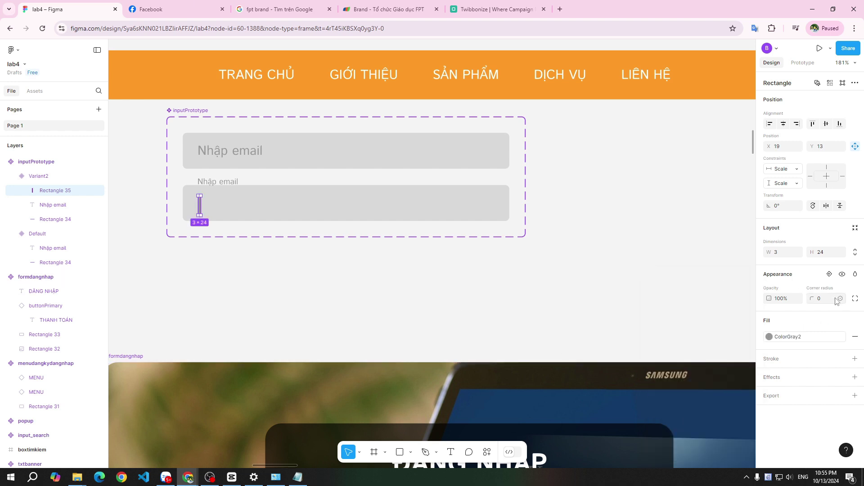
{"action": "left_click", "coordinate": [769, 336]}
{"action": "left_click", "coordinate": [660, 333]}
Select Rectangle 35, the caret bar inside Variant2's input box
{"action": "left_click", "coordinate": [229, 286]}
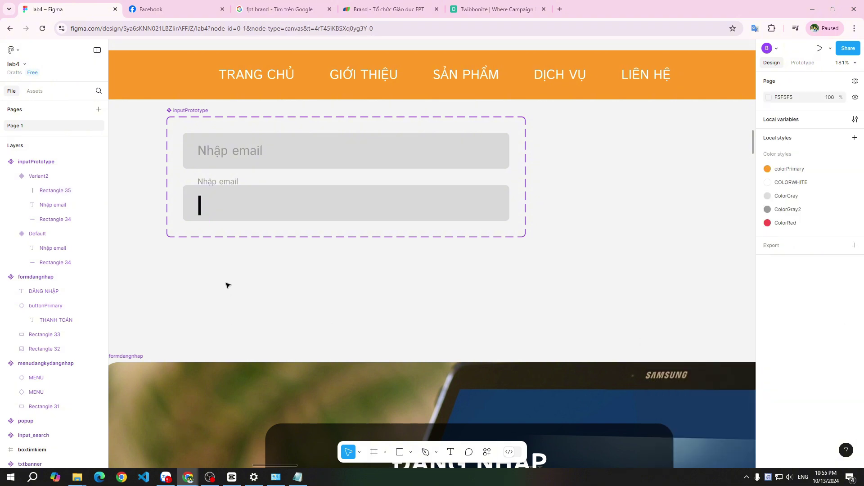
{"action": "left_click", "coordinate": [199, 204]}
{"action": "left_click", "coordinate": [199, 204]}
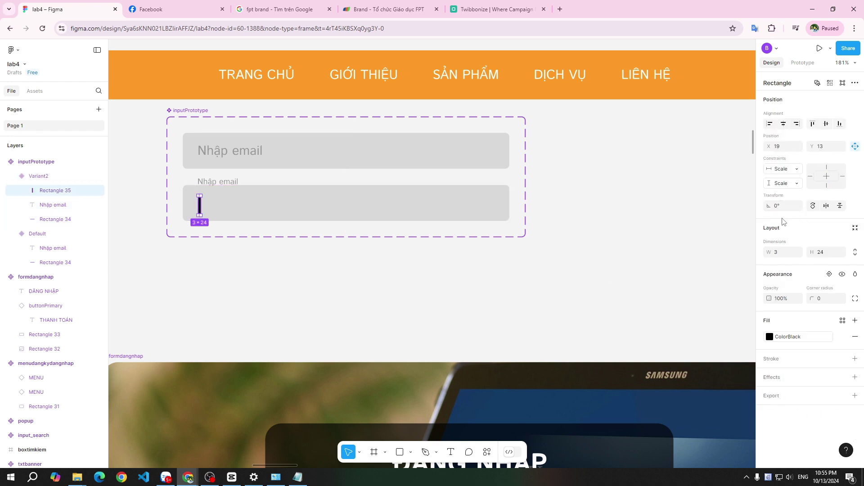
Shorten Rectangle 35 to a height of 20, then deselect it
{"action": "left_click", "coordinate": [833, 253]}
{"action": "type", "text": "2"}
{"action": "type", "text": "0"}
{"action": "key", "text": "Return"}
{"action": "left_click", "coordinate": [413, 301]}
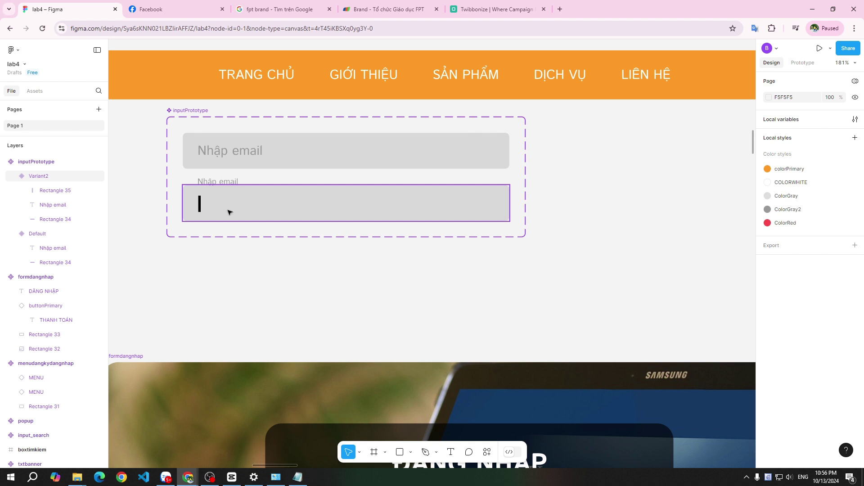
{"action": "scroll", "coordinate": [232, 212], "scroll_direction": "up", "scroll_amount": 3}
{"action": "scroll", "coordinate": [232, 215], "scroll_direction": "up", "scroll_amount": 2}
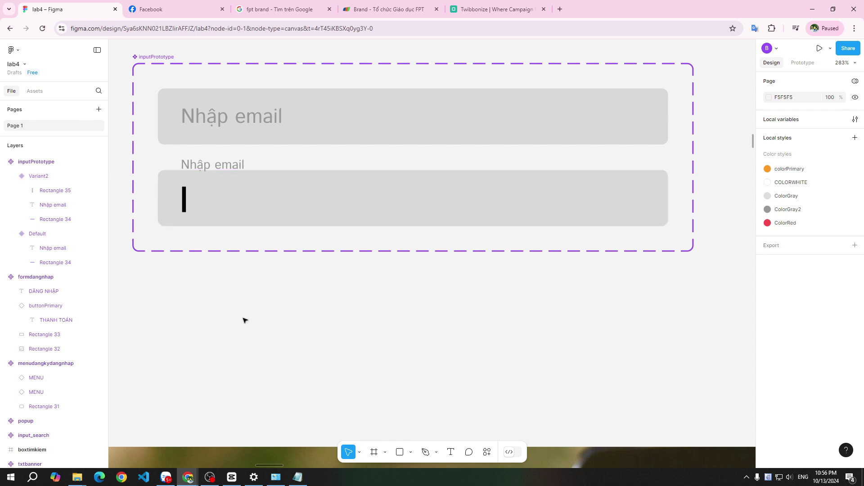
Add a sample email address as size-14 text in Variant2's input box
{"action": "left_click", "coordinate": [451, 453]}
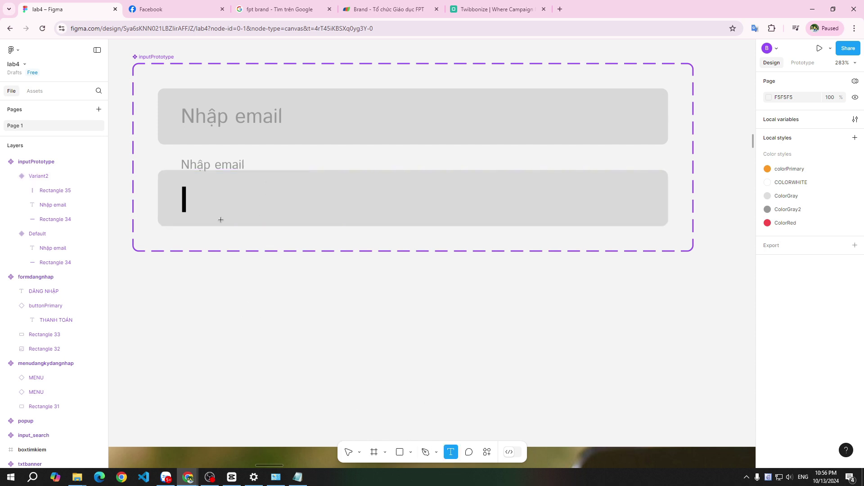
{"action": "left_click", "coordinate": [205, 197]}
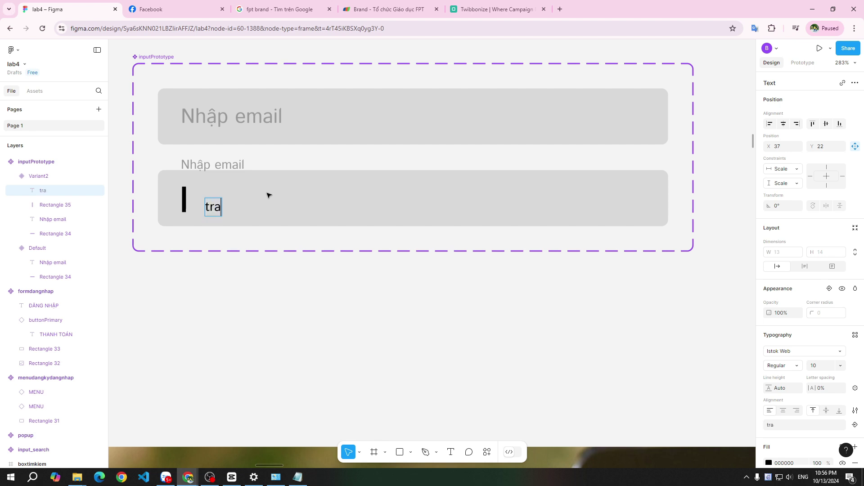
{"action": "key", "text": "ctrl+a"}
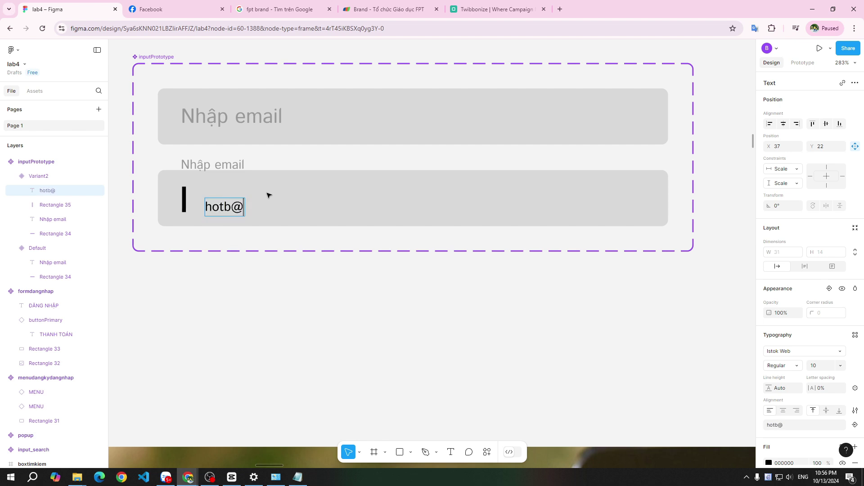
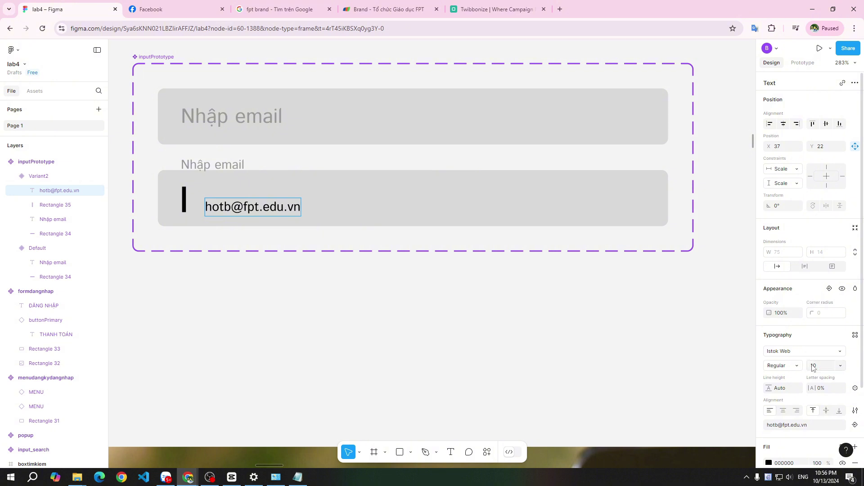
{"action": "left_click", "coordinate": [840, 365]}
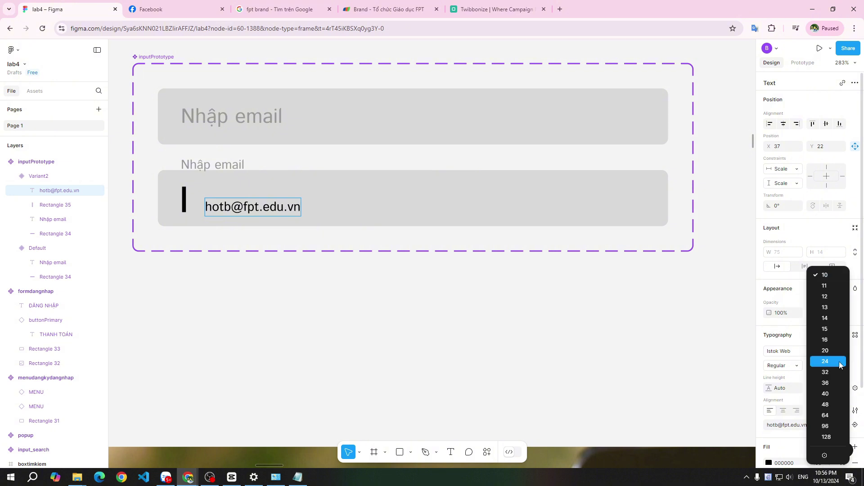
{"action": "left_click", "coordinate": [829, 318]}
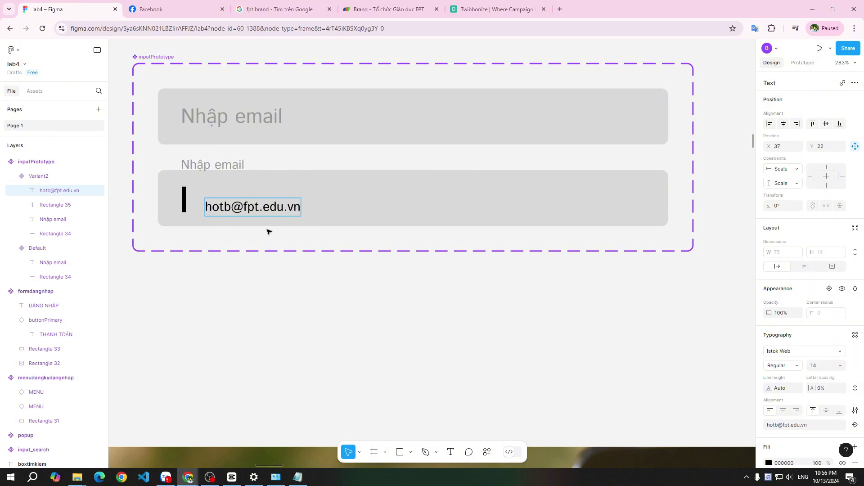
Position the size-14 email text beside the caret bar
{"action": "left_click_drag", "start_coordinate": [251, 206], "coordinate": [243, 199]}
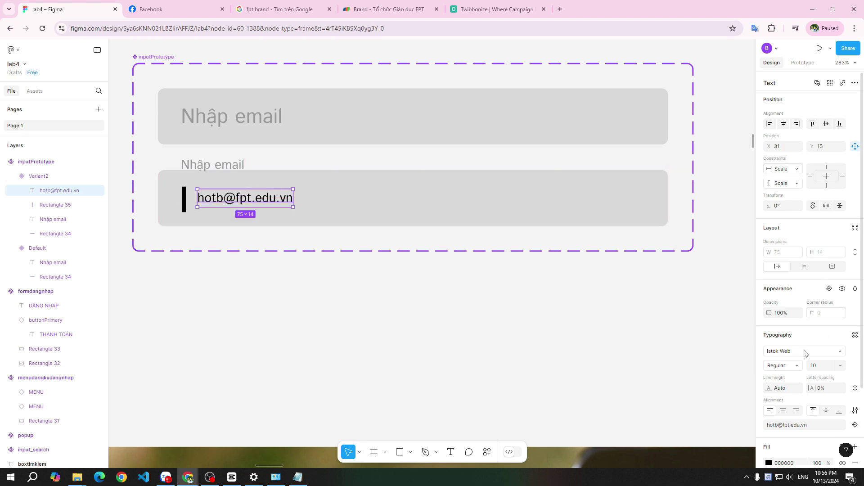
{"action": "left_click", "coordinate": [840, 365]}
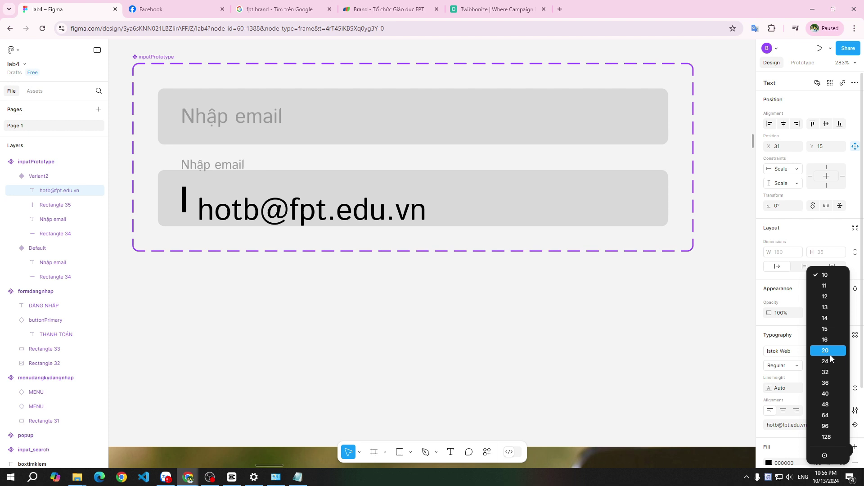
{"action": "left_click", "coordinate": [829, 318]}
{"action": "left_click_drag", "start_coordinate": [281, 208], "coordinate": [280, 203]}
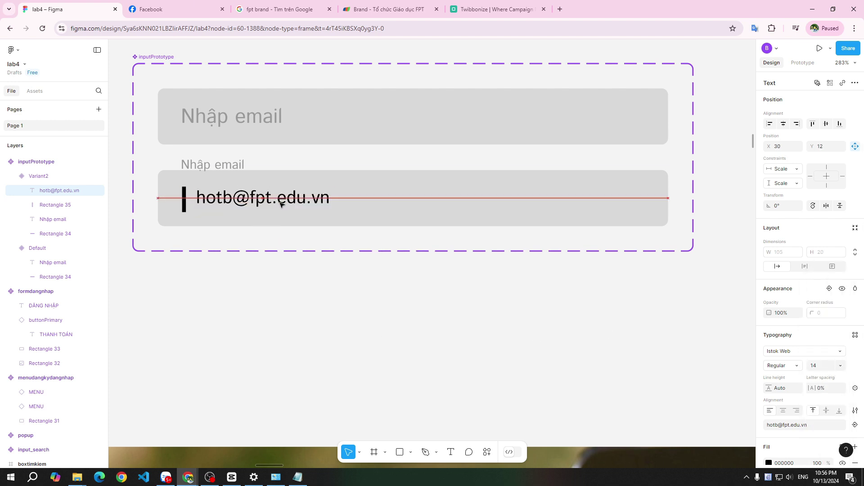
{"action": "left_click", "coordinate": [274, 299]}
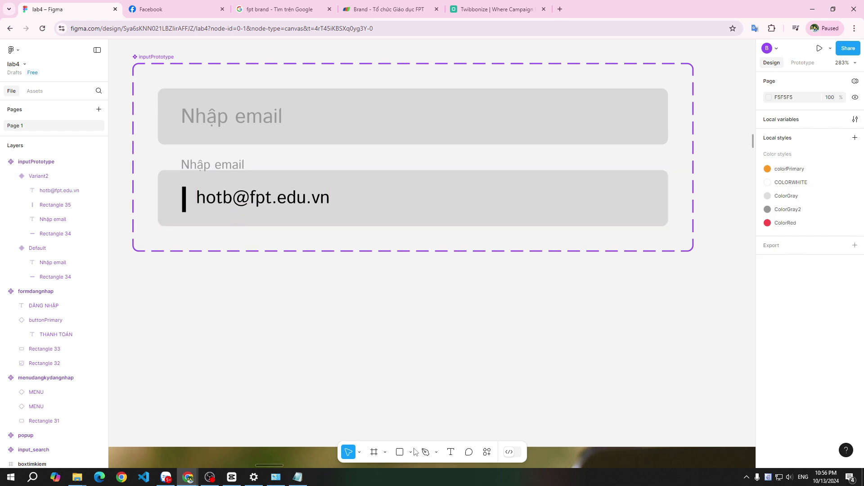
Draw a rectangle over the email text, widened to cover it entirely
{"action": "left_click", "coordinate": [399, 452]}
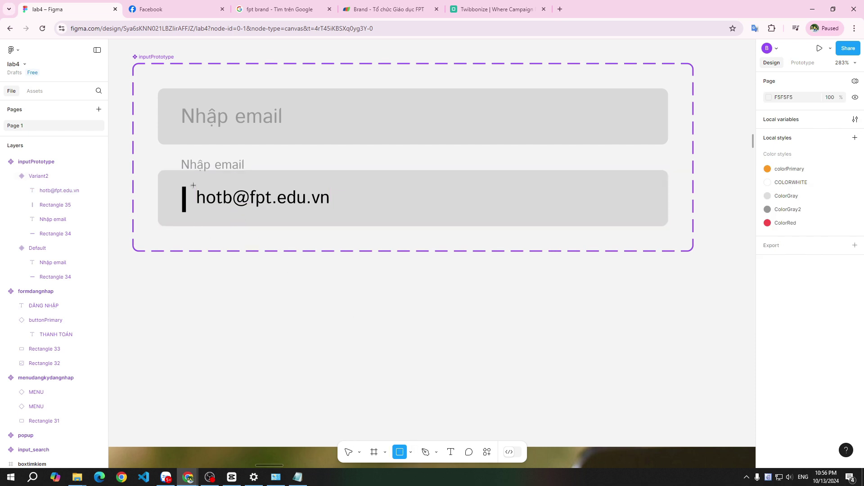
{"action": "left_click_drag", "start_coordinate": [192, 185], "coordinate": [250, 211]}
{"action": "left_click_drag", "start_coordinate": [316, 210], "coordinate": [337, 212]}
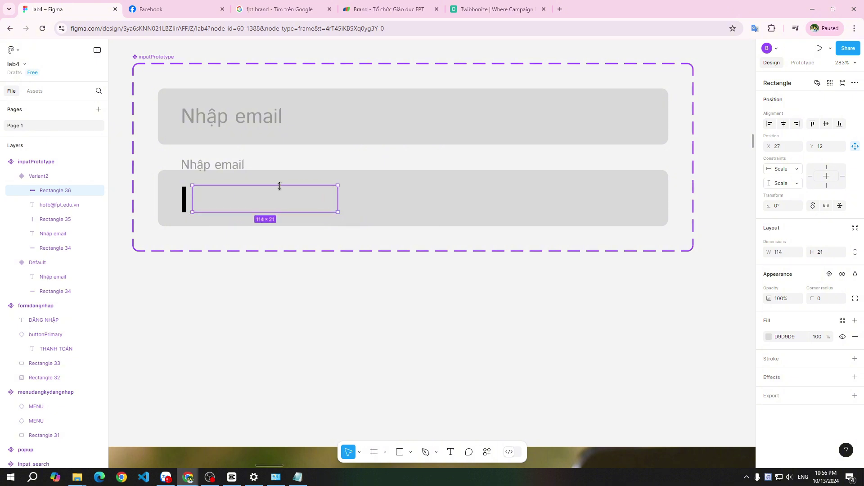
Resize Rectangle 36 to 114×20 over the email, then select the Variant2 variant
{"action": "left_click_drag", "start_coordinate": [279, 185], "coordinate": [278, 186]}
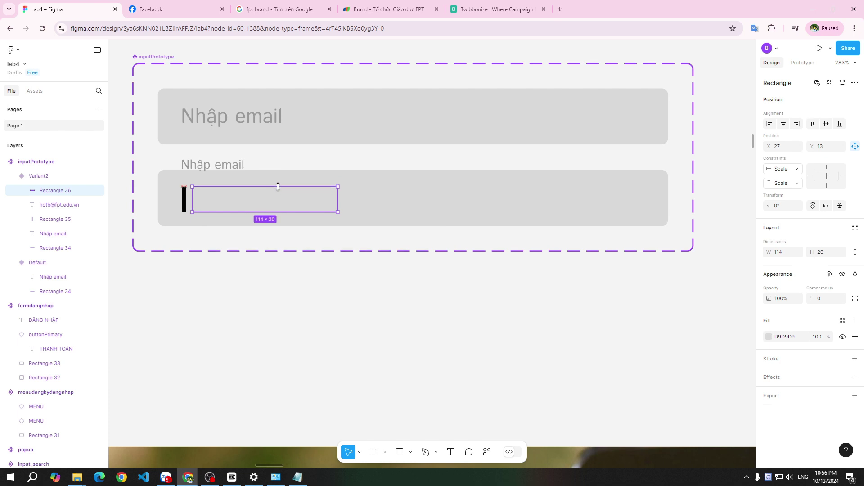
{"action": "left_click", "coordinate": [239, 303]}
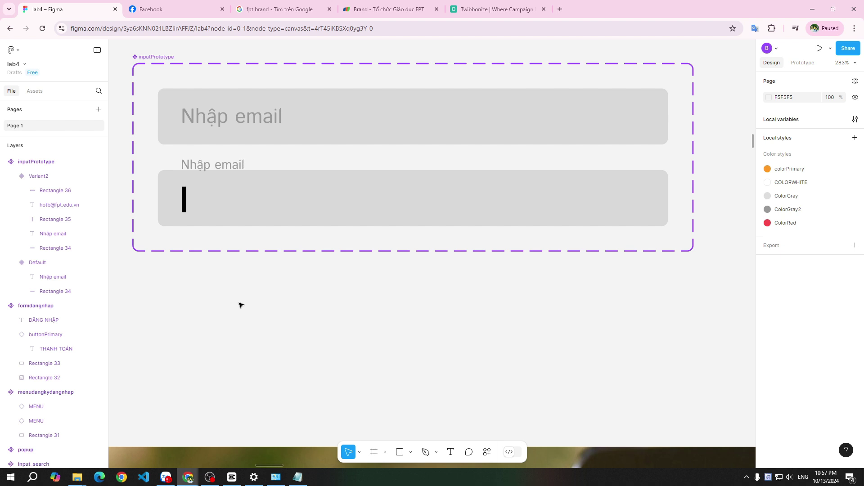
{"action": "left_click", "coordinate": [221, 202]}
{"action": "left_click", "coordinate": [235, 199]}
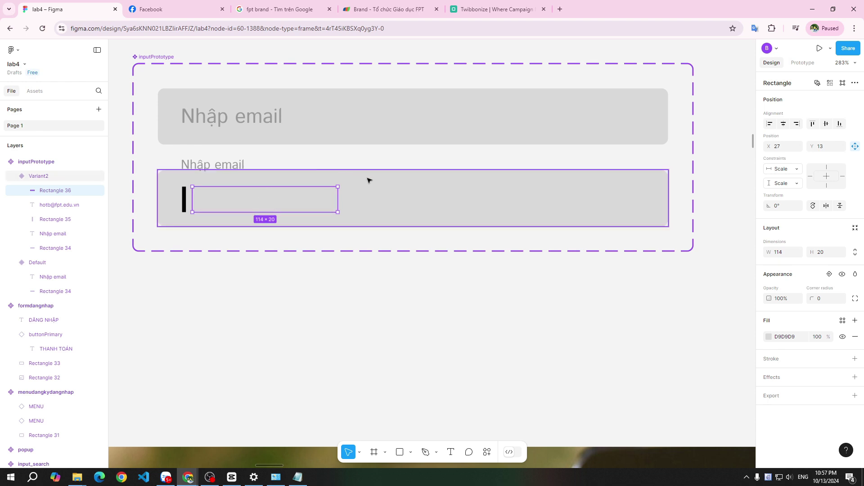
{"action": "key", "text": "Escape"}
{"action": "left_click", "coordinate": [231, 164]}
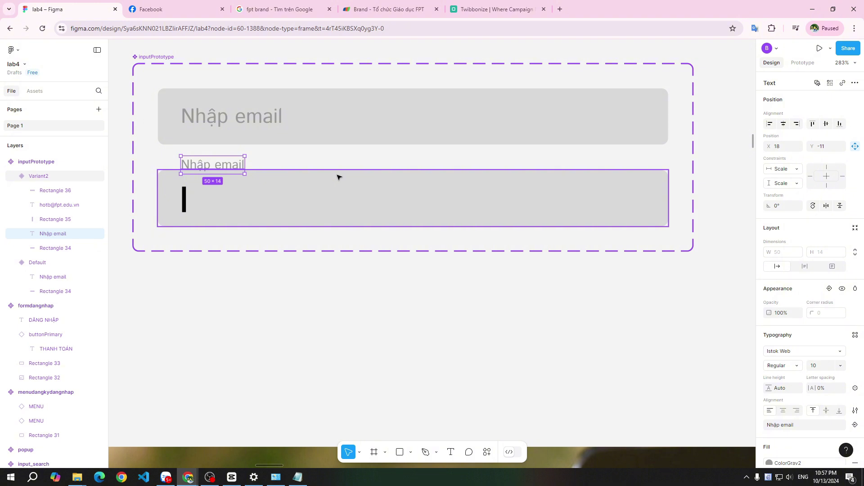
{"action": "key", "text": "Escape"}
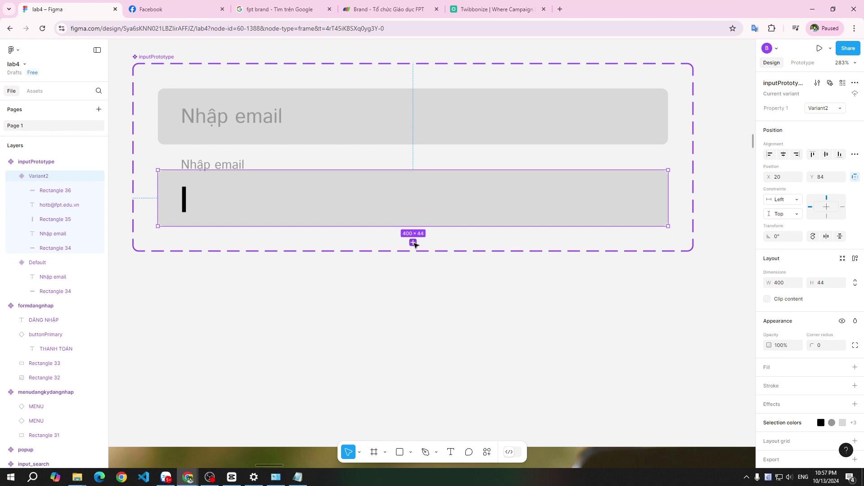
Add Variant3, narrowing its cover to reveal the email and placing the caret right after it
{"action": "left_click", "coordinate": [413, 243]}
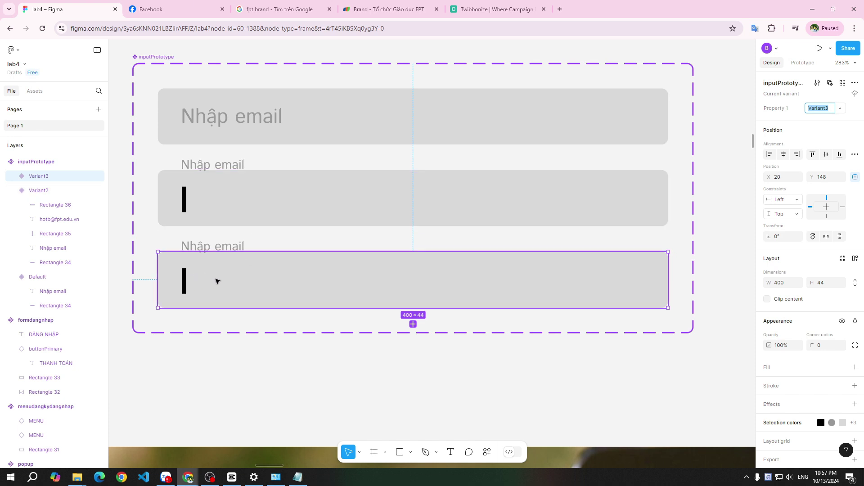
{"action": "left_click", "coordinate": [183, 282]}
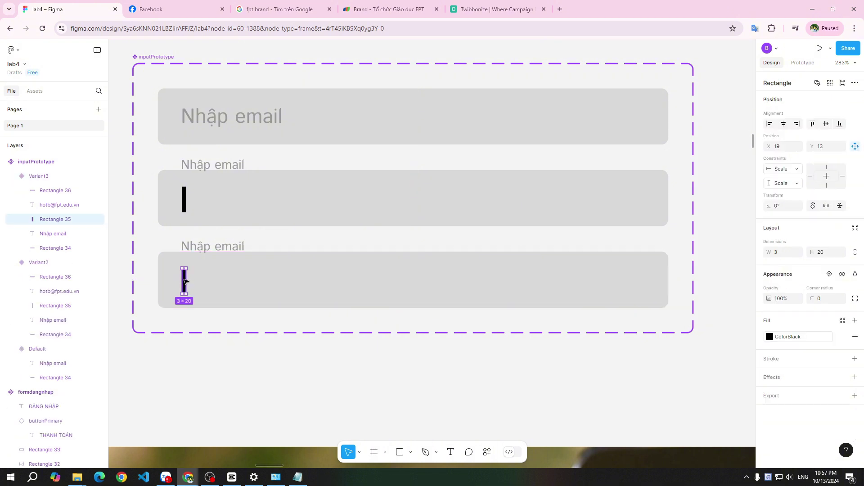
{"action": "left_click_drag", "start_coordinate": [184, 283], "coordinate": [350, 282]}
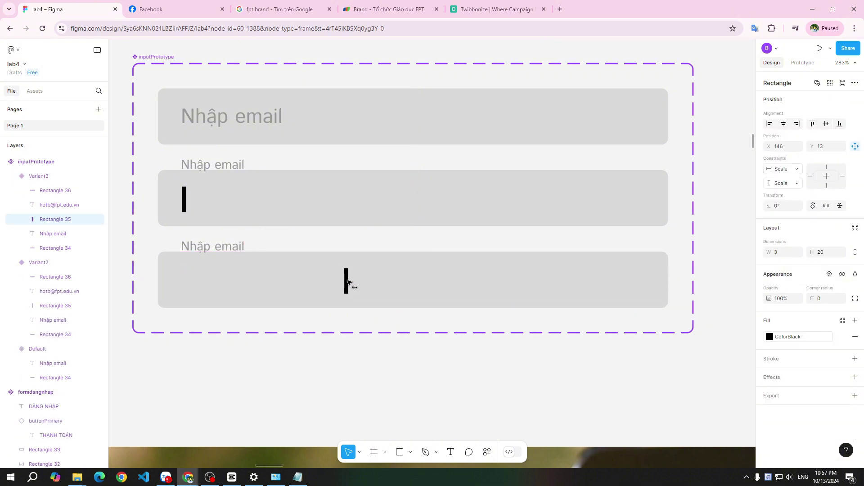
{"action": "left_click", "coordinate": [315, 283]}
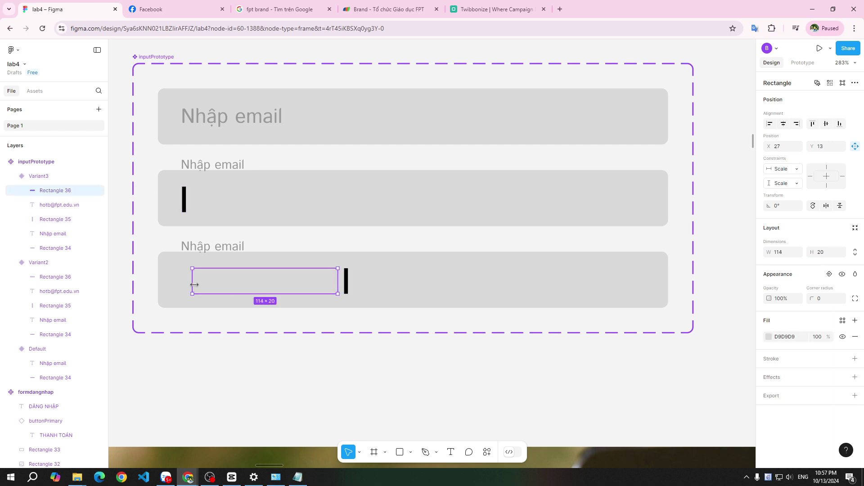
{"action": "left_click_drag", "start_coordinate": [192, 281], "coordinate": [340, 284]}
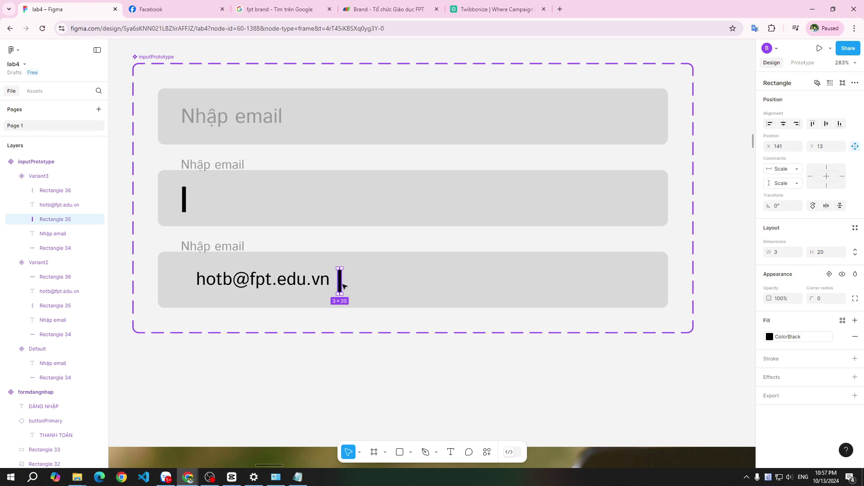
{"action": "left_click_drag", "start_coordinate": [340, 285], "coordinate": [343, 284]}
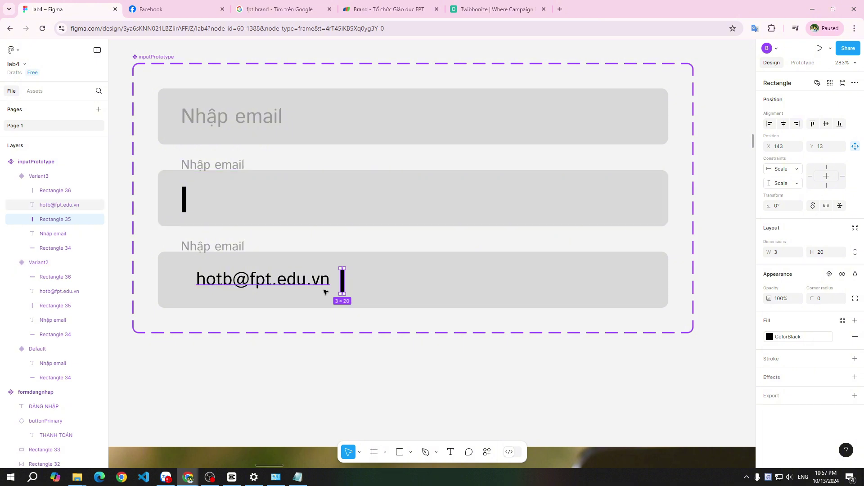
{"action": "left_click", "coordinate": [502, 130]}
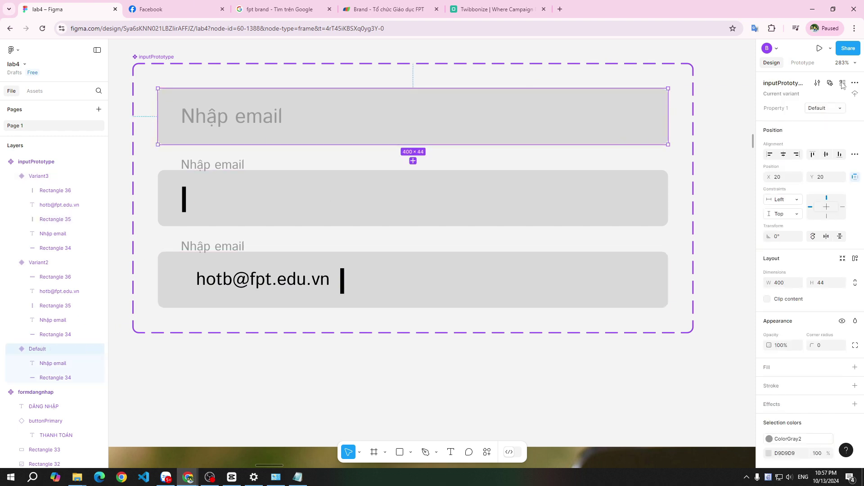
Link the Default variant to Variant2 on click with a 500ms ease-out smart animate
{"action": "left_click", "coordinate": [816, 64]}
{"action": "mouse_move", "coordinate": [412, 160]}
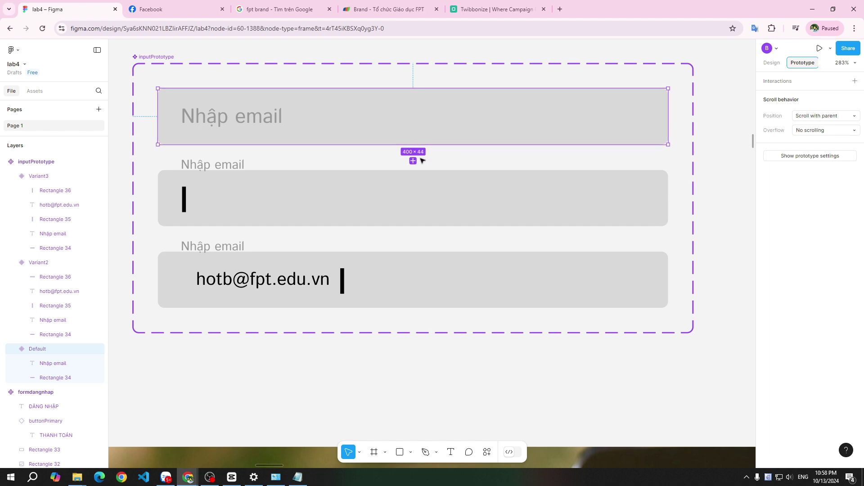
{"action": "left_click_drag", "start_coordinate": [413, 145], "coordinate": [407, 178]}
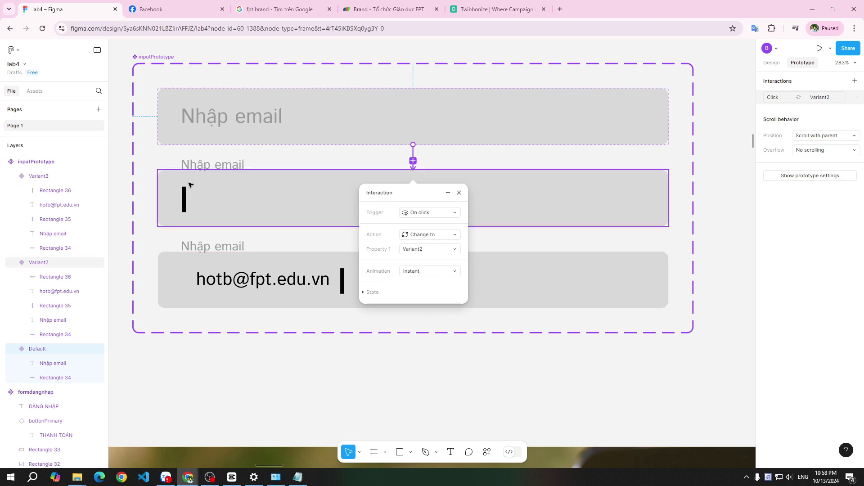
{"action": "left_click", "coordinate": [426, 271]}
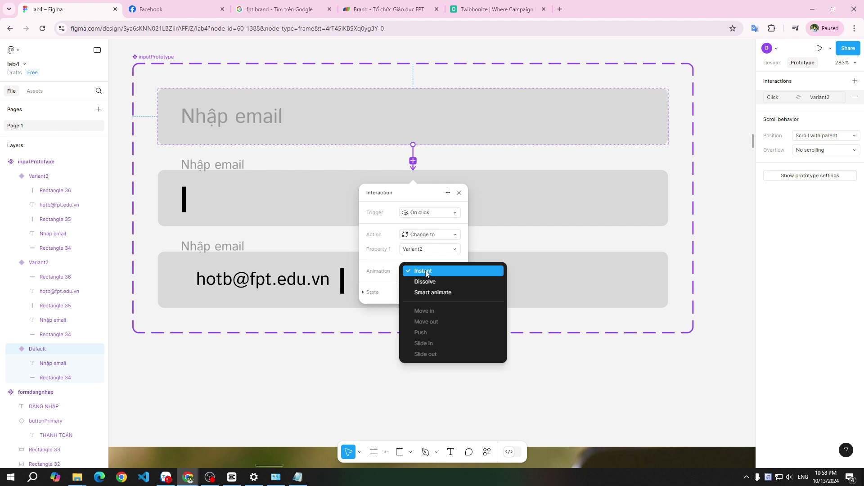
{"action": "left_click", "coordinate": [432, 292]}
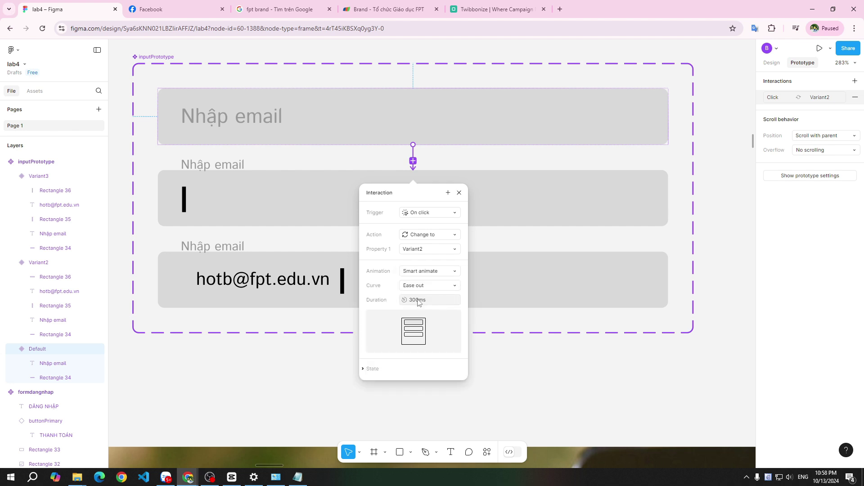
{"action": "left_click", "coordinate": [418, 301]}
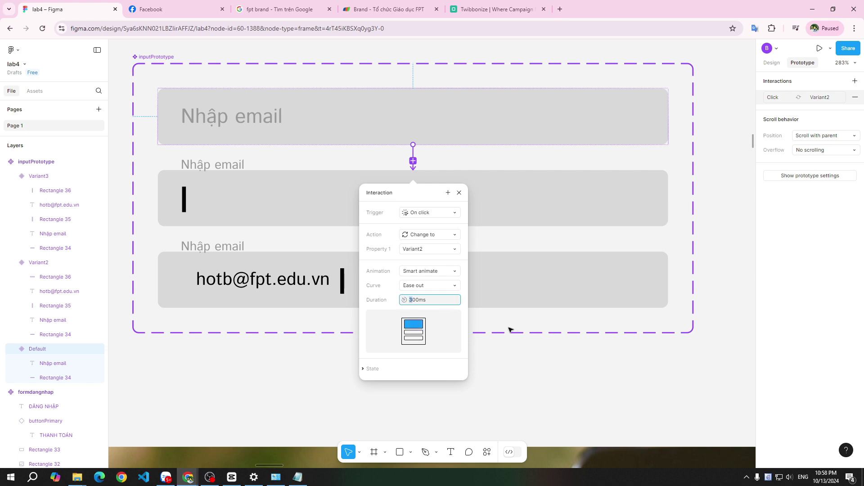
{"action": "key", "text": "Return"}
{"action": "left_click", "coordinate": [372, 370]}
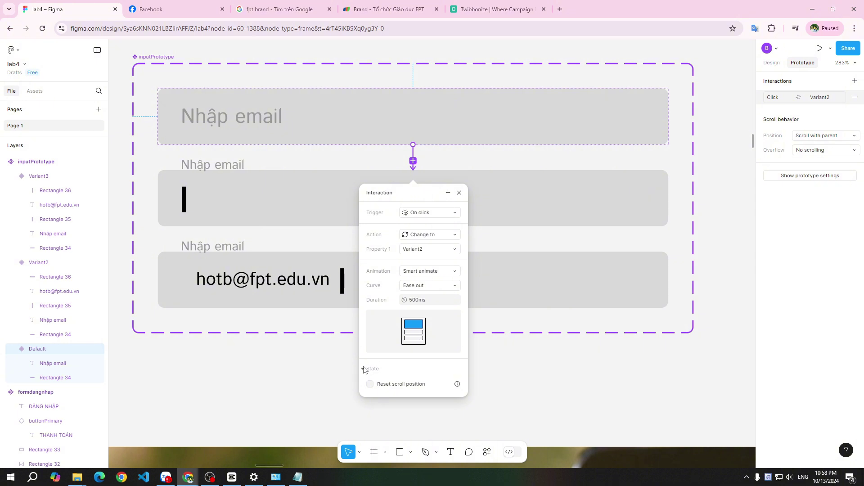
{"action": "left_click", "coordinate": [364, 369]}
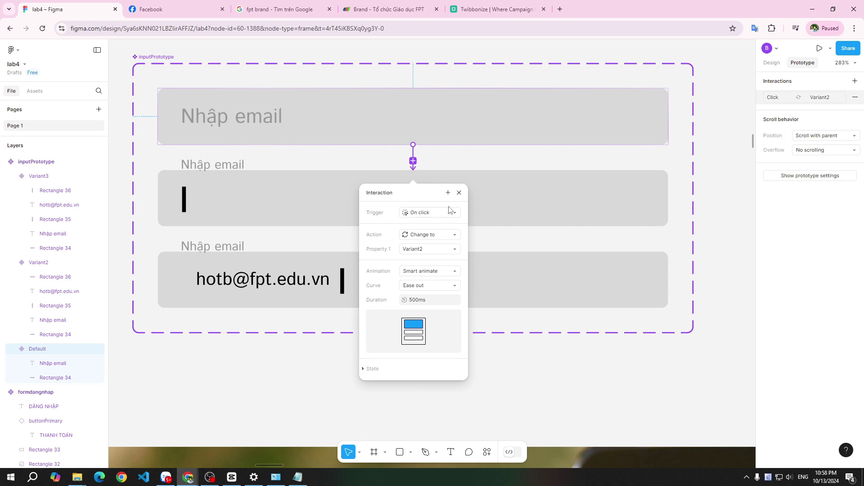
{"action": "left_click", "coordinate": [459, 192]}
{"action": "left_click", "coordinate": [463, 193]}
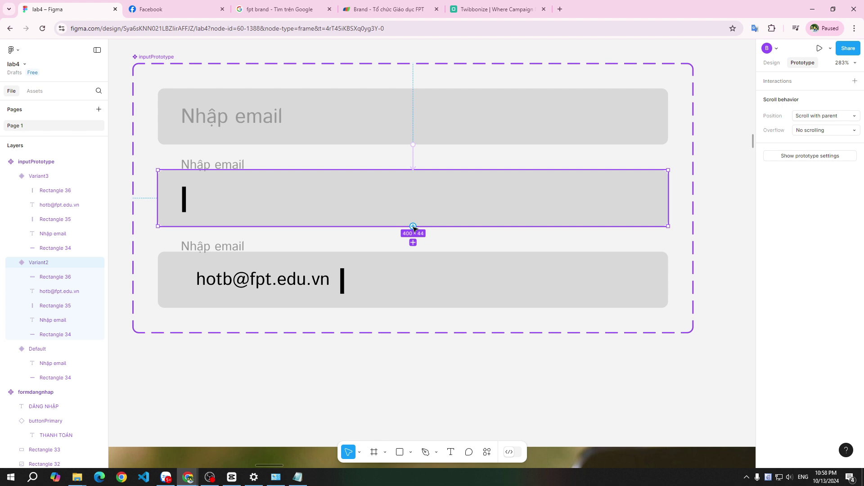
Link Variant2 to Variant3 with a smart animate triggered by the Space key
{"action": "left_click_drag", "start_coordinate": [413, 228], "coordinate": [416, 263]}
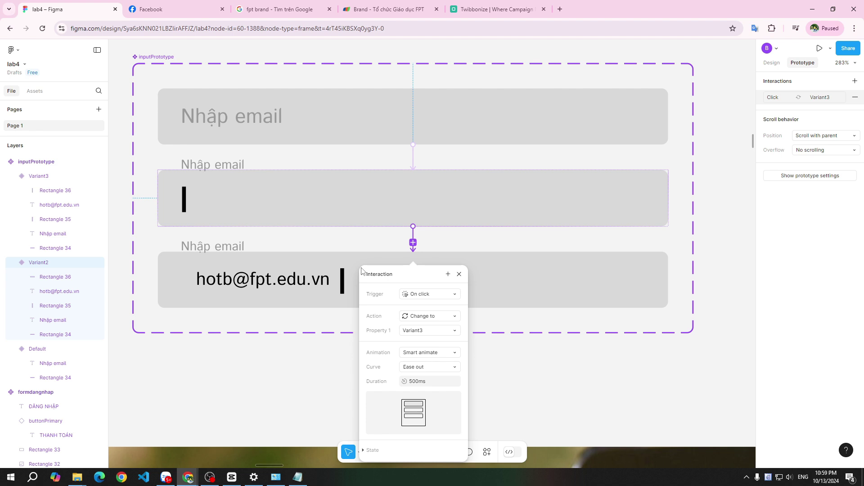
{"action": "left_click", "coordinate": [423, 295]}
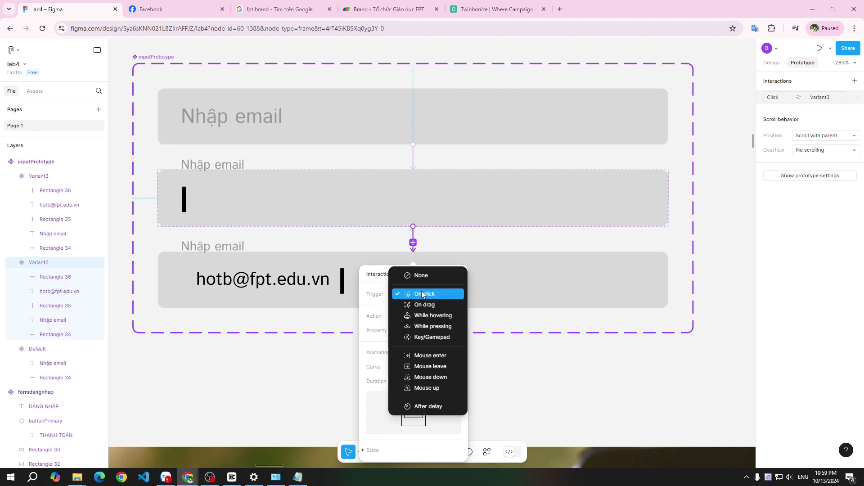
{"action": "left_click", "coordinate": [437, 338]}
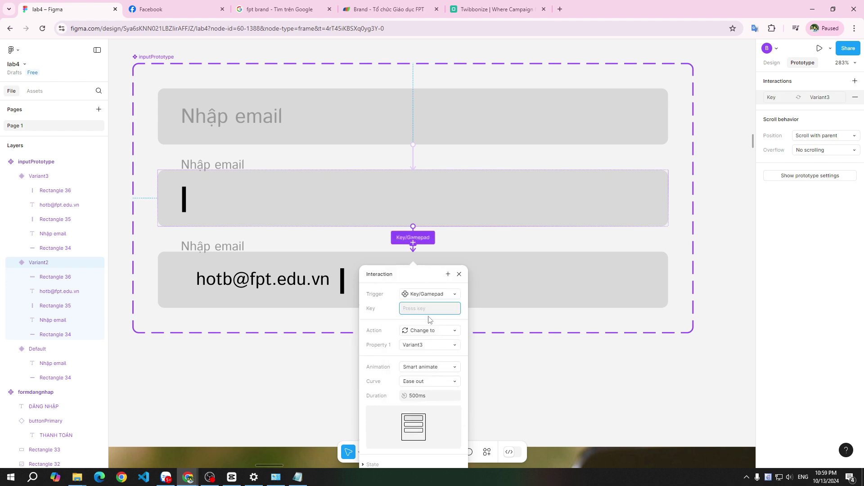
{"action": "key", "text": "space"}
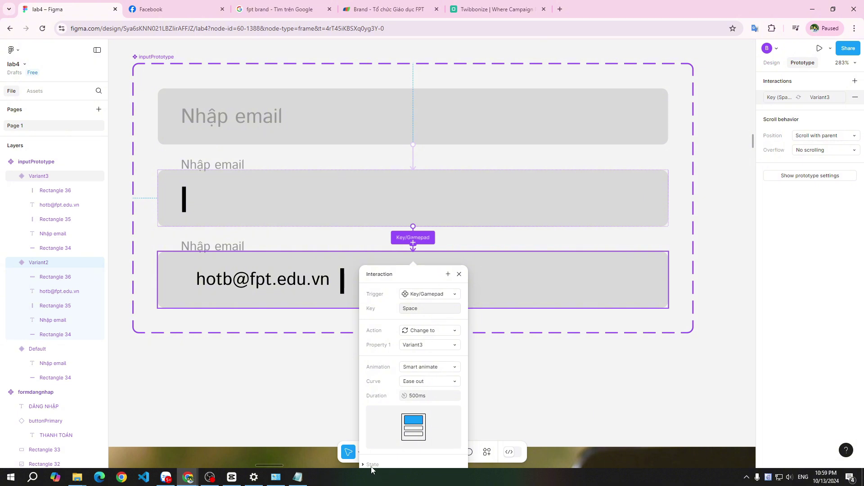
Place an inputPrototype instance from Assets into the login form, then duplicate the component set
{"action": "left_click", "coordinate": [459, 274]}
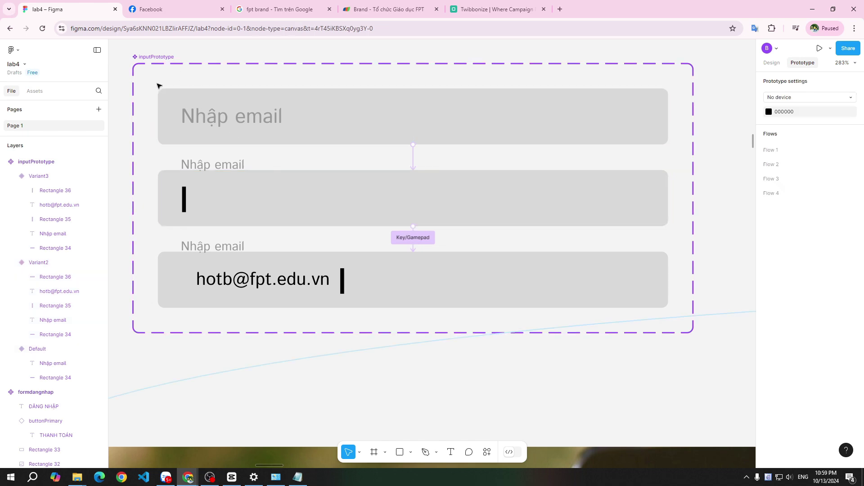
{"action": "scroll", "coordinate": [159, 87], "scroll_direction": "down", "scroll_amount": 3}
{"action": "scroll", "coordinate": [238, 161], "scroll_direction": "down", "scroll_amount": 2}
{"action": "scroll", "coordinate": [239, 160], "scroll_direction": "down", "scroll_amount": 3}
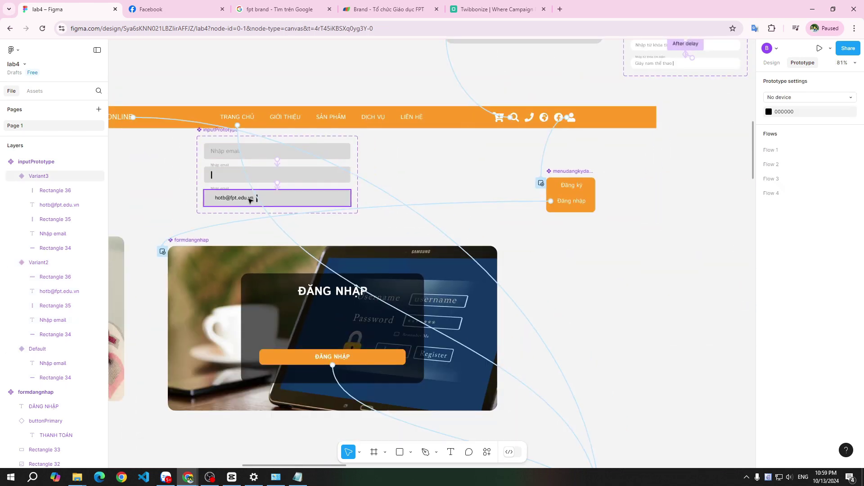
{"action": "left_click", "coordinate": [35, 91]}
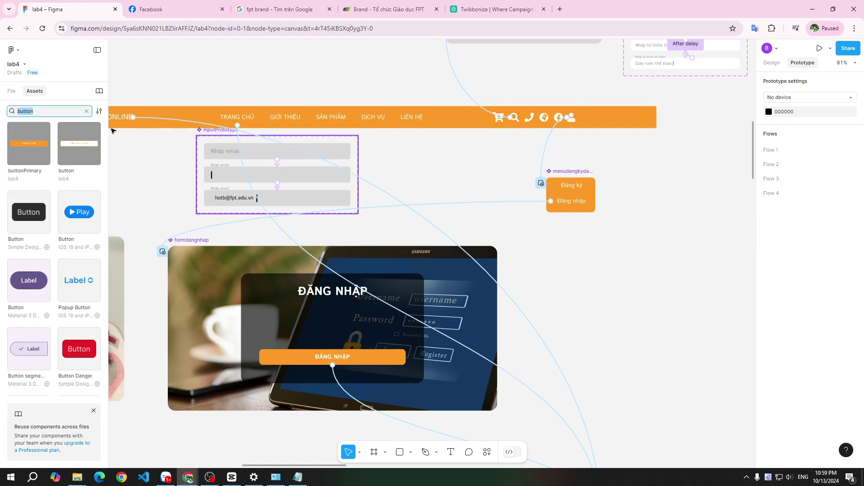
{"action": "type", "text": "l"}
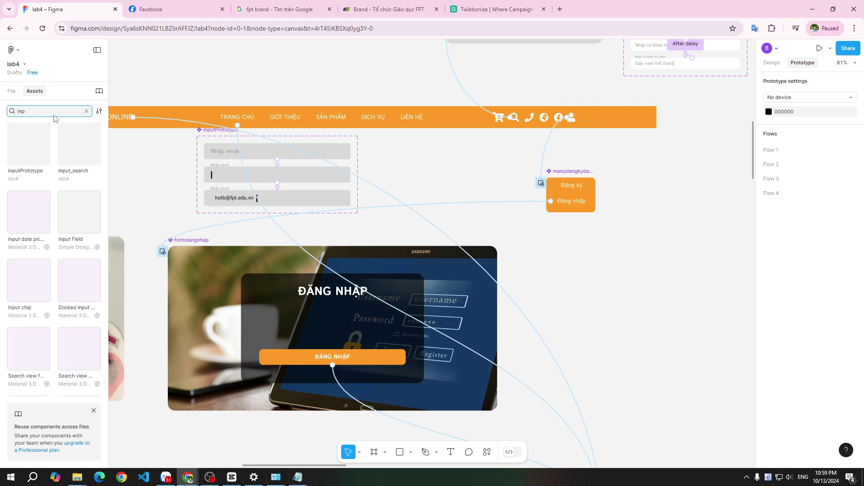
{"action": "type", "text": "ut"}
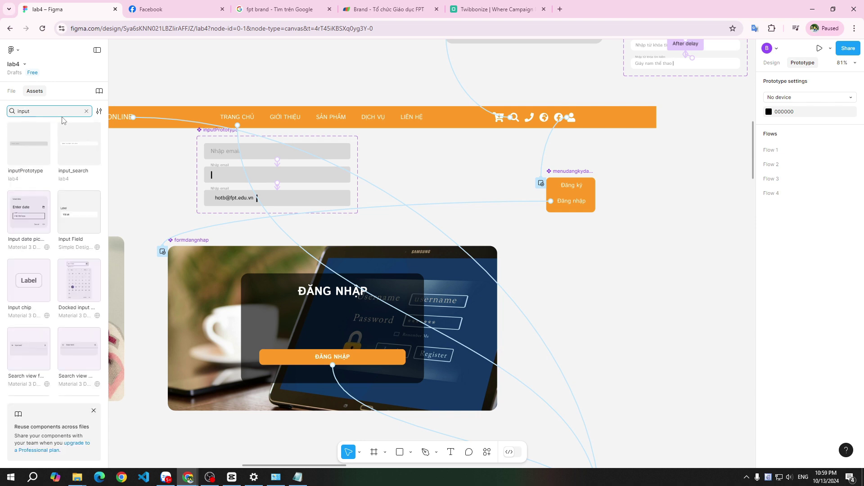
{"action": "left_click_drag", "start_coordinate": [28, 147], "coordinate": [318, 319]}
{"action": "left_click", "coordinate": [557, 291]}
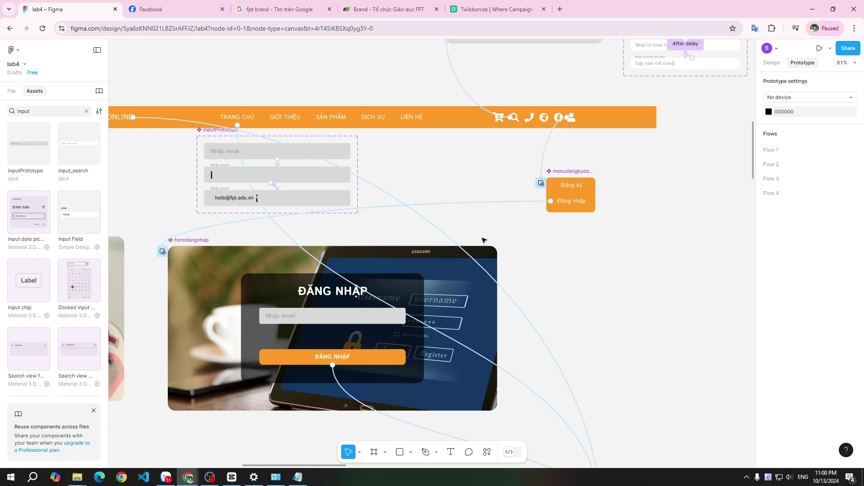
{"action": "key", "text": "ctrl+z"}
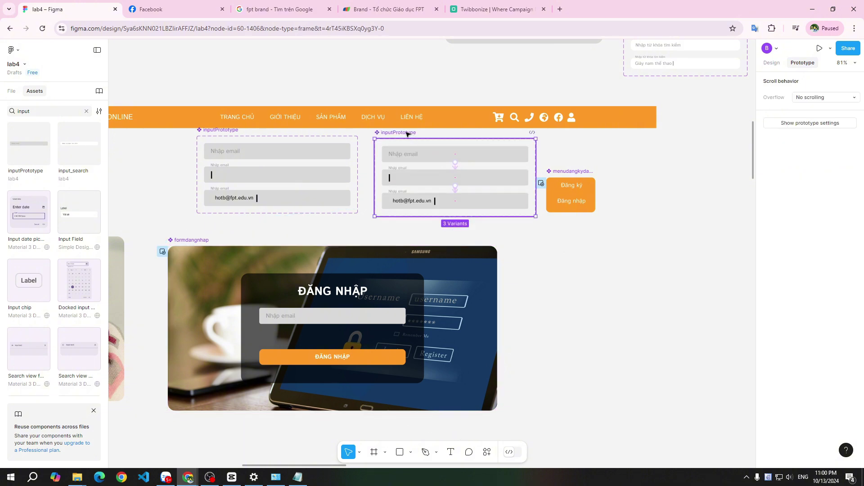
Rename the copied component set to inputPass
{"action": "double_click", "coordinate": [391, 132]}
{"action": "key", "text": "Right"}
{"action": "key", "text": "shift+Left"}
{"action": "key", "text": "shift+Left"}
{"action": "key", "text": "shift+Left"}
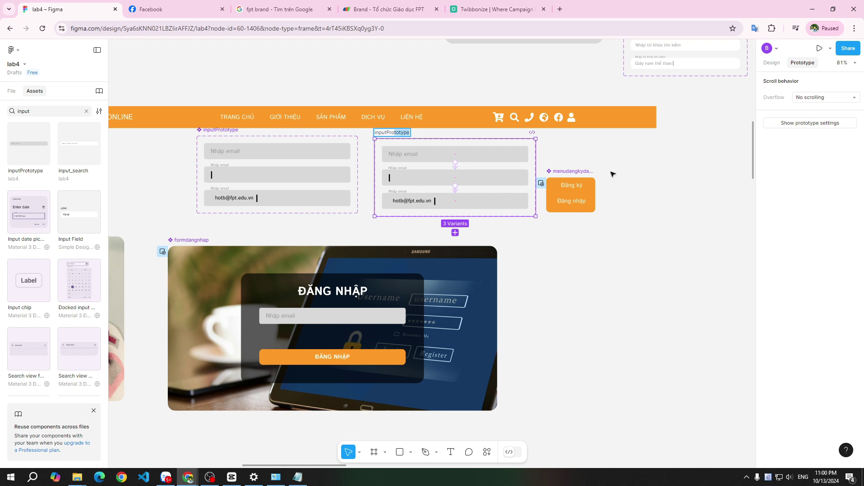
{"action": "key", "text": "shift+Left"}
{"action": "key", "text": "shift+Left"}
{"action": "key", "text": "shift+Left"}
{"action": "type", "text": "Pas"}
{"action": "type", "text": "s"}
{"action": "key", "text": "Return"}
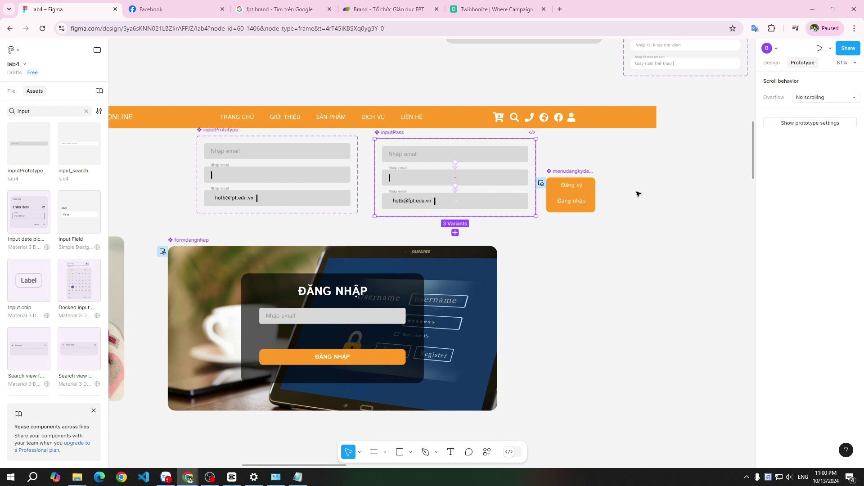
{"action": "scroll", "coordinate": [421, 152], "scroll_direction": "up", "scroll_amount": 1}
Change the first variant's placeholder text to 'Nhập mật khẩu'
{"action": "left_click", "coordinate": [458, 175]}
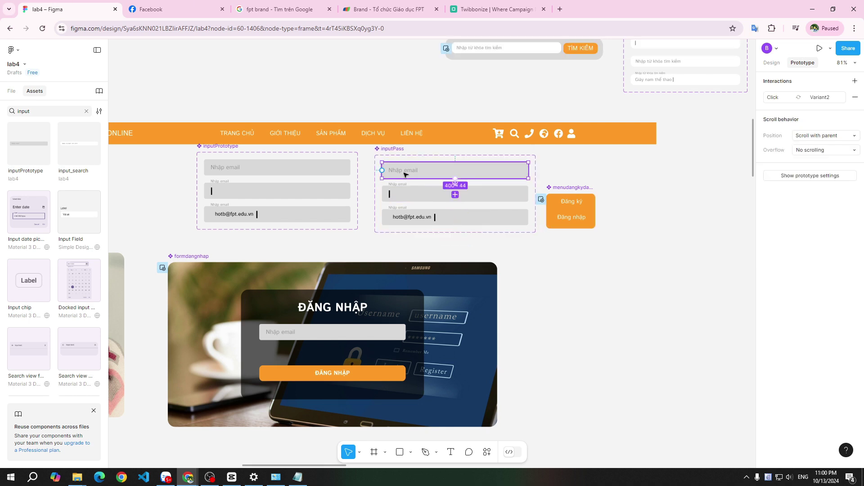
{"action": "left_click", "coordinate": [400, 171]}
{"action": "key", "text": "alt+8"}
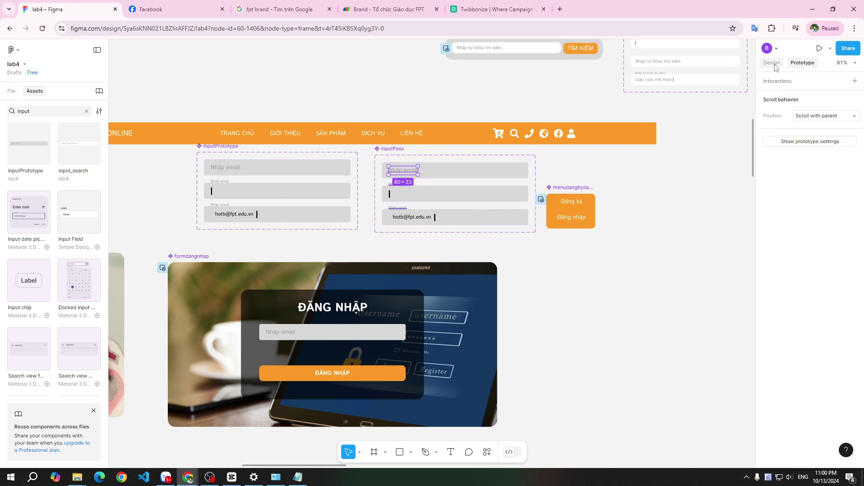
{"action": "double_click", "coordinate": [405, 170]}
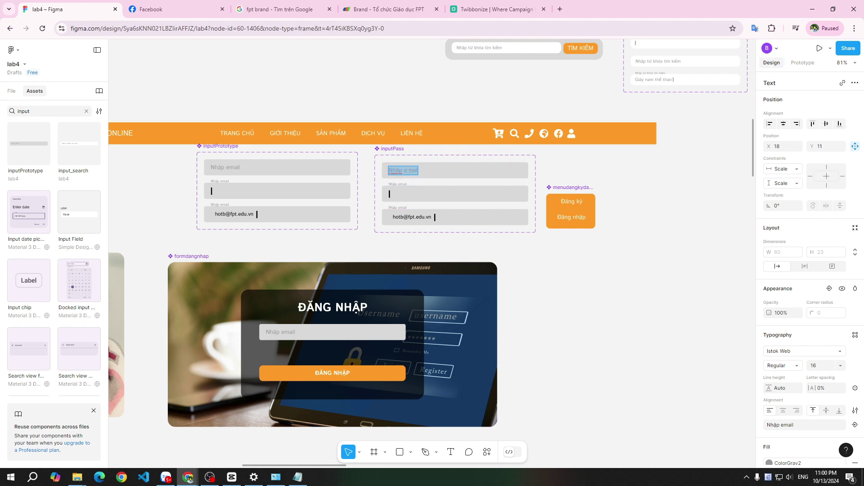
{"action": "type", "text": "Nhaa"}
{"action": "type", "text": "jp m"}
{"action": "key", "text": "ctrl+a"}
{"action": "type", "text": "Nhập"}
{"action": "key", "text": "BackSpace"}
{"action": "key", "text": "BackSpace"}
{"action": "key", "text": "BackSpace"}
{"action": "type", "text": "hậ"}
{"action": "type", "text": "p mật khẩ"}
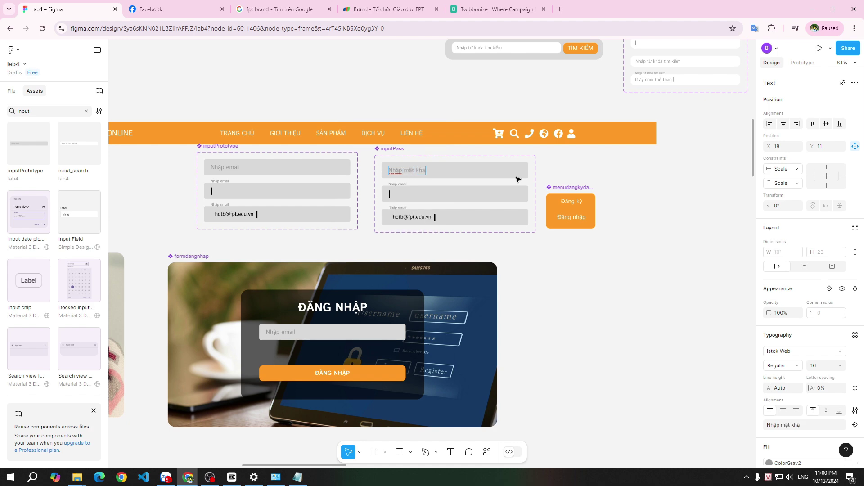
{"action": "type", "text": "u"}
{"action": "key", "text": "ctrl+a"}
{"action": "key", "text": "ctrl+c"}
{"action": "scroll", "coordinate": [458, 202], "scroll_direction": "up", "scroll_amount": 5}
Paste 'Nhập mật khẩu' over the second field's label and set it to font size 10
{"action": "scroll", "coordinate": [458, 201], "scroll_direction": "up", "scroll_amount": 3}
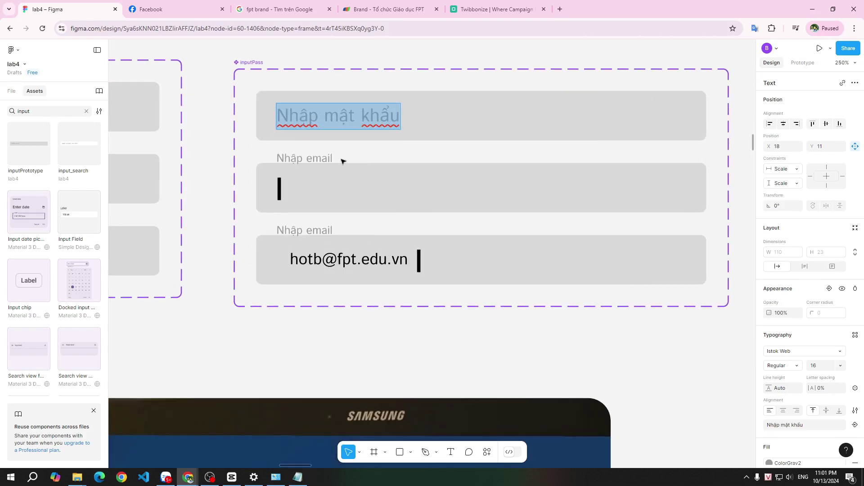
{"action": "left_click", "coordinate": [323, 159]}
{"action": "key", "text": "Return"}
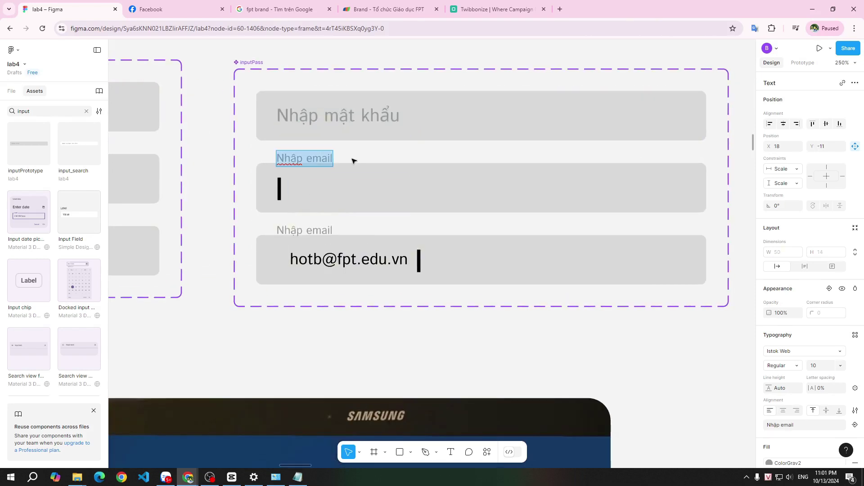
{"action": "key", "text": "ctrl+v"}
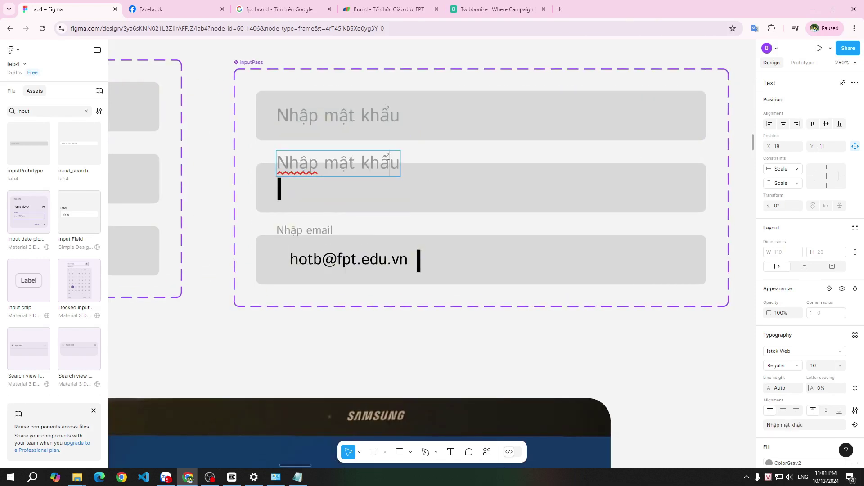
{"action": "double_click", "coordinate": [388, 163]}
{"action": "key", "text": "ctrl+a"}
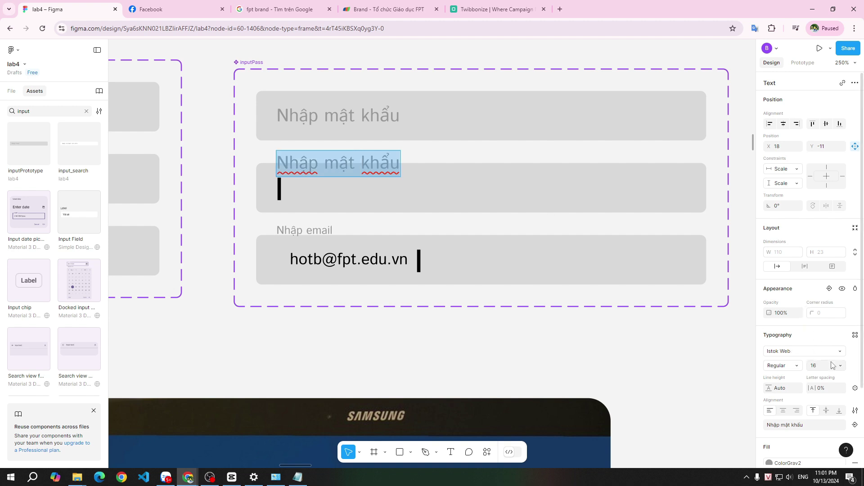
{"action": "left_click", "coordinate": [840, 365]}
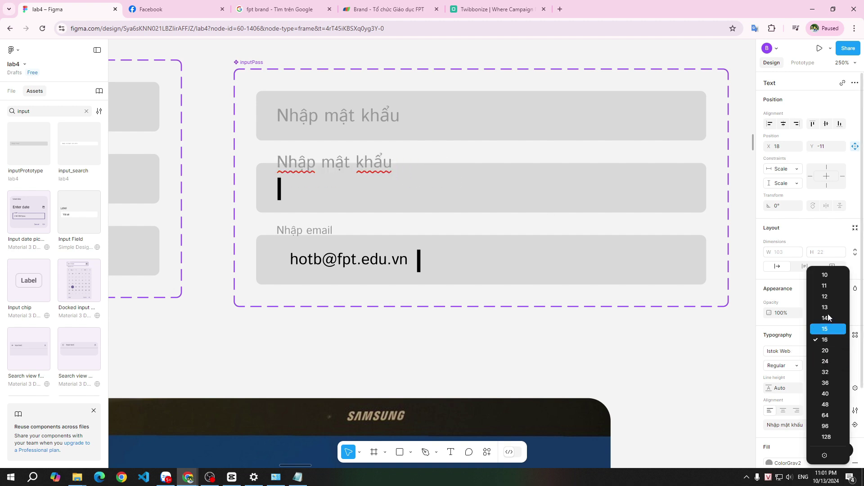
{"action": "left_click", "coordinate": [828, 274]}
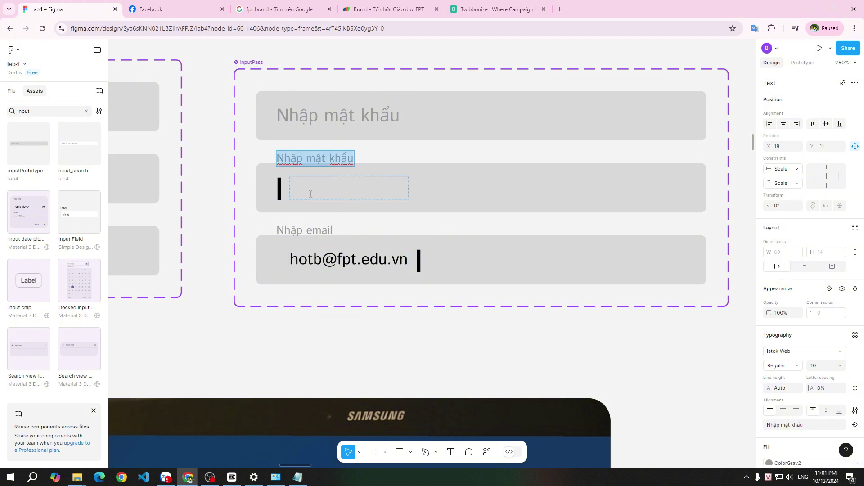
Replace the third field's label with 'Nhập mật khẩu' at font size 10
{"action": "left_click", "coordinate": [332, 233]}
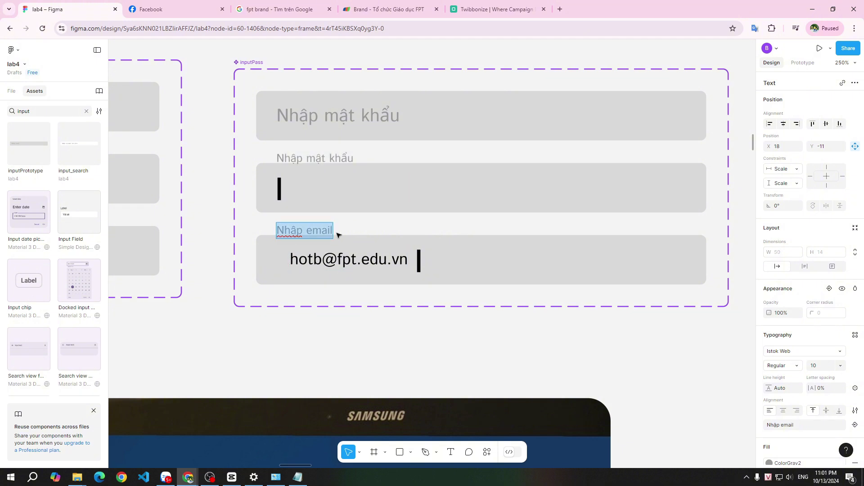
{"action": "key", "text": "ctrl+v"}
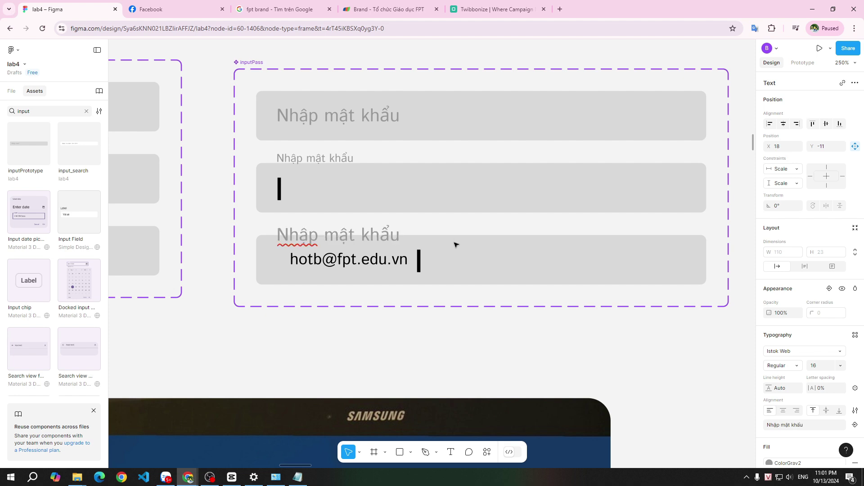
{"action": "double_click", "coordinate": [400, 235]}
{"action": "key", "text": "ctrl+a"}
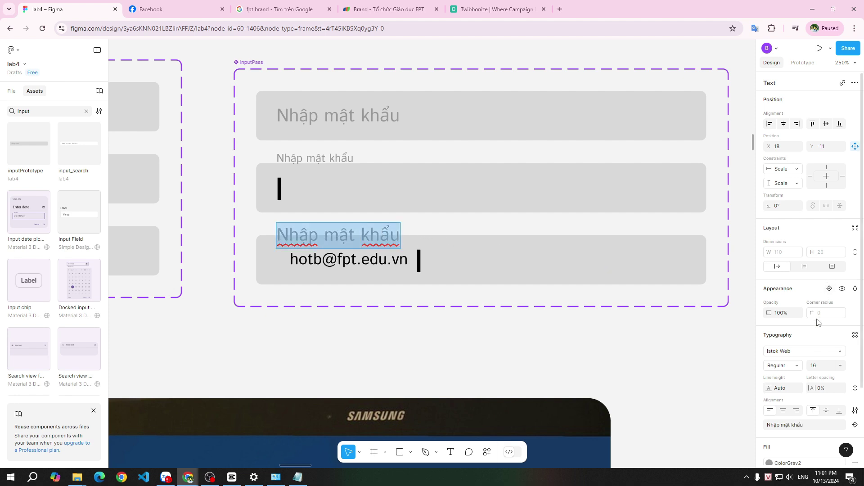
{"action": "left_click", "coordinate": [840, 366]}
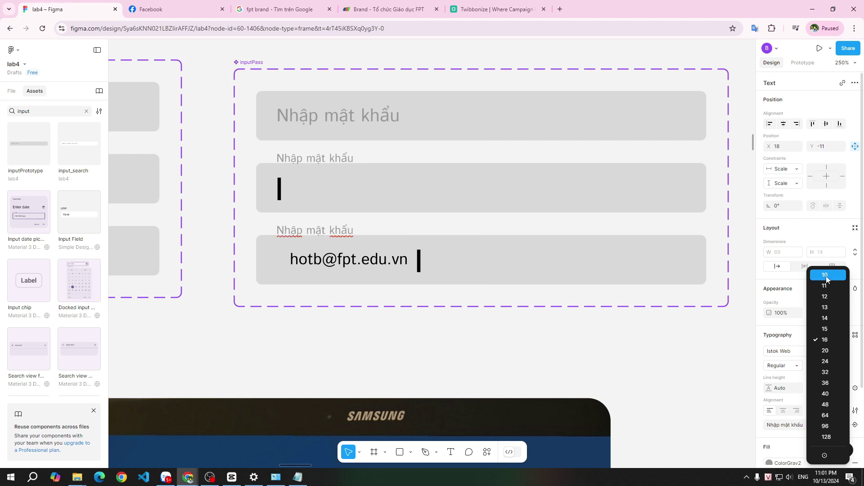
{"action": "left_click", "coordinate": [825, 275]}
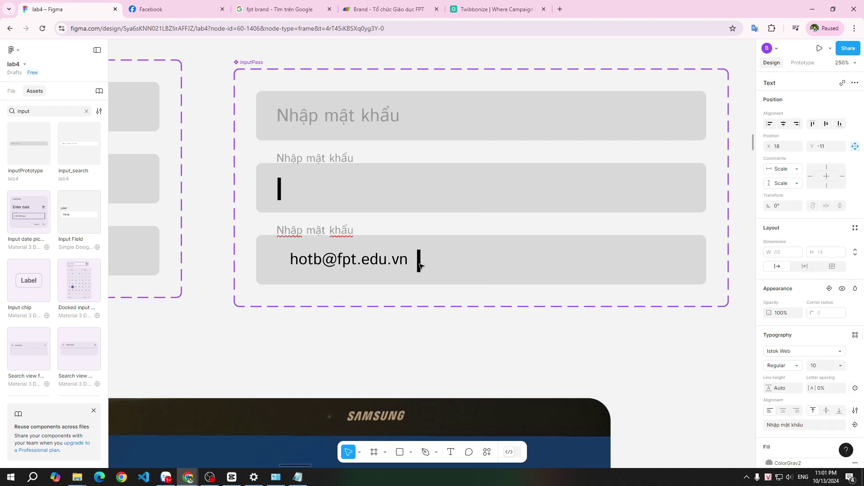
Replace the second password field's text with a row of asterisks
{"action": "double_click", "coordinate": [356, 184]}
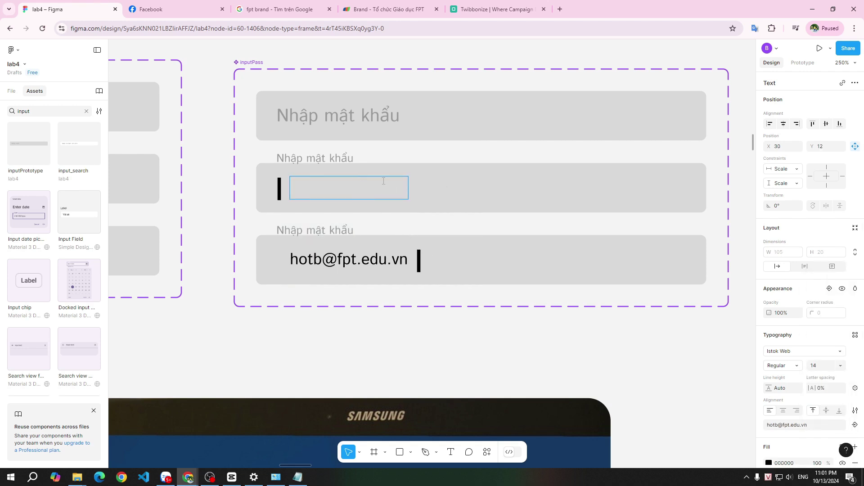
{"action": "key", "text": "ctrl+a"}
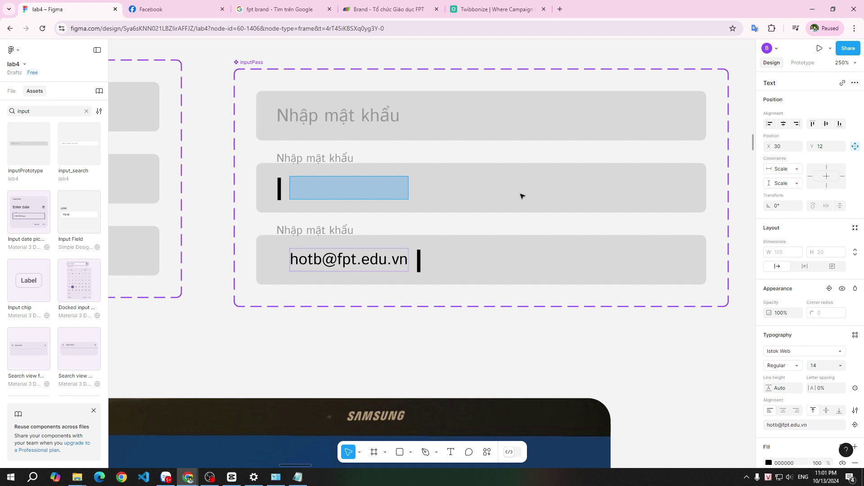
{"action": "type", "text": "****"}
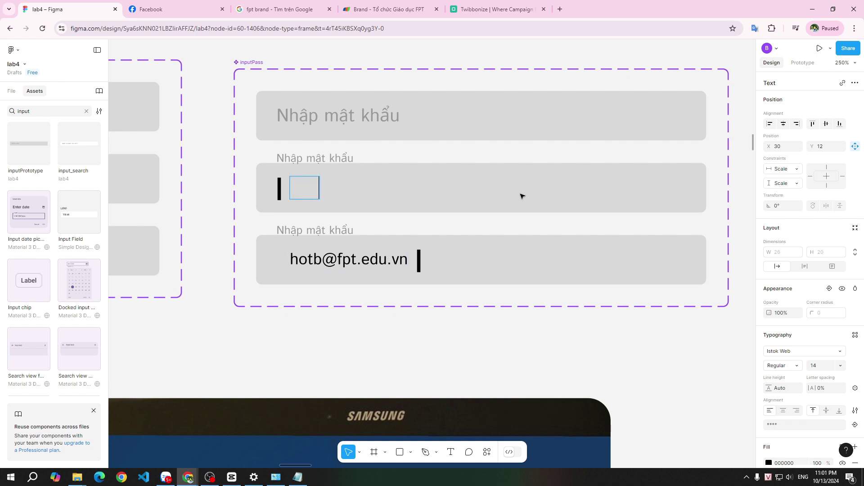
{"action": "type", "text": "*********"}
{"action": "type", "text": "****"}
{"action": "key", "text": "BackSpace"}
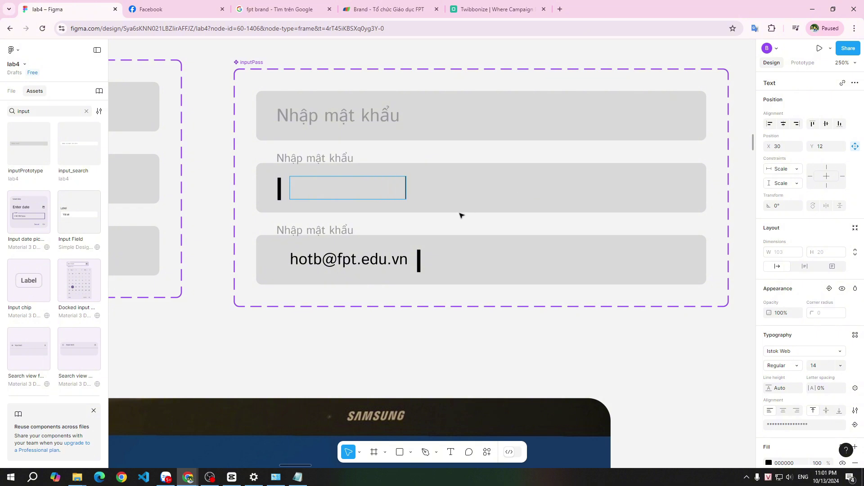
Paste the asterisks over the third field's email text and nudge them down slightly
{"action": "left_click", "coordinate": [370, 258]}
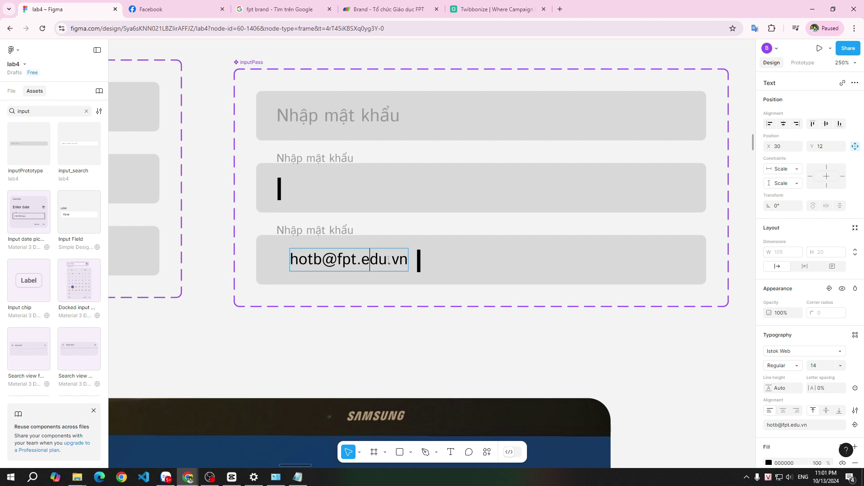
{"action": "double_click", "coordinate": [355, 186]}
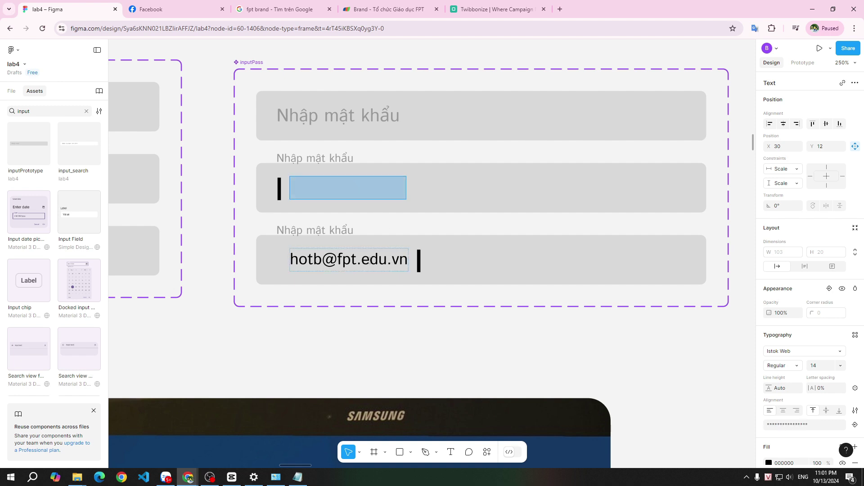
{"action": "key", "text": "BackSpace"}
{"action": "double_click", "coordinate": [349, 260]}
{"action": "type", "text": "***************"}
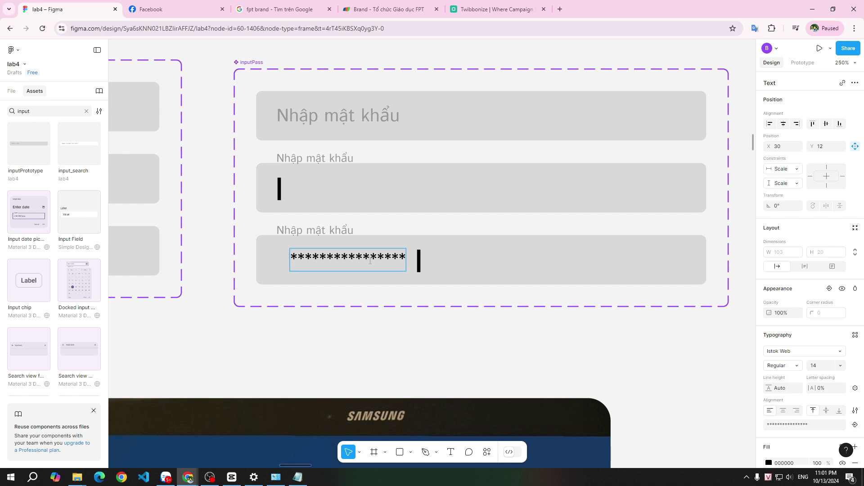
{"action": "key", "text": "Escape"}
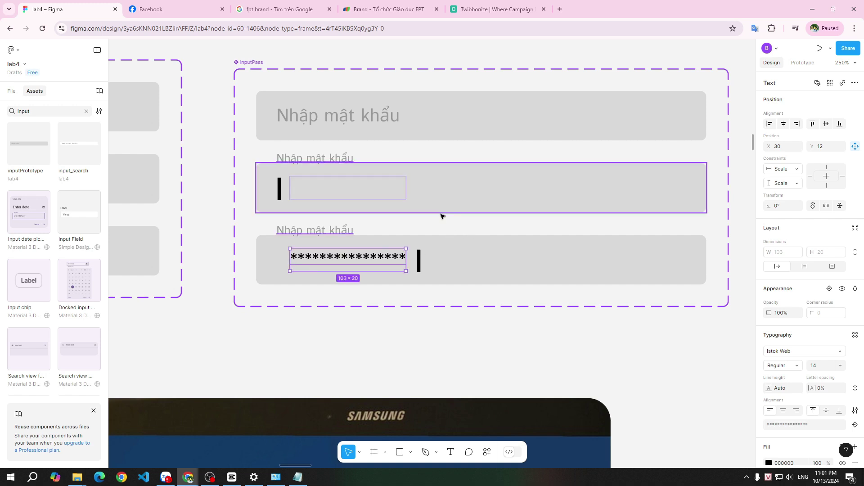
{"action": "key", "text": "Down"}
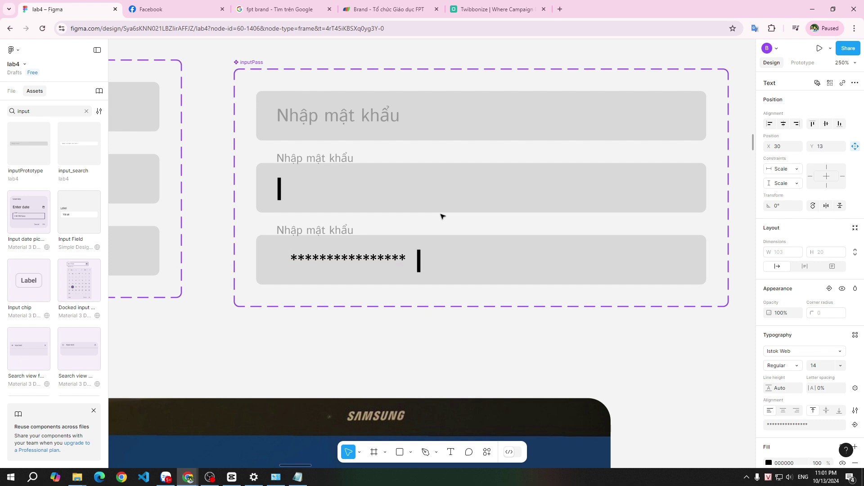
{"action": "key", "text": "Down"}
{"action": "key", "text": "Down"}
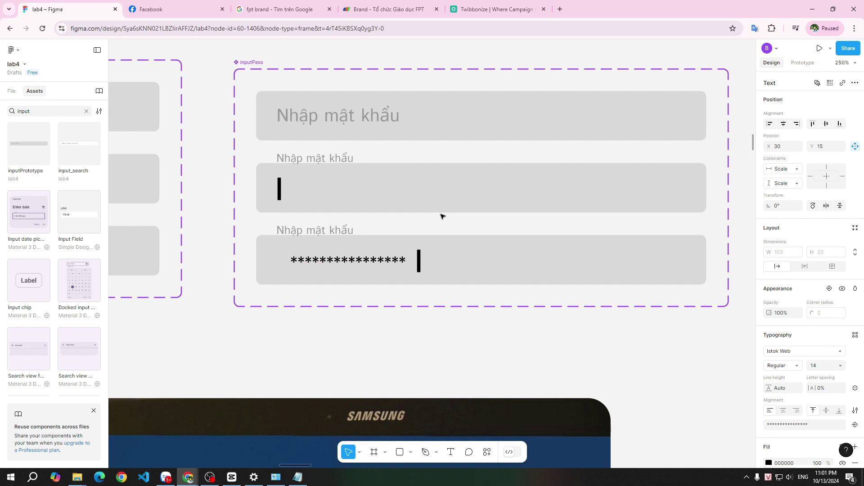
Move the second field's cover rectangle aside and nudge its asterisks down a few pixels
{"action": "left_click", "coordinate": [320, 197]}
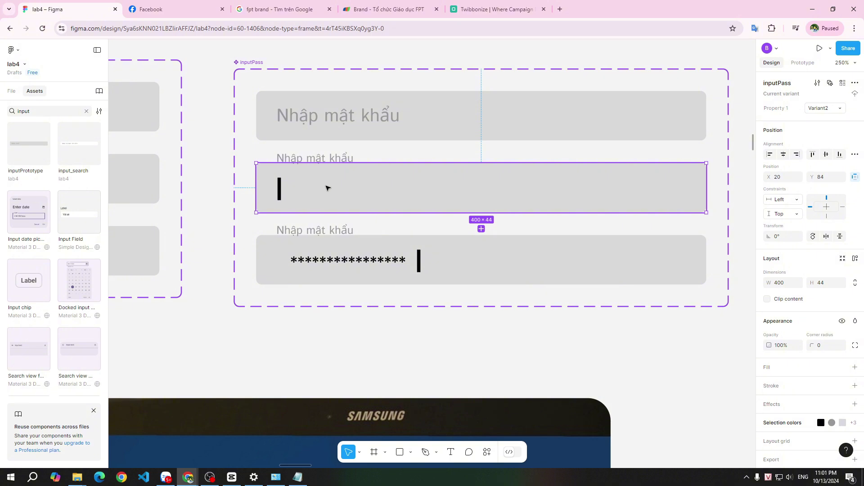
{"action": "double_click", "coordinate": [328, 188]}
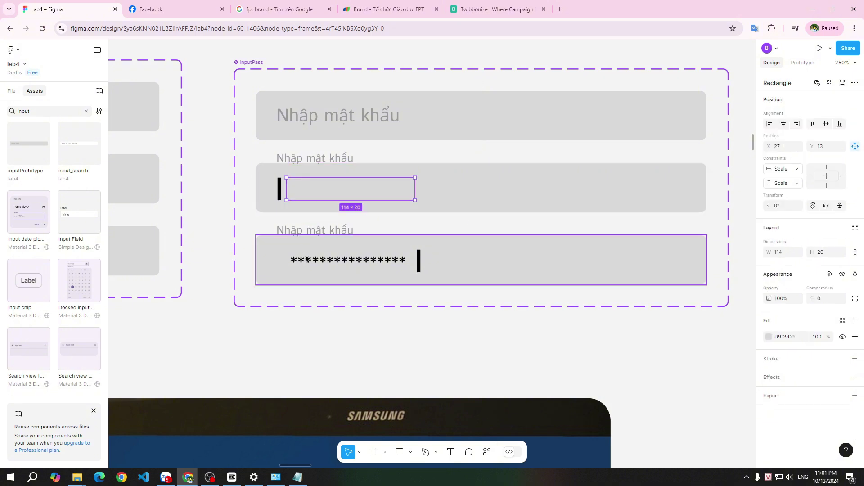
{"action": "left_click_drag", "start_coordinate": [313, 194], "coordinate": [439, 192]}
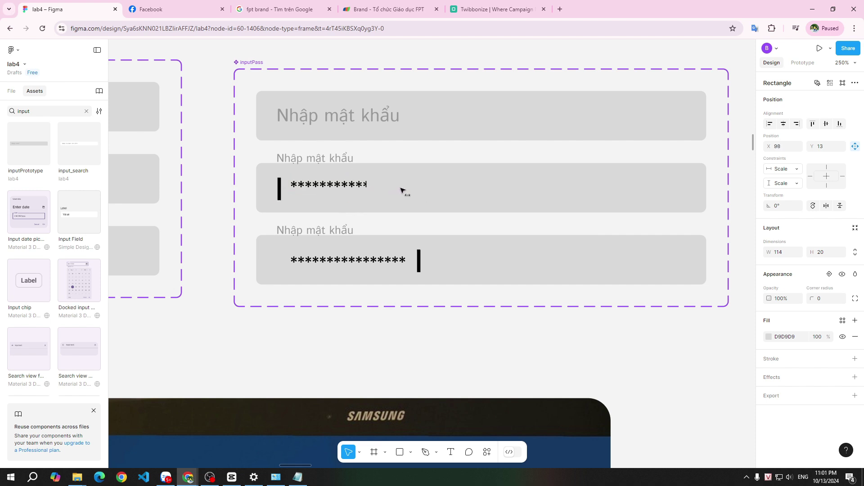
{"action": "left_click", "coordinate": [377, 189]}
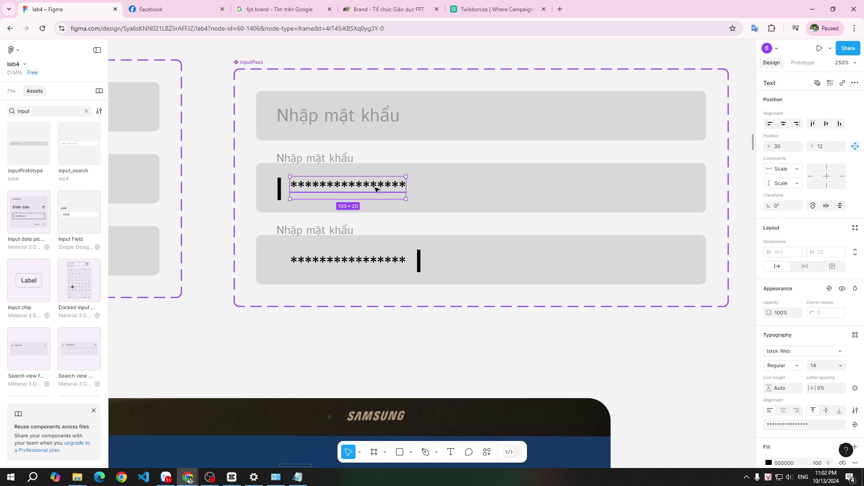
{"action": "key", "text": "Down"}
{"action": "key", "text": "Down"}
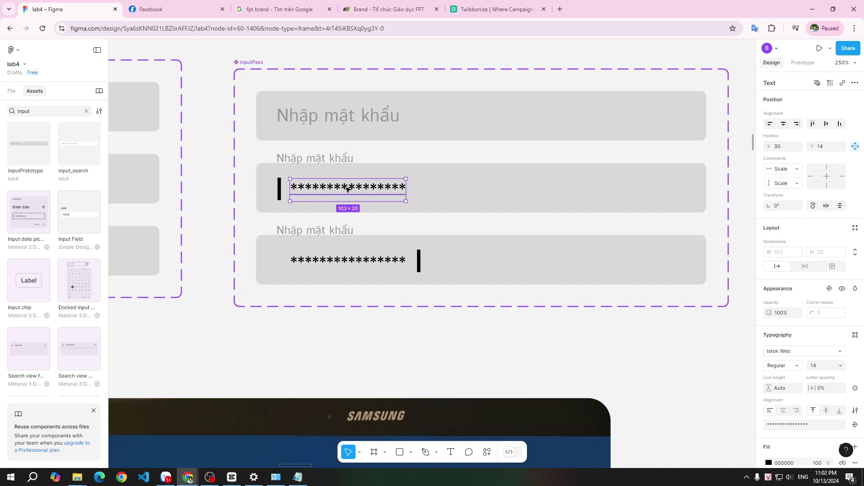
{"action": "key", "text": "Down"}
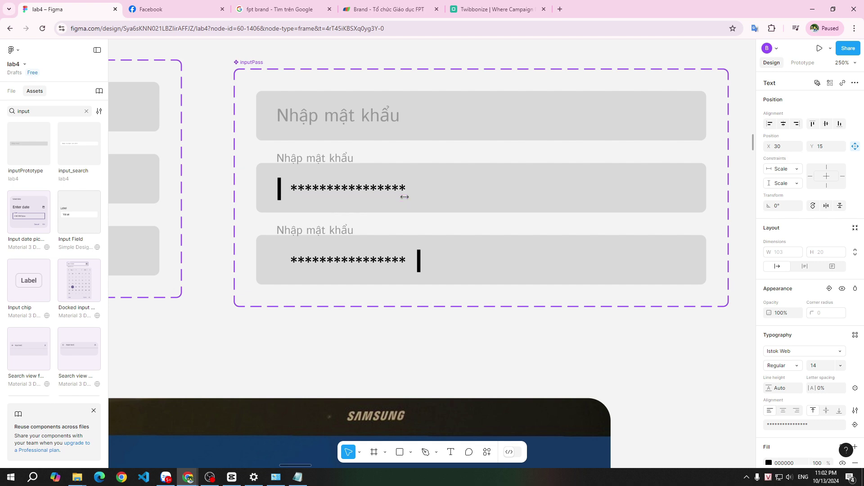
Slide the cover rectangle back over the second field's asterisks
{"action": "left_click", "coordinate": [395, 227]}
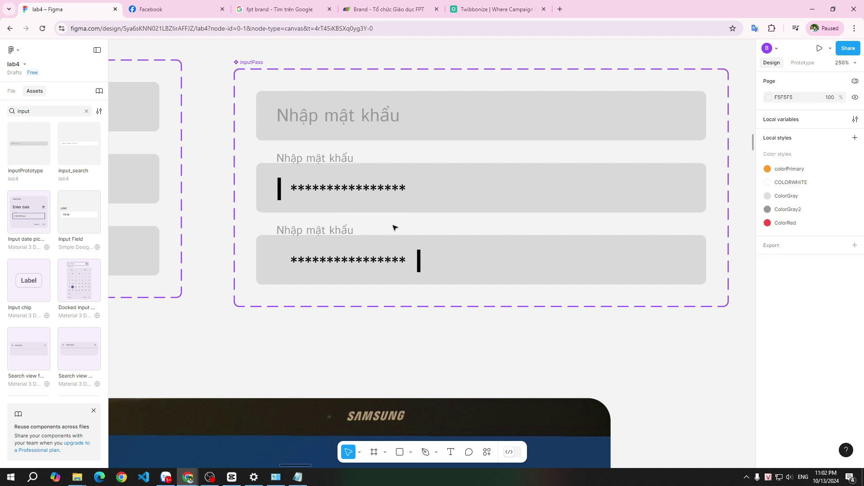
{"action": "left_click", "coordinate": [430, 189]}
{"action": "double_click", "coordinate": [457, 190]}
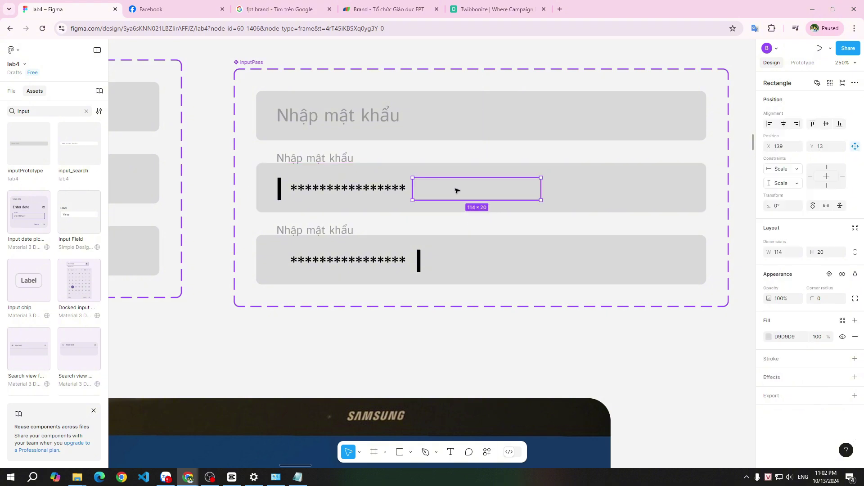
{"action": "left_click_drag", "start_coordinate": [454, 191], "coordinate": [335, 193]}
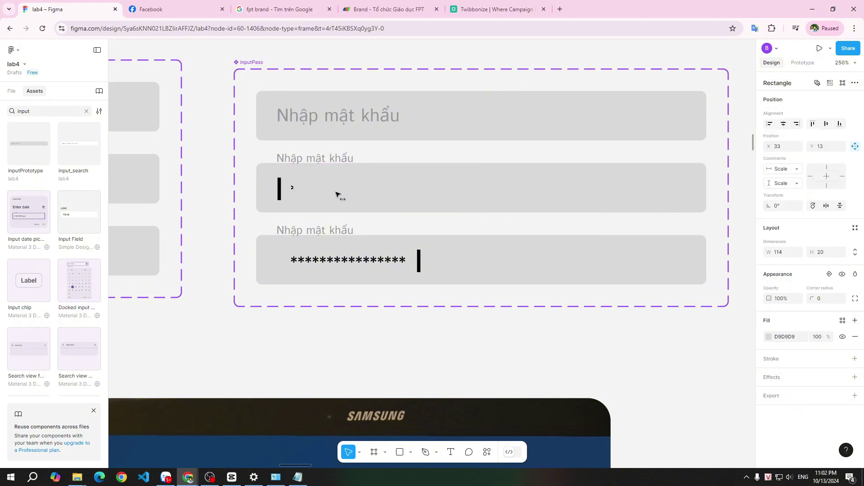
Find inputPass in Assets and place an instance aligned under the login form's email field
{"action": "left_click", "coordinate": [402, 225]}
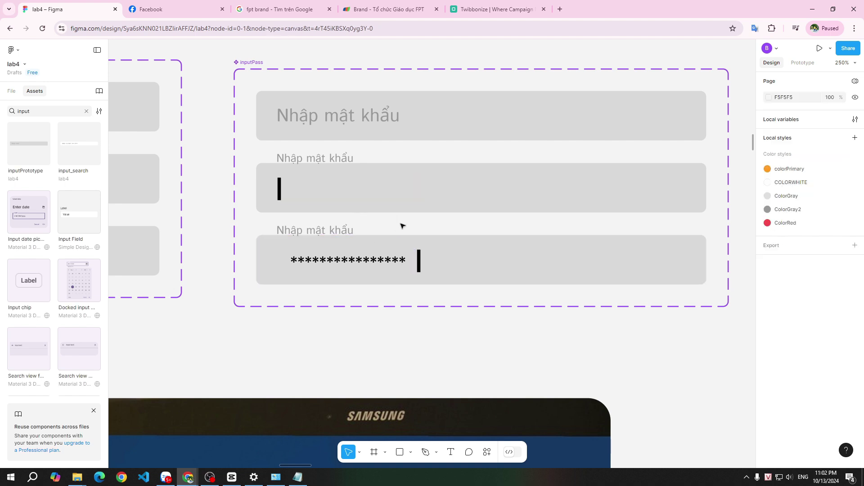
{"action": "scroll", "coordinate": [396, 225], "scroll_direction": "down", "scroll_amount": 5, "text": "ctrl"}
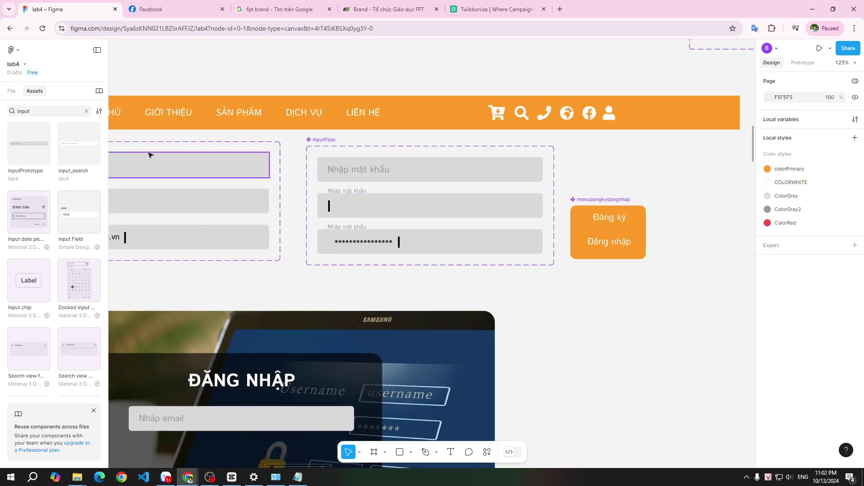
{"action": "double_click", "coordinate": [41, 110]}
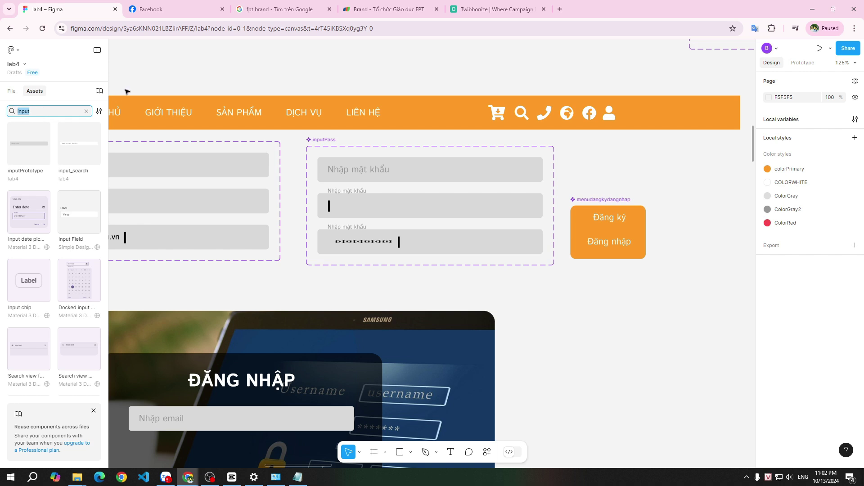
{"action": "key", "text": "Right"}
{"action": "type", "text": "P"}
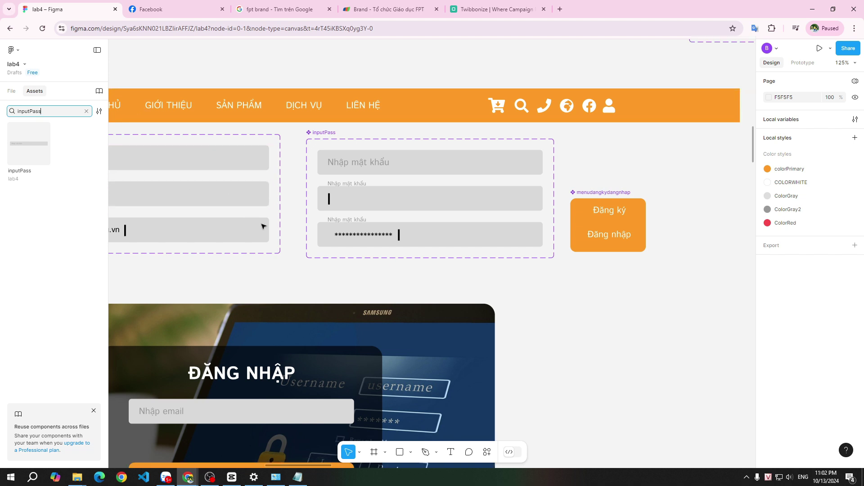
{"action": "scroll", "coordinate": [247, 224], "scroll_direction": "down", "scroll_amount": 4}
{"action": "left_click_drag", "start_coordinate": [29, 143], "coordinate": [215, 382]}
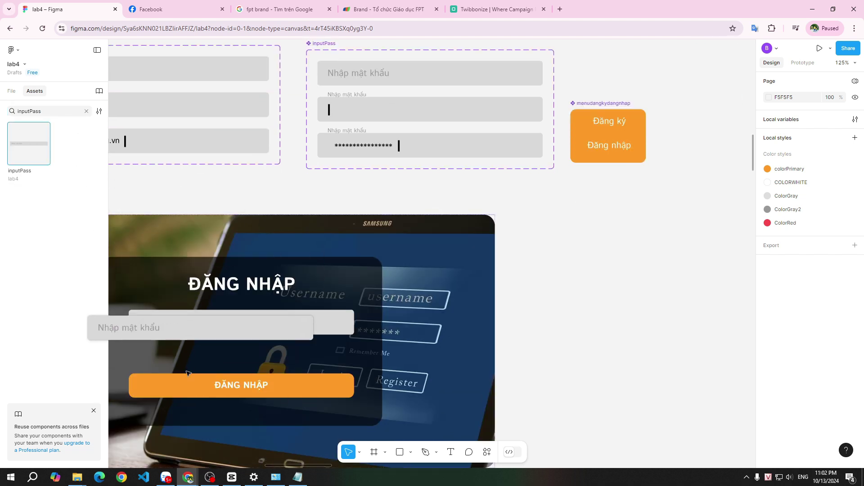
{"action": "left_click_drag", "start_coordinate": [156, 340], "coordinate": [171, 353]}
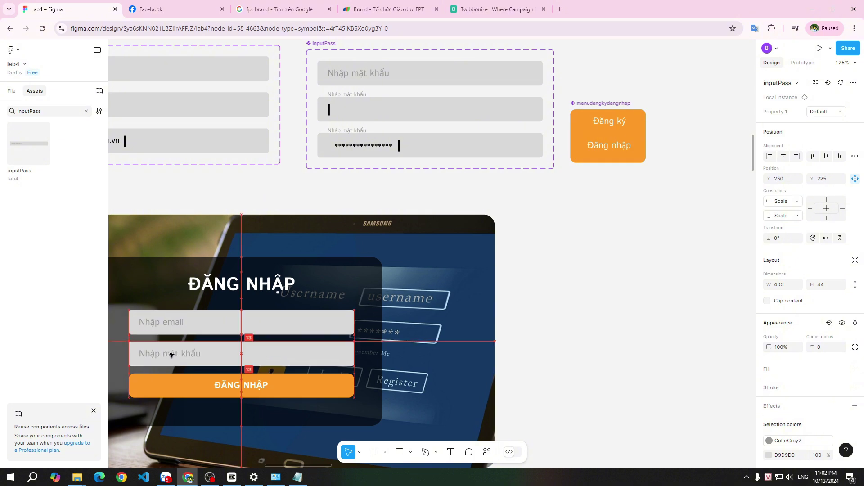
{"action": "left_click_drag", "start_coordinate": [170, 353], "coordinate": [170, 355]}
{"action": "scroll", "coordinate": [273, 298], "scroll_direction": "down", "scroll_amount": 3}
{"action": "scroll", "coordinate": [321, 327], "scroll_direction": "down", "scroll_amount": 2}
{"action": "left_click", "coordinate": [482, 310]}
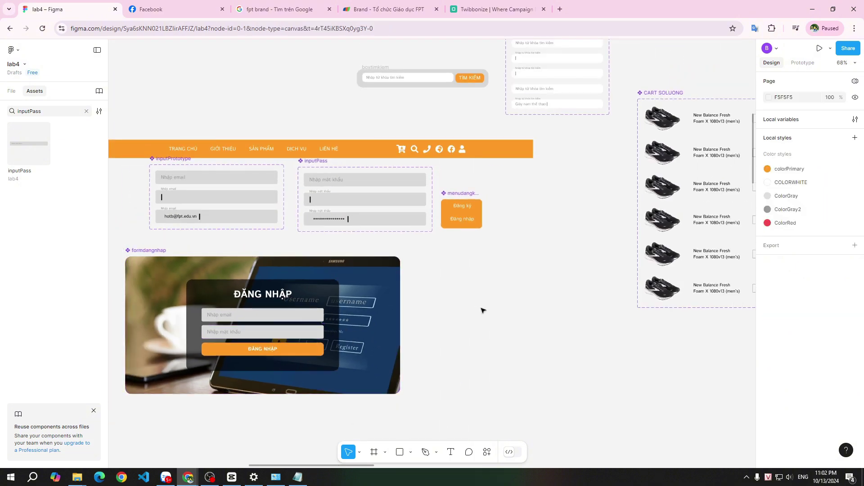
{"action": "scroll", "coordinate": [459, 165], "scroll_direction": "up", "scroll_amount": 1}
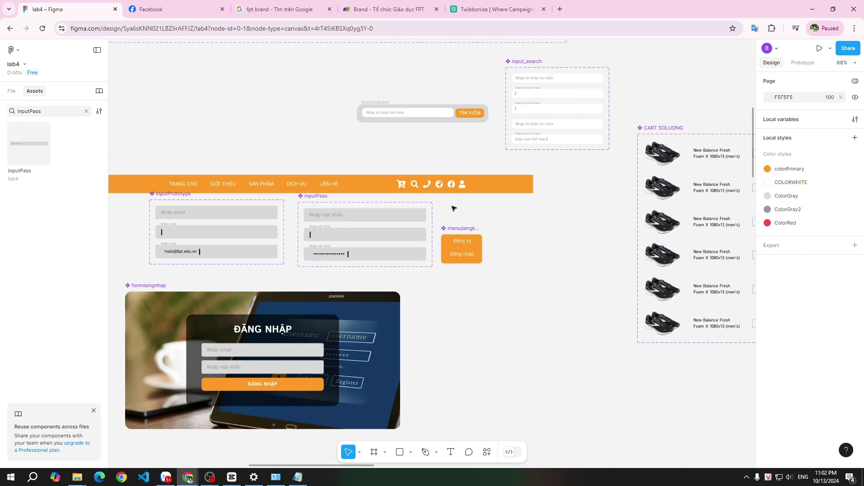
{"action": "scroll", "coordinate": [324, 263], "scroll_direction": "down", "scroll_amount": 5}
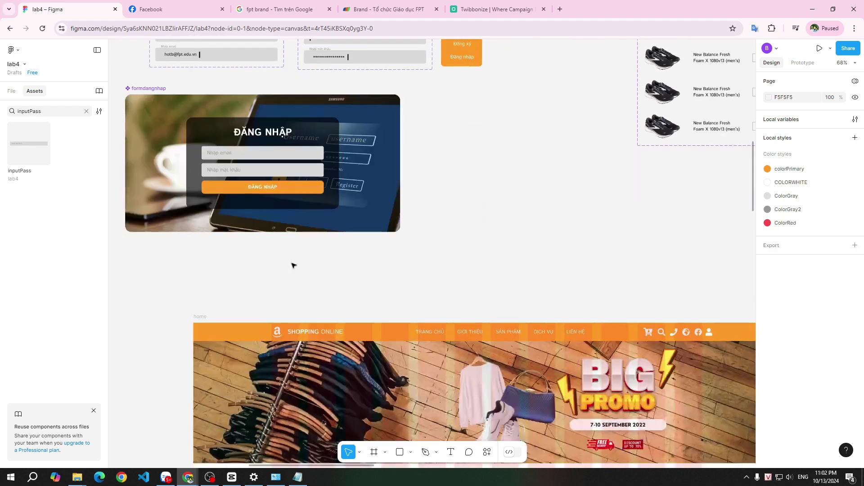
{"action": "left_click", "coordinate": [198, 317]}
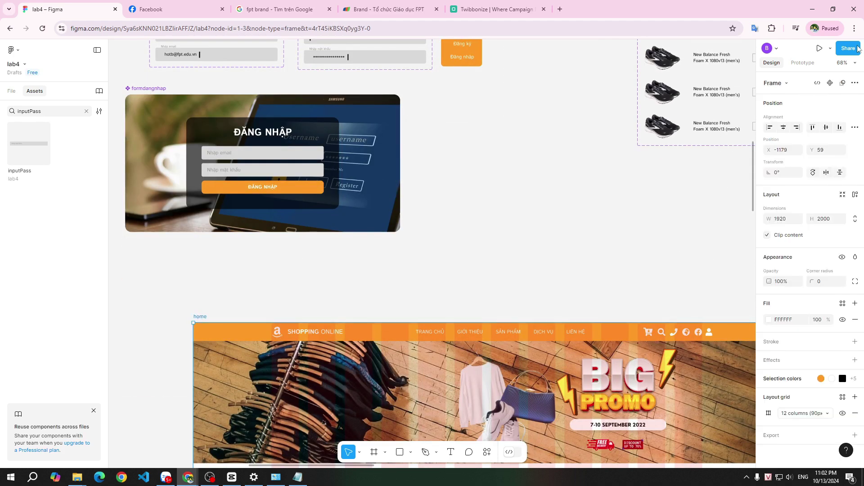
{"action": "left_click", "coordinate": [802, 64]}
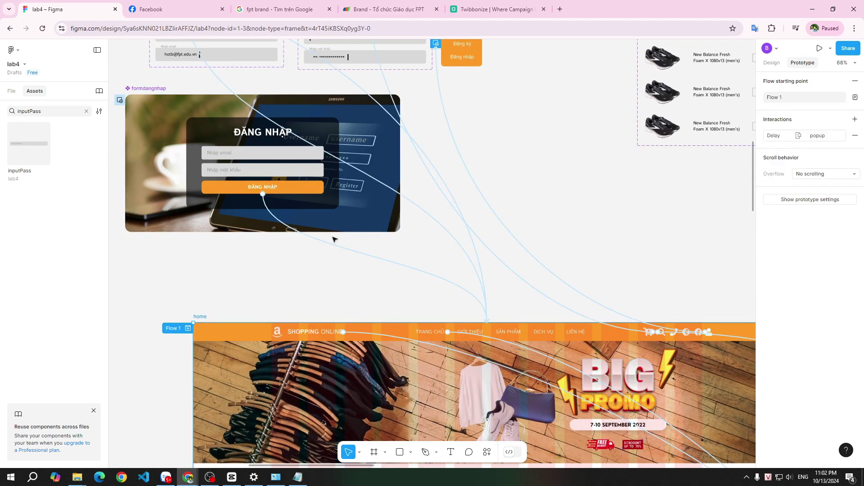
Play the Flow 1 prototype, enlarge the preview and dismiss the BIG PROMO popup
{"action": "left_click", "coordinate": [188, 328]}
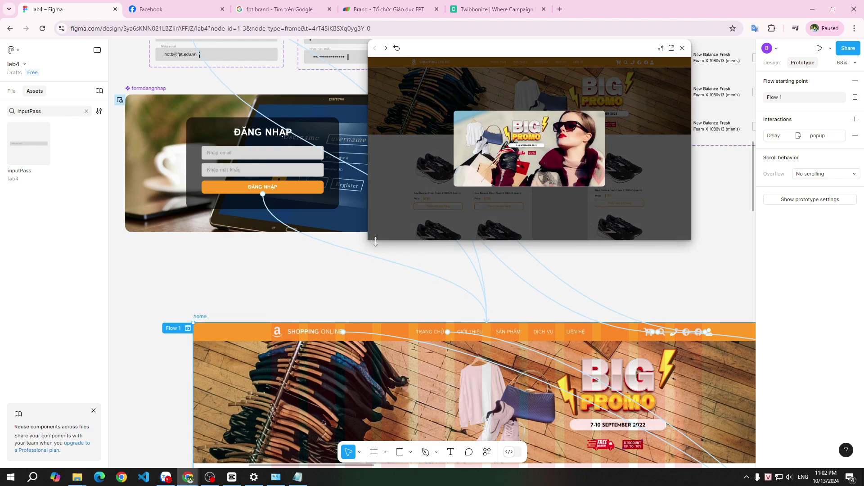
{"action": "left_click_drag", "start_coordinate": [362, 244], "coordinate": [191, 324]}
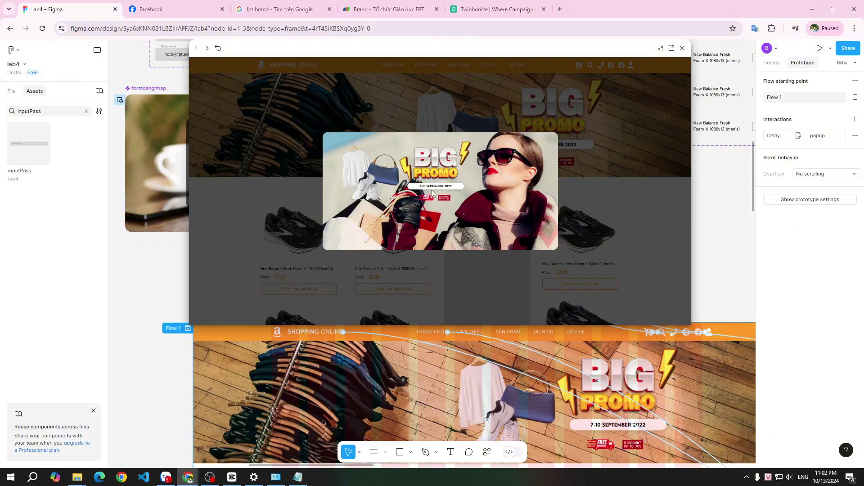
{"action": "left_click", "coordinate": [611, 170]}
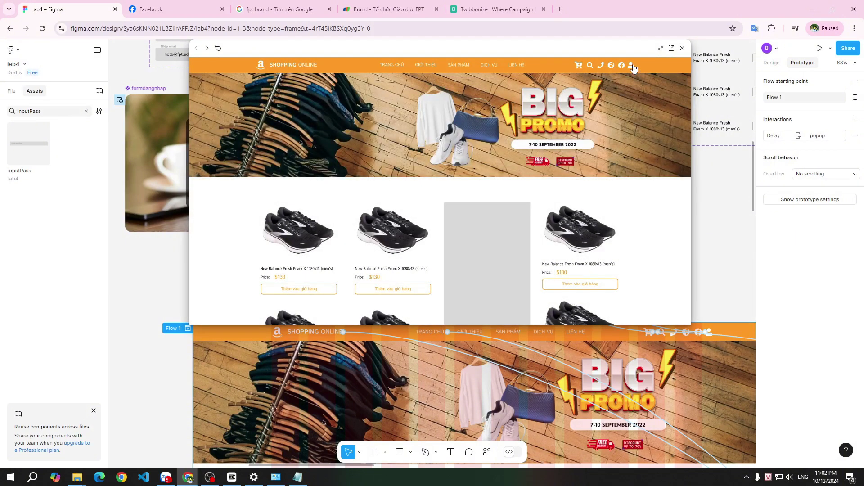
Open the login popup, fill the email and password, submit, and exit the preview
{"action": "left_click", "coordinate": [631, 65]}
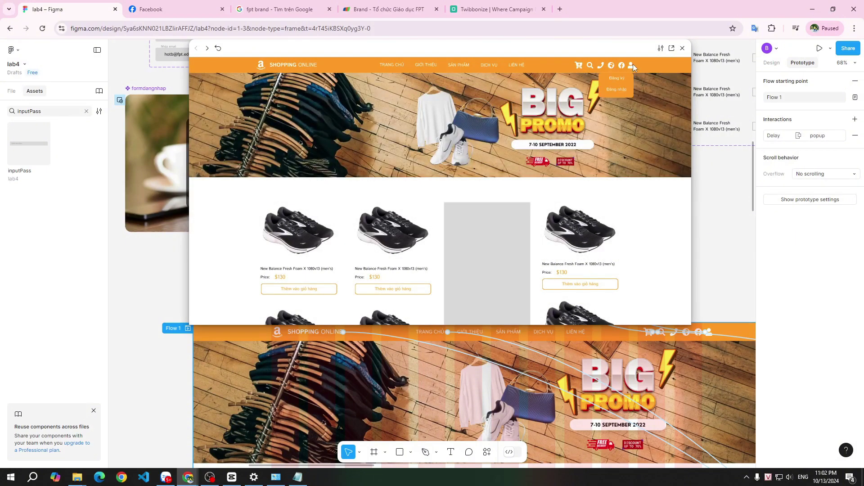
{"action": "left_click", "coordinate": [614, 90]}
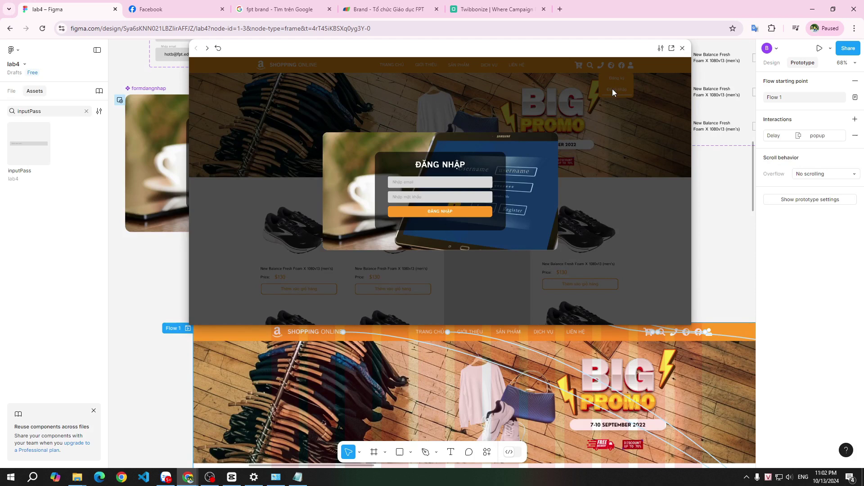
{"action": "left_click", "coordinate": [432, 183]}
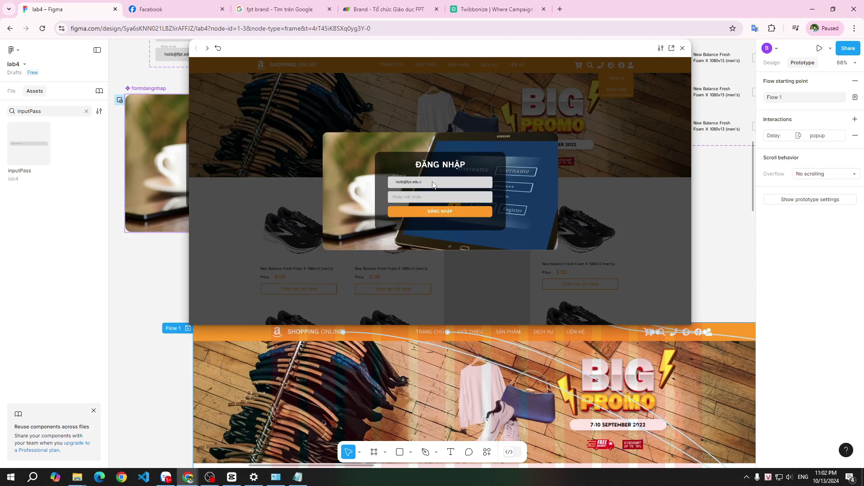
{"action": "left_click", "coordinate": [424, 198]}
{"action": "left_click", "coordinate": [430, 213]}
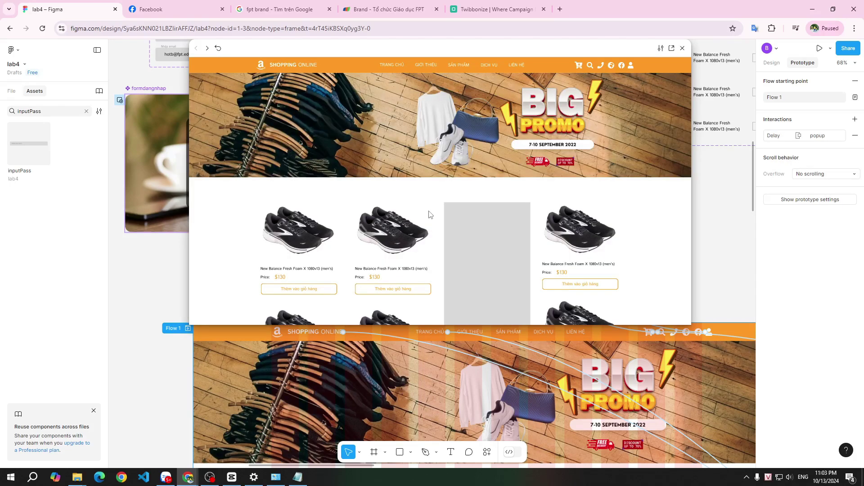
{"action": "left_click", "coordinate": [392, 289]}
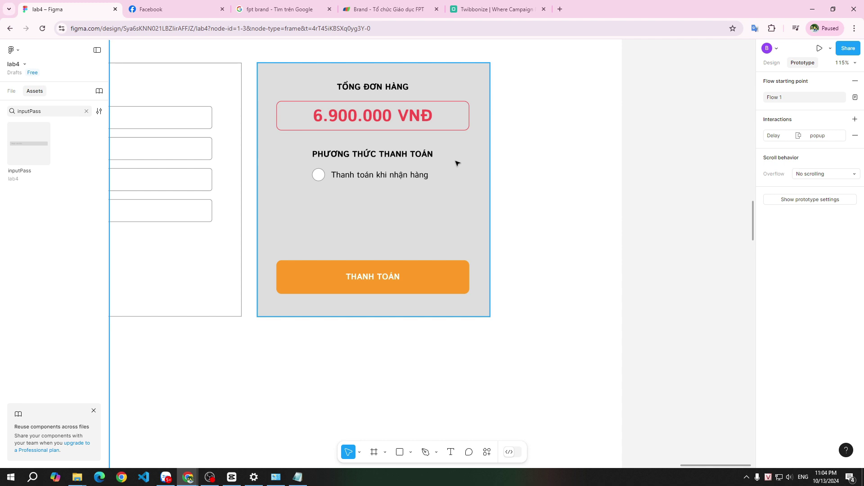
Select the Thanh toán khi nhận hàng radio row, checking its layers and layout
{"action": "left_click", "coordinate": [369, 178]}
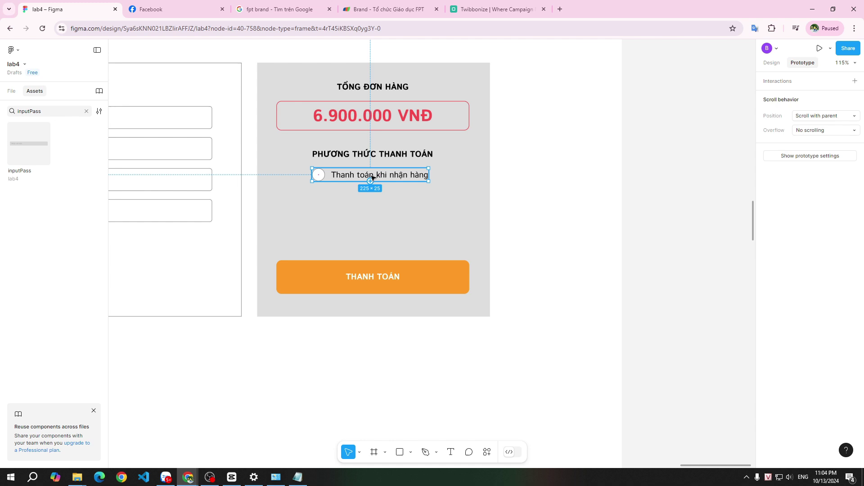
{"action": "left_click", "coordinate": [12, 91]}
{"action": "left_click", "coordinate": [772, 63]}
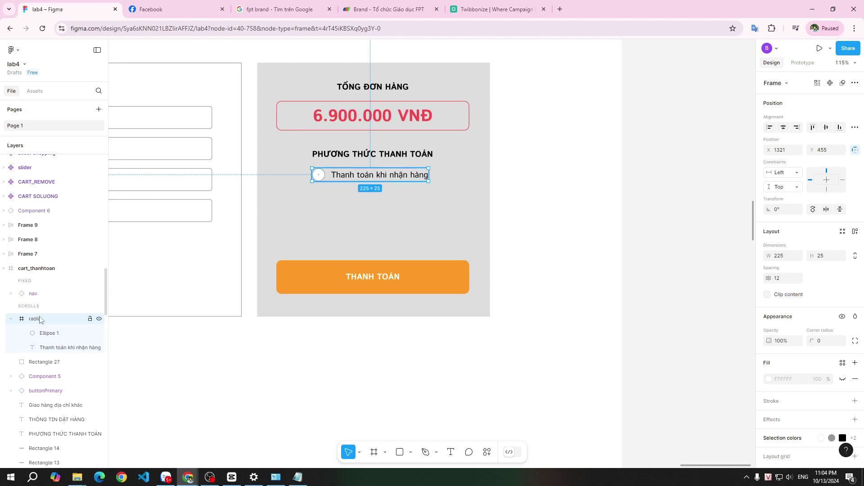
{"action": "left_click", "coordinate": [58, 346]}
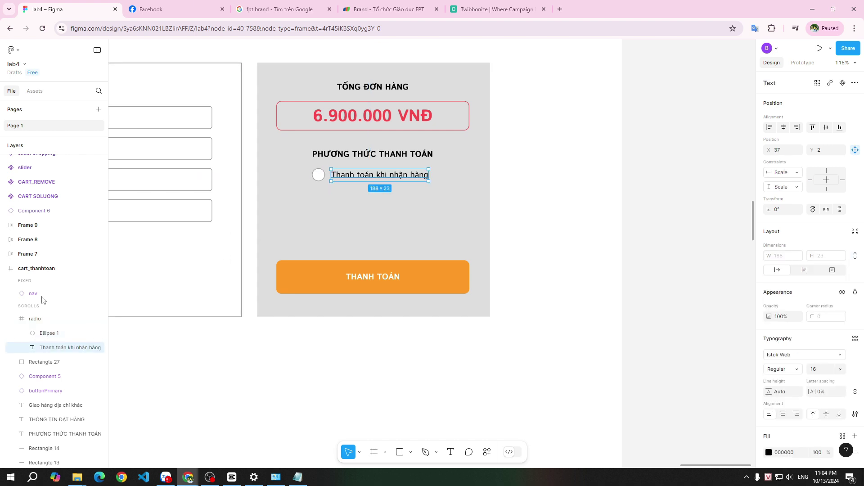
{"action": "left_click", "coordinate": [35, 318]}
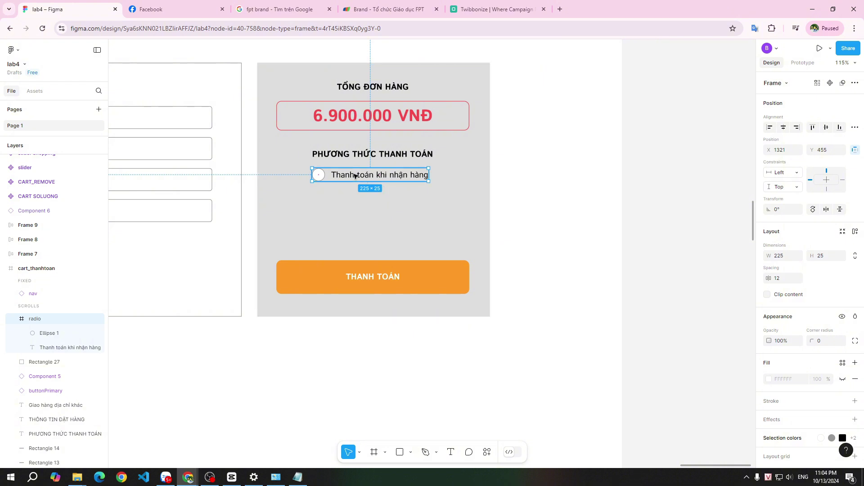
Make the row a radio component with a second variant, moved outside the checkout frame
{"action": "right_click", "coordinate": [355, 175]}
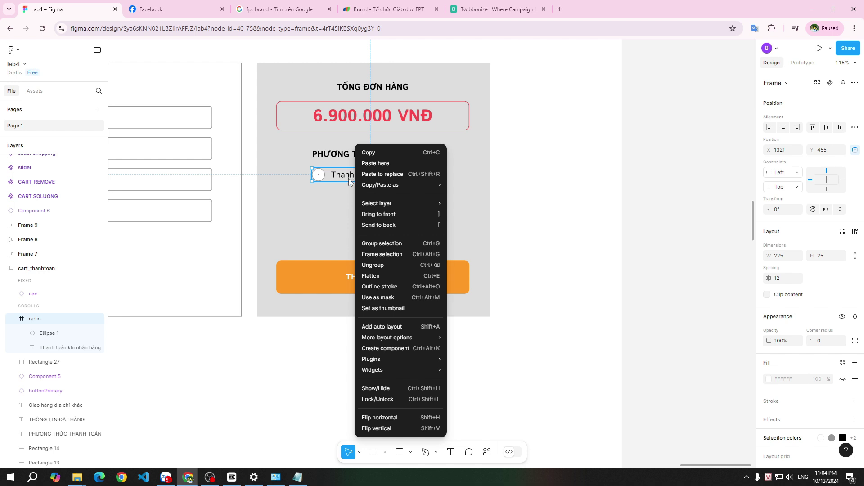
{"action": "left_click", "coordinate": [387, 348]}
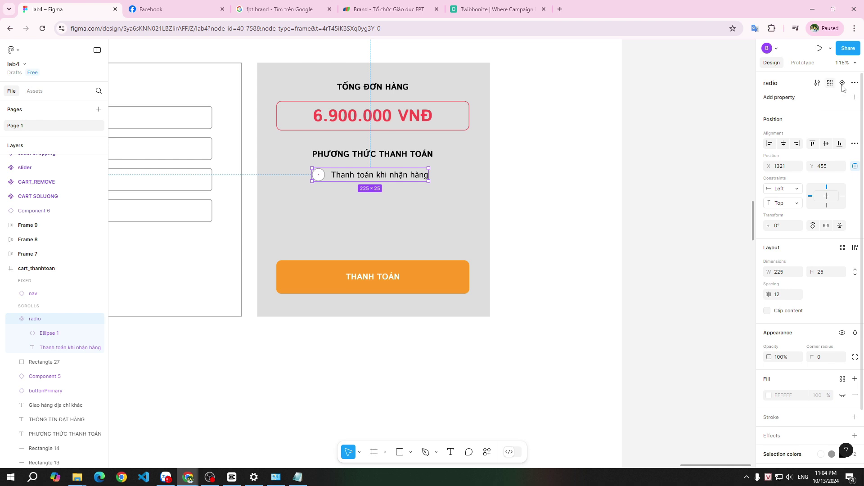
{"action": "left_click", "coordinate": [842, 83]}
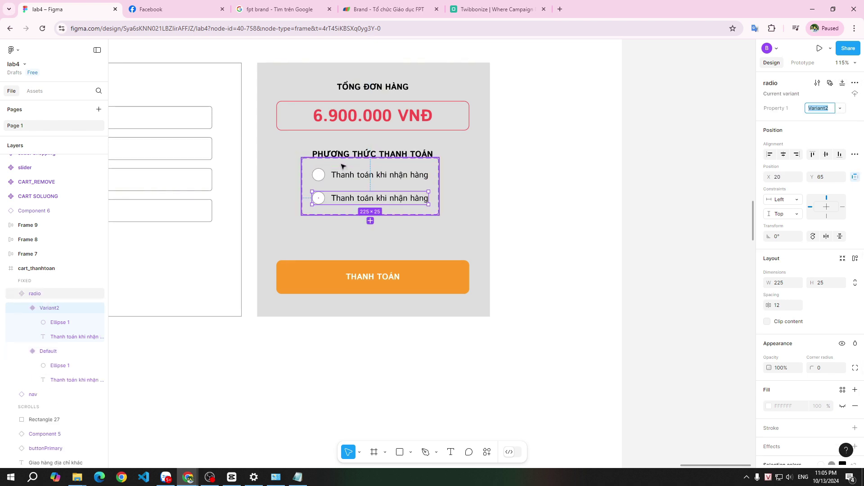
{"action": "left_click_drag", "start_coordinate": [344, 171], "coordinate": [688, 185]}
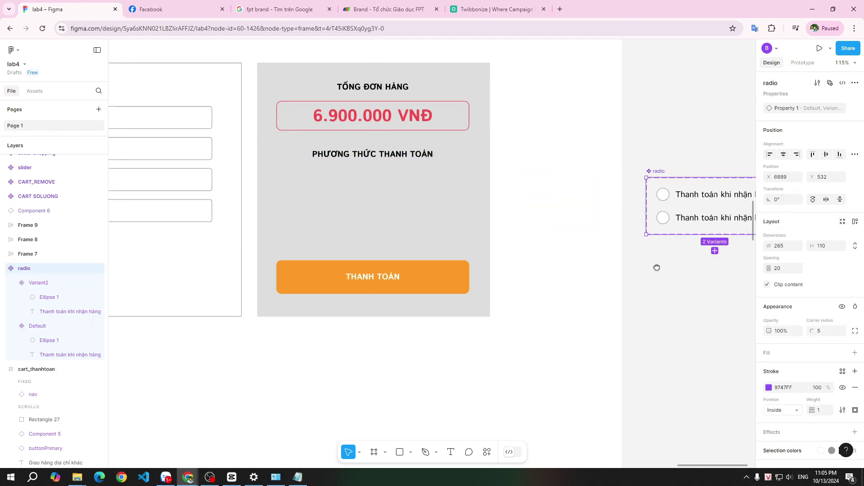
{"action": "left_click_drag", "start_coordinate": [656, 266], "coordinate": [374, 330]}
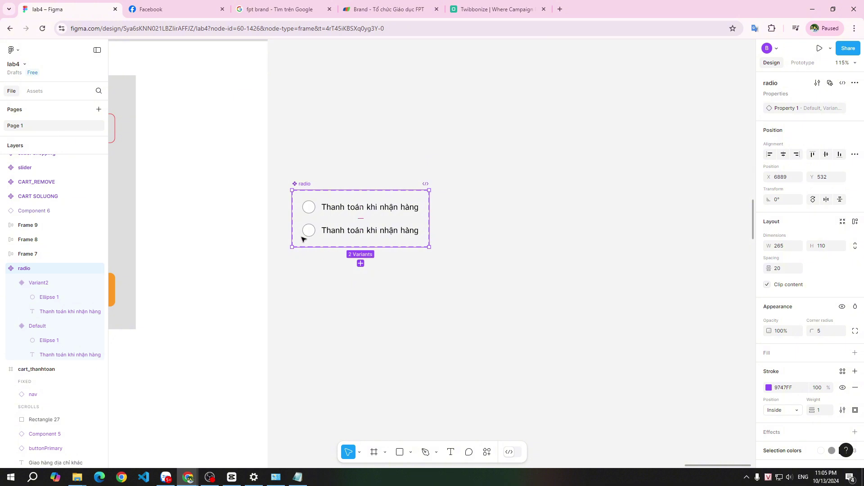
{"action": "scroll", "coordinate": [303, 240], "scroll_direction": "up", "scroll_amount": 3, "text": "ctrl"}
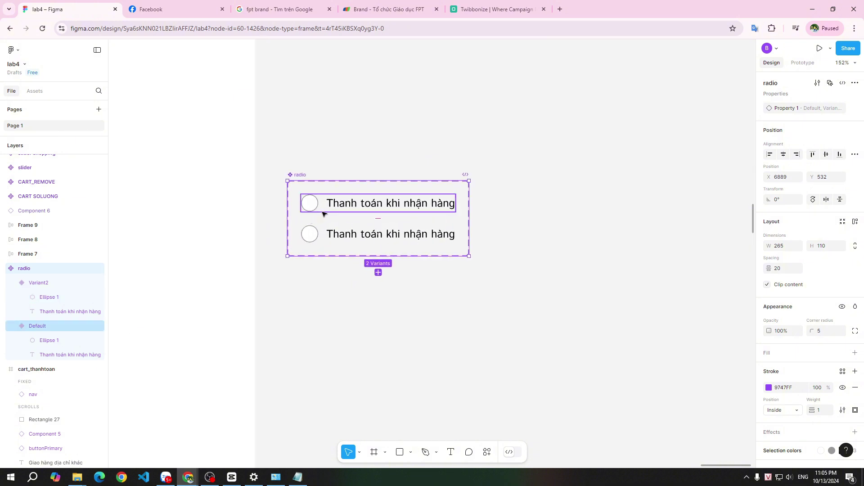
{"action": "left_click", "coordinate": [315, 237]}
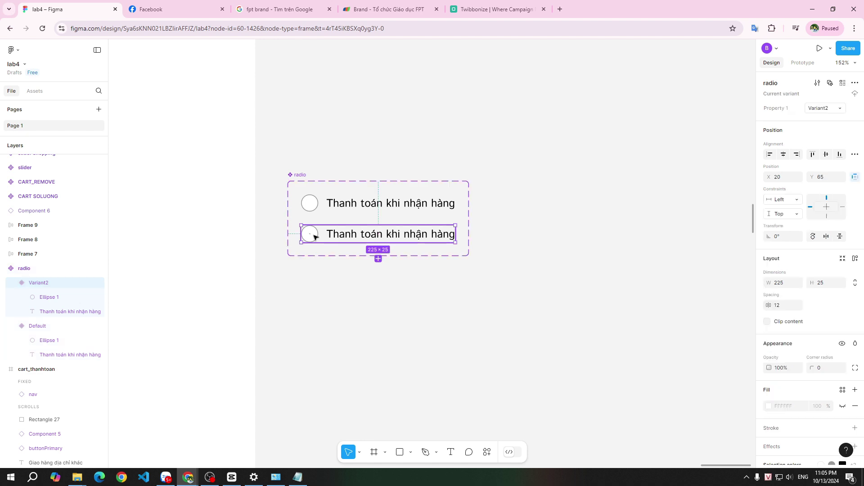
Draw a 17×17 circle centred inside Variant2's ring
{"action": "left_click", "coordinate": [315, 238]}
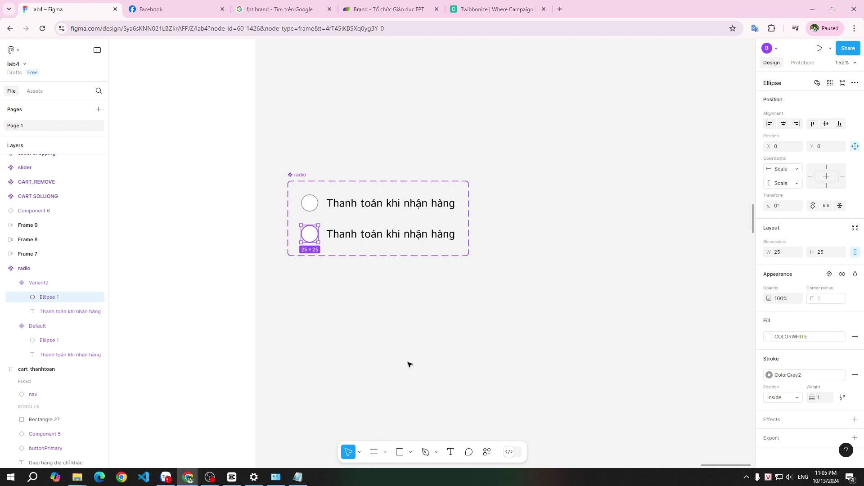
{"action": "left_click", "coordinate": [411, 451]}
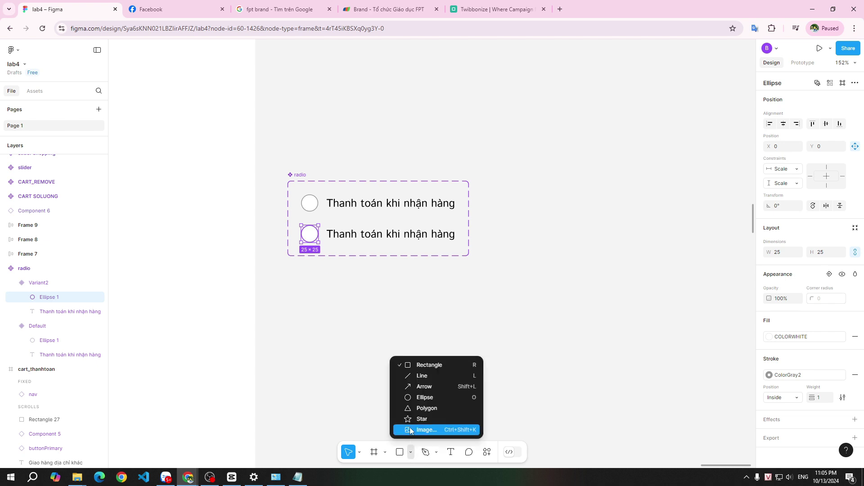
{"action": "left_click", "coordinate": [425, 398]}
{"action": "scroll", "coordinate": [305, 247], "scroll_direction": "up", "scroll_amount": 2, "text": "ctrl"}
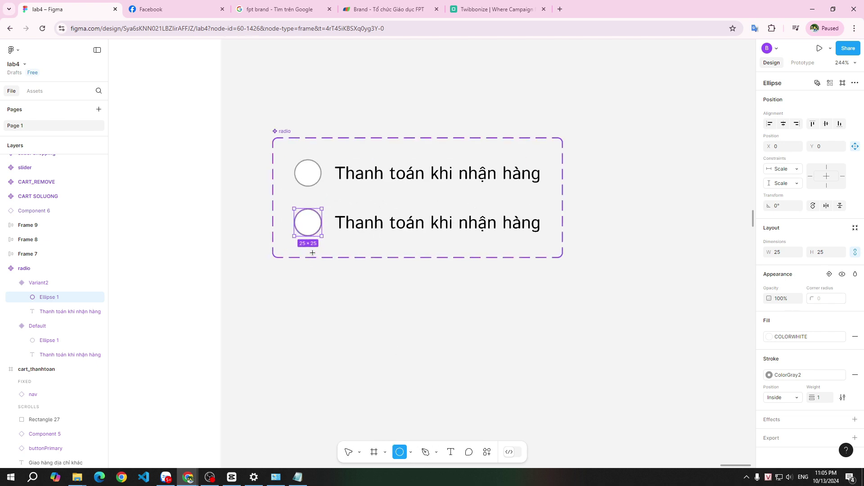
{"action": "scroll", "coordinate": [310, 247], "scroll_direction": "up", "scroll_amount": 5, "text": "ctrl"}
{"action": "scroll", "coordinate": [310, 250], "scroll_direction": "up", "scroll_amount": 2, "text": "ctrl"}
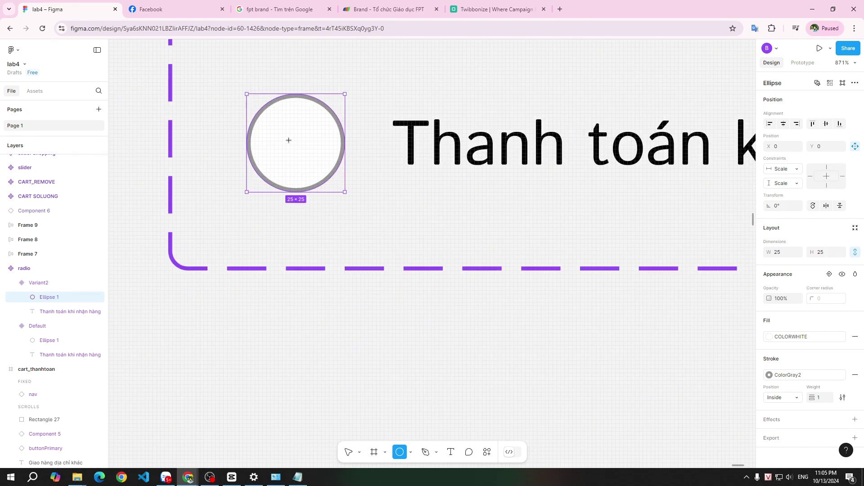
{"action": "left_click_drag", "start_coordinate": [274, 109], "coordinate": [319, 172]}
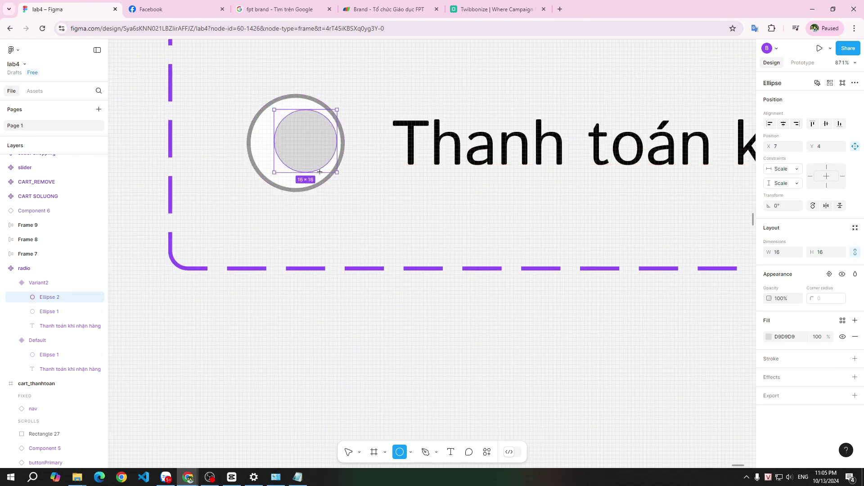
{"action": "left_click_drag", "start_coordinate": [321, 175], "coordinate": [309, 145]}
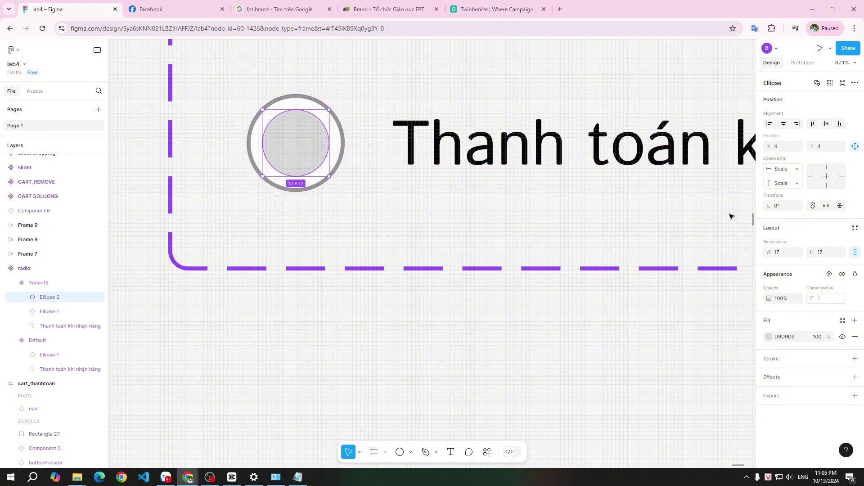
Fill the inner circle with the black colour style
{"action": "left_click", "coordinate": [770, 337]}
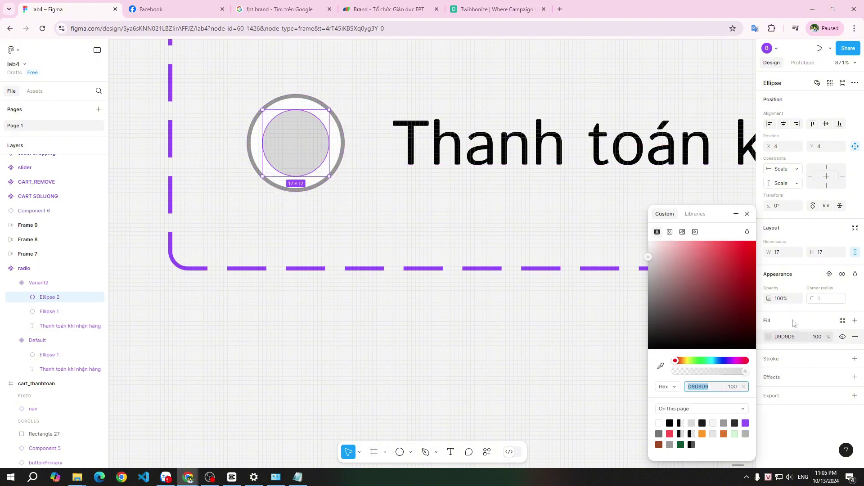
{"action": "left_click", "coordinate": [843, 320]}
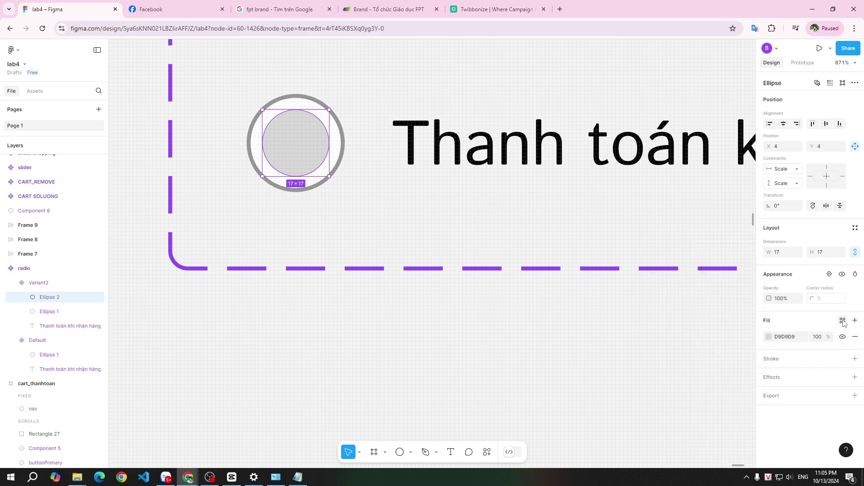
{"action": "left_click", "coordinate": [843, 320]}
{"action": "left_click", "coordinate": [691, 335]}
{"action": "left_click", "coordinate": [534, 299]}
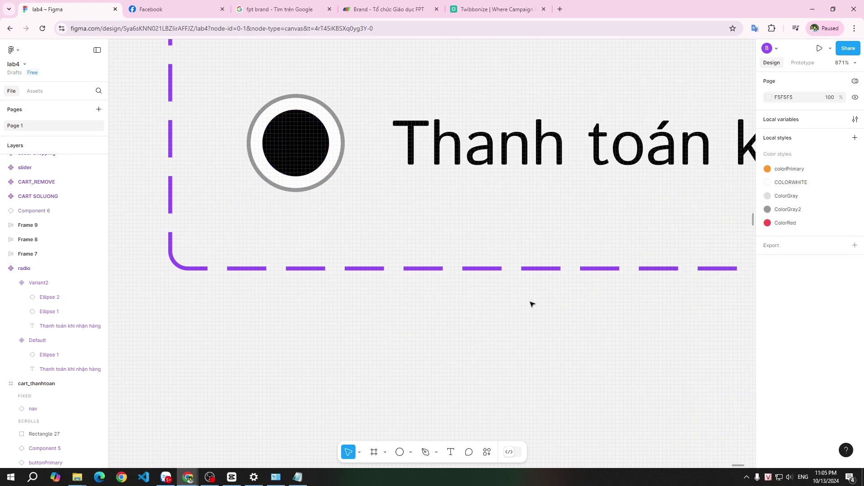
{"action": "scroll", "coordinate": [489, 218], "scroll_direction": "down", "scroll_amount": 3}
{"action": "scroll", "coordinate": [489, 219], "scroll_direction": "down", "scroll_amount": 5}
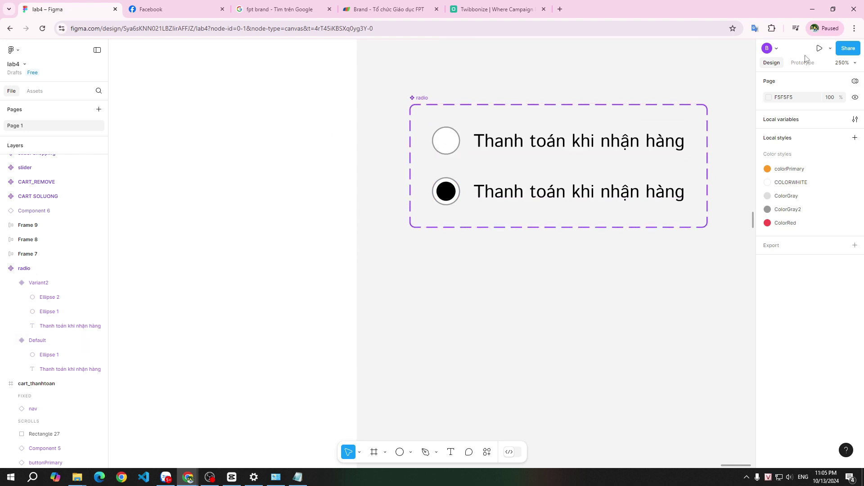
Zoom out from 250% to 94% and pan until the whole checkout frame is visible
{"action": "left_click", "coordinate": [797, 65]}
{"action": "left_click", "coordinate": [566, 151]}
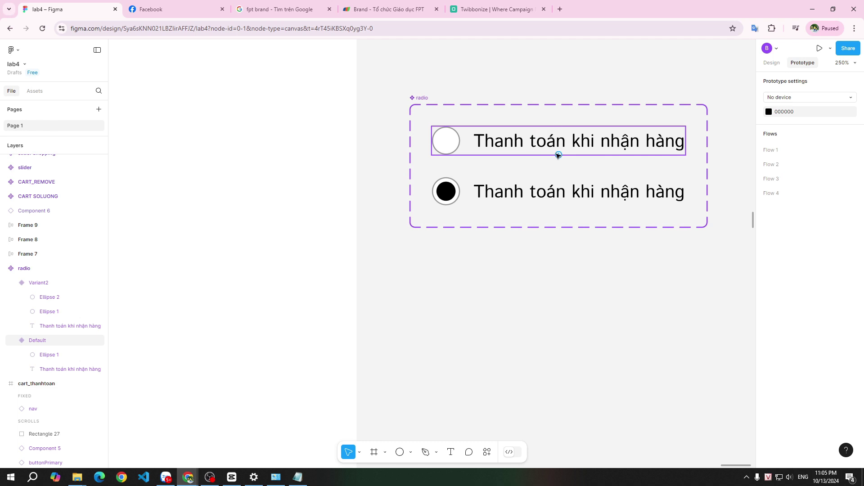
{"action": "left_click", "coordinate": [456, 88]}
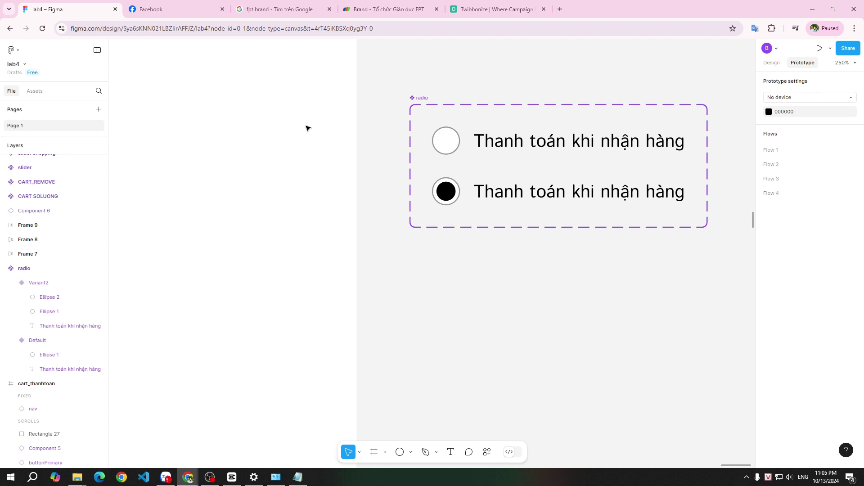
{"action": "scroll", "coordinate": [273, 153], "scroll_direction": "down", "scroll_amount": 3}
{"action": "scroll", "coordinate": [228, 162], "scroll_direction": "down", "scroll_amount": 3}
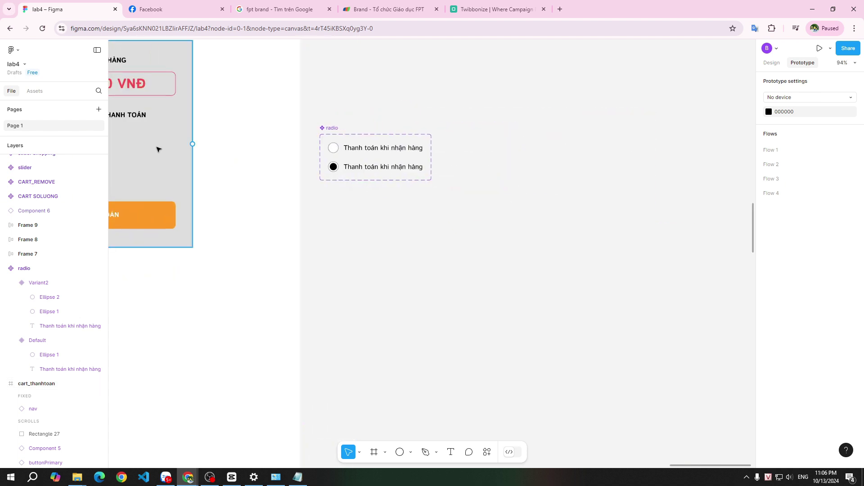
{"action": "mouse_move", "coordinate": [192, 144]}
{"action": "left_mouse_down"}
{"action": "mouse_move", "coordinate": [300, 143]}
{"action": "mouse_move", "coordinate": [315, 188]}
{"action": "mouse_move", "coordinate": [288, 189]}
{"action": "left_mouse_up"}
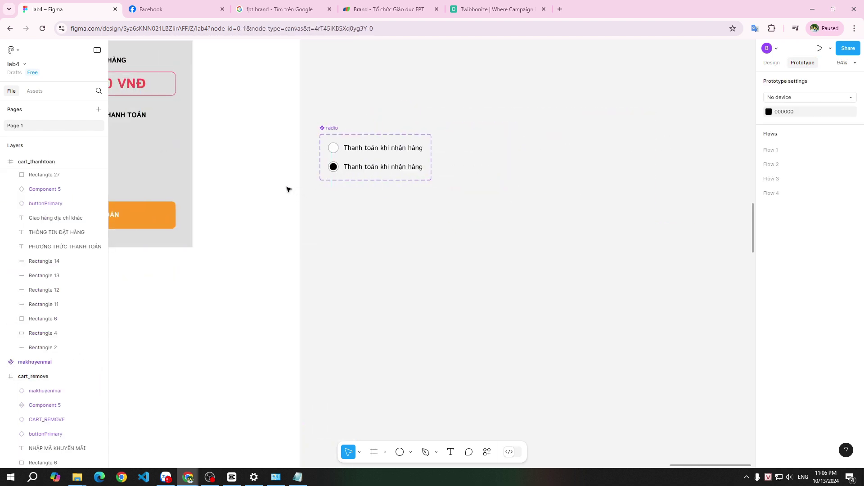
{"action": "left_click_drag", "start_coordinate": [348, 218], "coordinate": [578, 248]}
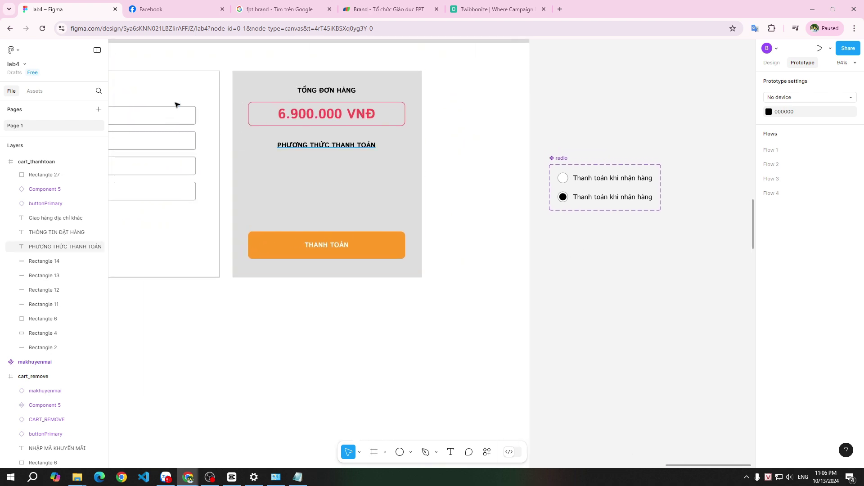
Place the radio component under PHƯƠNG THỨC THANH TOÁN and duplicate it twice, 12 px apart
{"action": "left_click", "coordinate": [35, 91]}
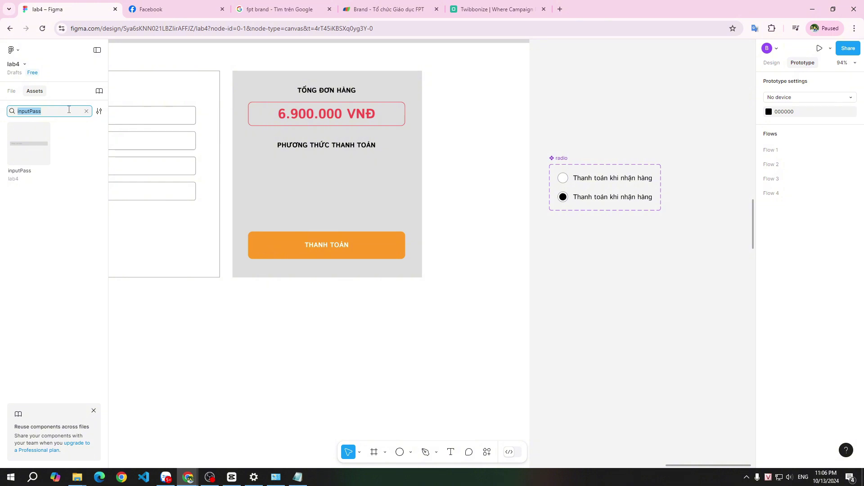
{"action": "type", "text": "radio"}
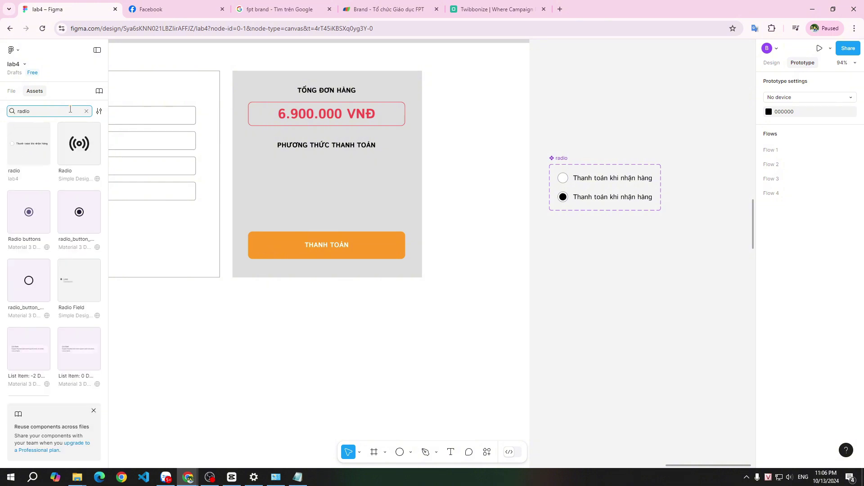
{"action": "mouse_move", "coordinate": [28, 149]}
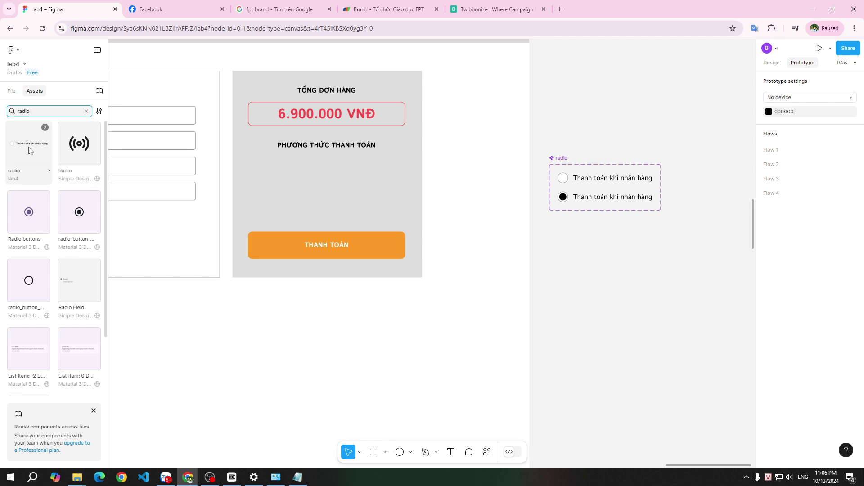
{"action": "mouse_move", "coordinate": [28, 144]}
{"action": "left_mouse_down"}
{"action": "mouse_move", "coordinate": [305, 162]}
{"action": "mouse_move", "coordinate": [293, 163]}
{"action": "left_mouse_up"}
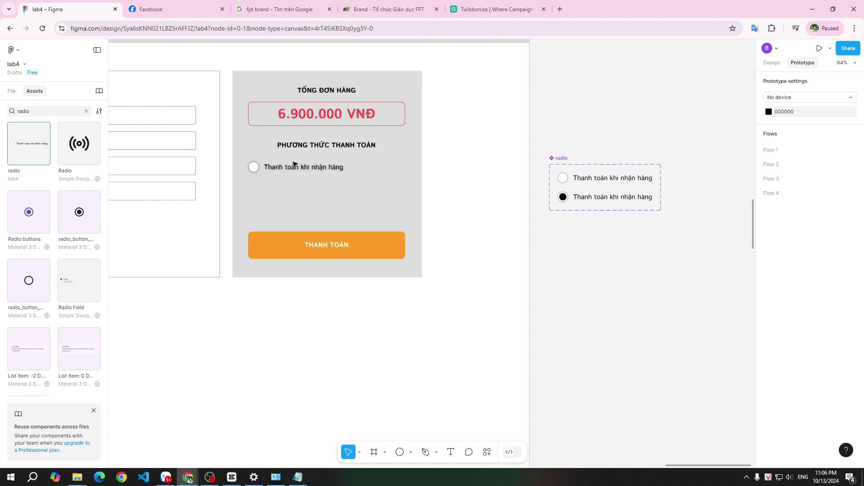
{"action": "left_click", "coordinate": [291, 163]}
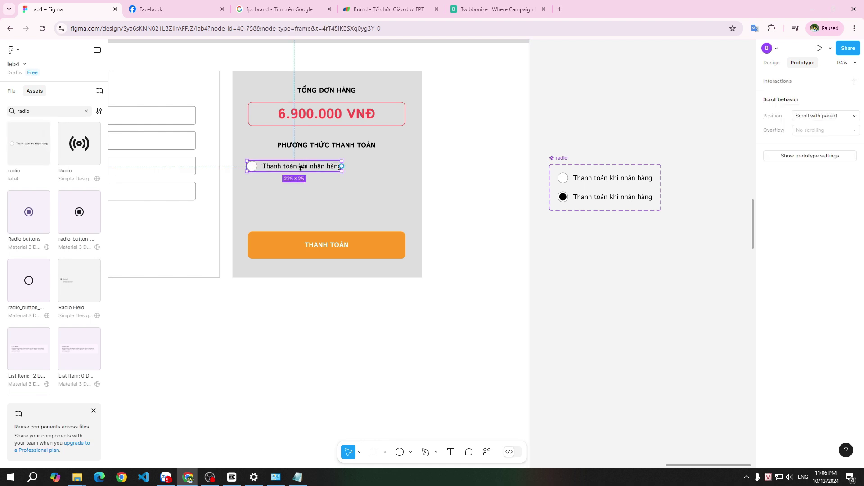
{"action": "left_click_drag", "start_coordinate": [289, 168], "coordinate": [288, 184]}
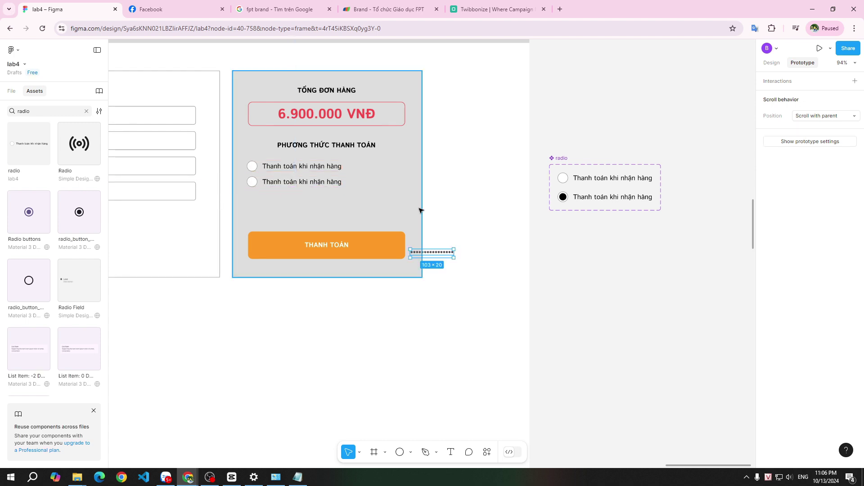
{"action": "left_click_drag", "start_coordinate": [275, 186], "coordinate": [276, 202]}
{"action": "left_click", "coordinate": [376, 200]}
{"action": "scroll", "coordinate": [296, 182], "scroll_direction": "up", "scroll_amount": 3}
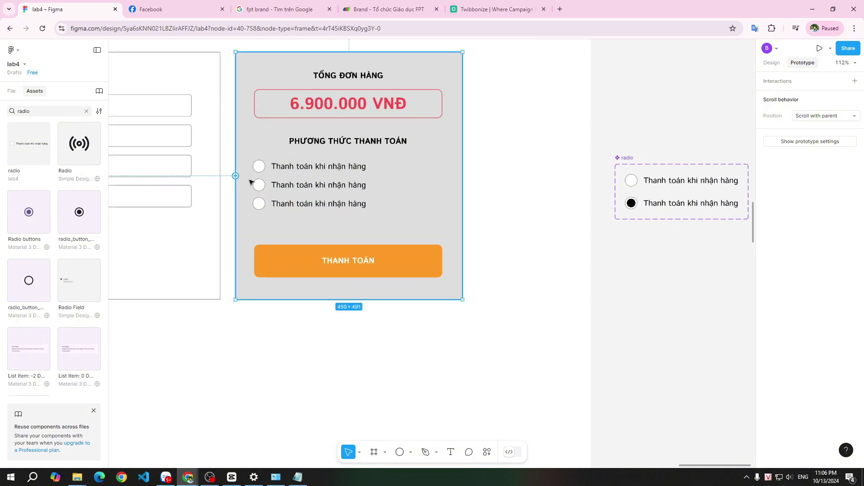
{"action": "scroll", "coordinate": [297, 180], "scroll_direction": "up", "scroll_amount": 2}
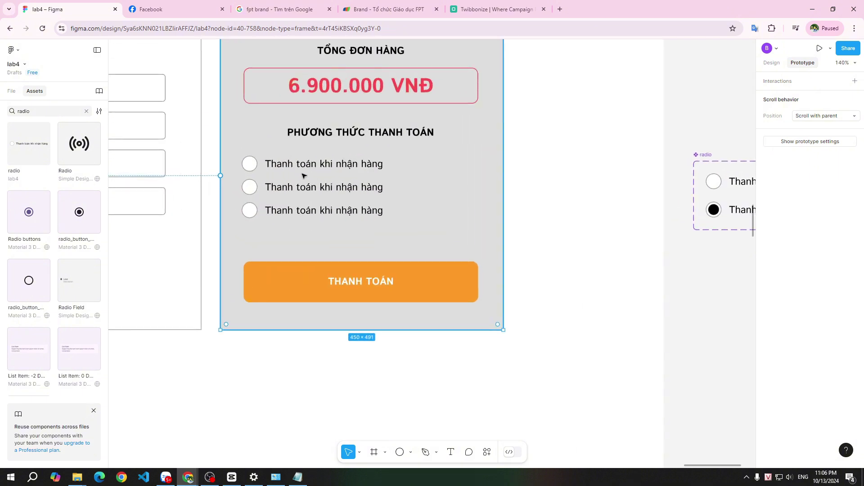
{"action": "left_click", "coordinate": [771, 64]}
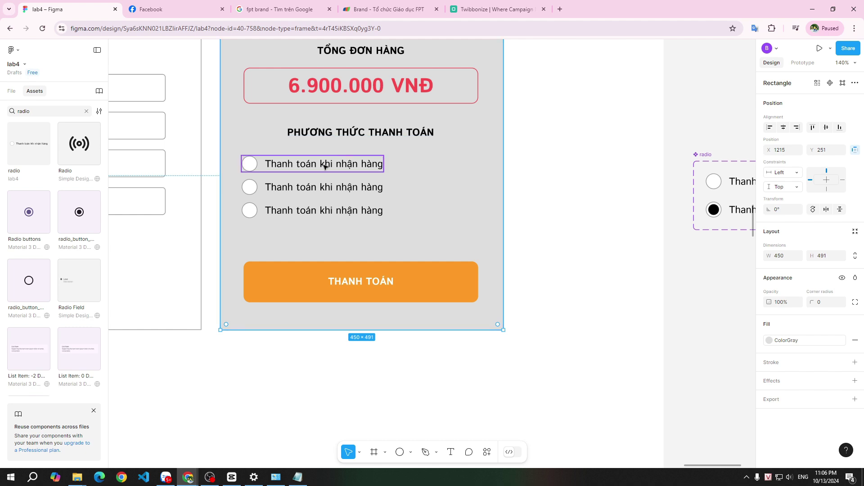
Switch the first radio instance's Property 1 from Default to Variant2
{"action": "left_click", "coordinate": [283, 167]}
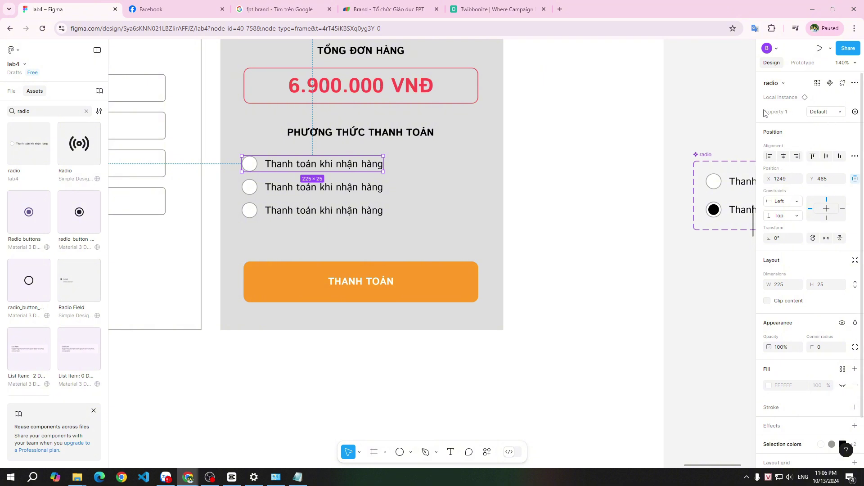
{"action": "left_click", "coordinate": [824, 113]}
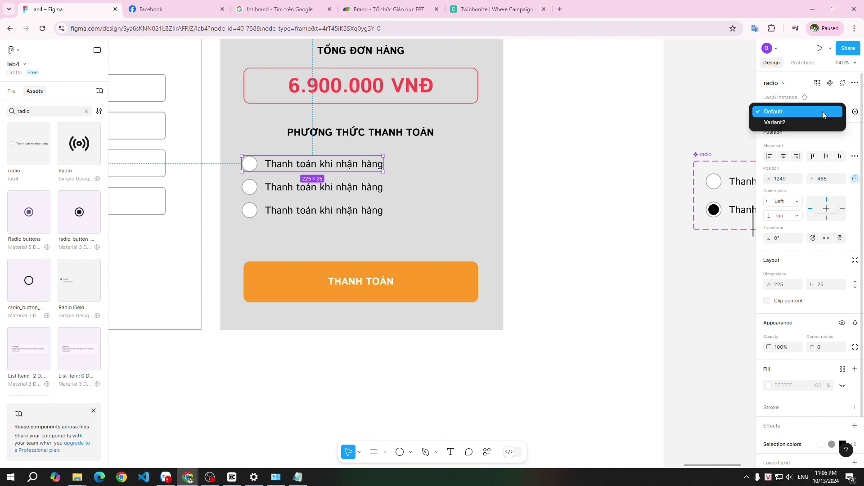
{"action": "left_click", "coordinate": [782, 122]}
{"action": "left_click", "coordinate": [547, 187]}
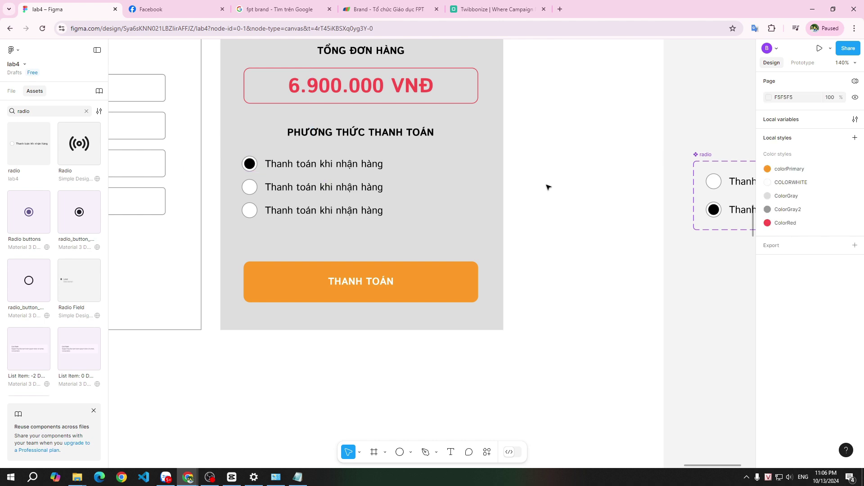
{"action": "left_click", "coordinate": [332, 163]}
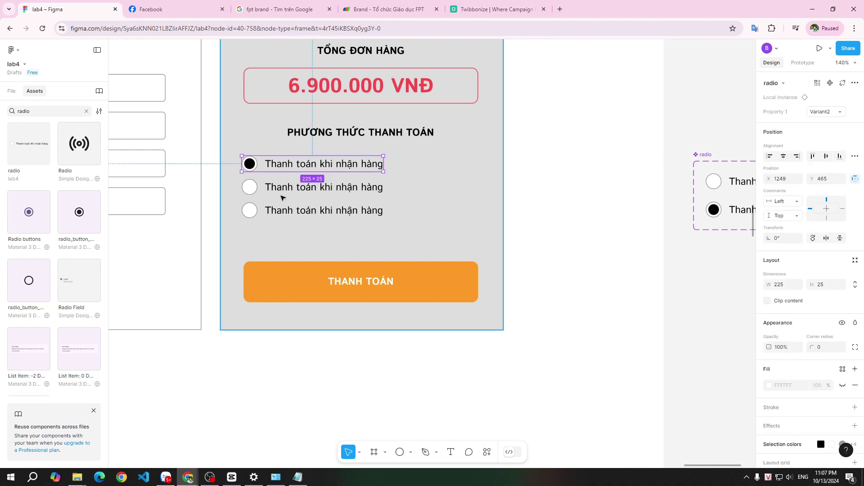
Retype the second option's label as 'Thanh toán qua ví momo'
{"action": "double_click", "coordinate": [282, 190]}
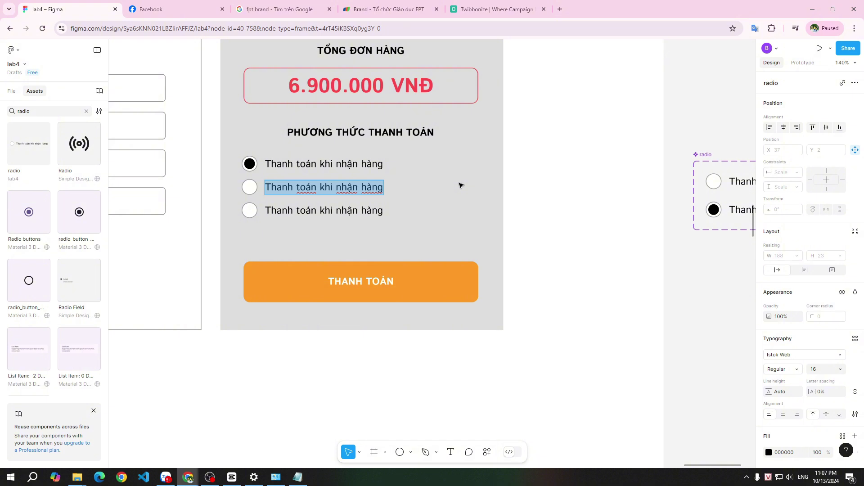
{"action": "type", "text": "Thuan"}
{"action": "key", "text": "BackSpace"}
{"action": "key", "text": "BackSpace"}
{"action": "key", "text": "BackSpace"}
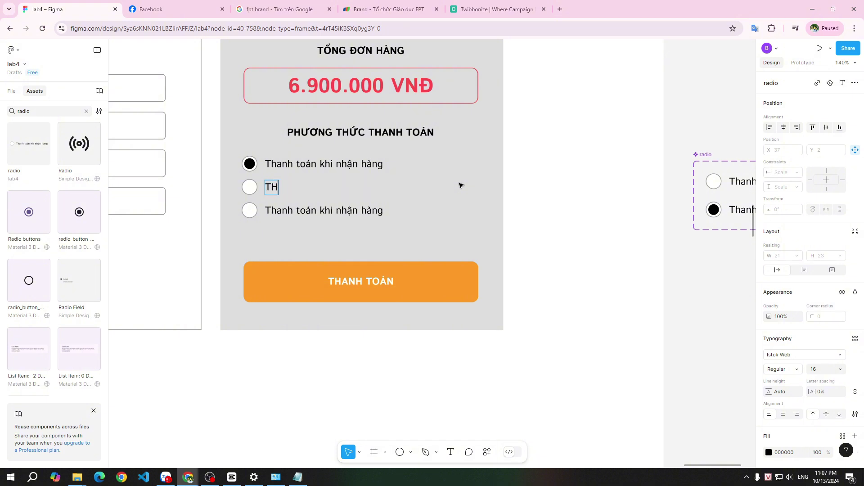
{"action": "key", "text": "BackSpace"}
{"action": "type", "text": "hanh tóa q"}
{"action": "type", "text": "ua vi"}
{"action": "key", "text": "BackSpace"}
{"action": "key", "text": "BackSpace"}
{"action": "key", "text": "BackSpace"}
{"action": "key", "text": "BackSpace"}
{"action": "type", "text": "oan"}
{"action": "type", "text": "s qa"}
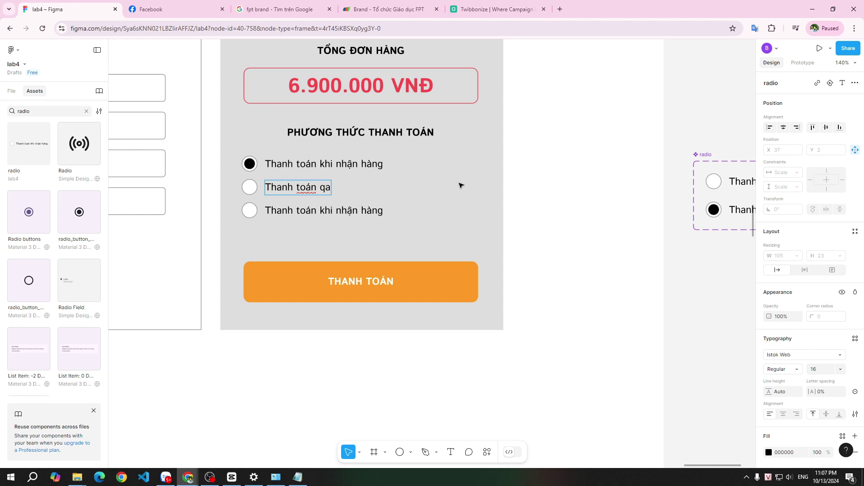
{"action": "key", "text": "BackSpace"}
{"action": "type", "text": "ua v"}
{"action": "type", "text": "s momo"}
Rename the third option 'Chuyển khoản ngân hàng' and select all three radio rows
{"action": "double_click", "coordinate": [369, 210]}
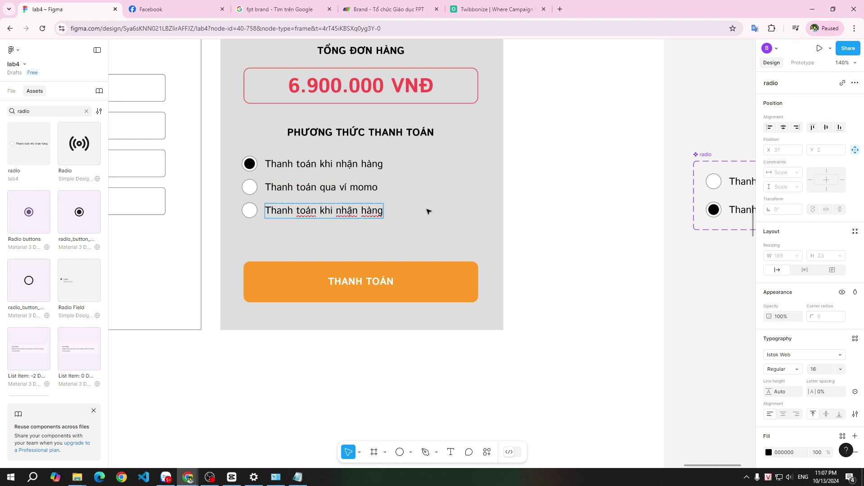
{"action": "key", "text": "ctrl+a"}
{"action": "type", "text": "Chuyeển k"}
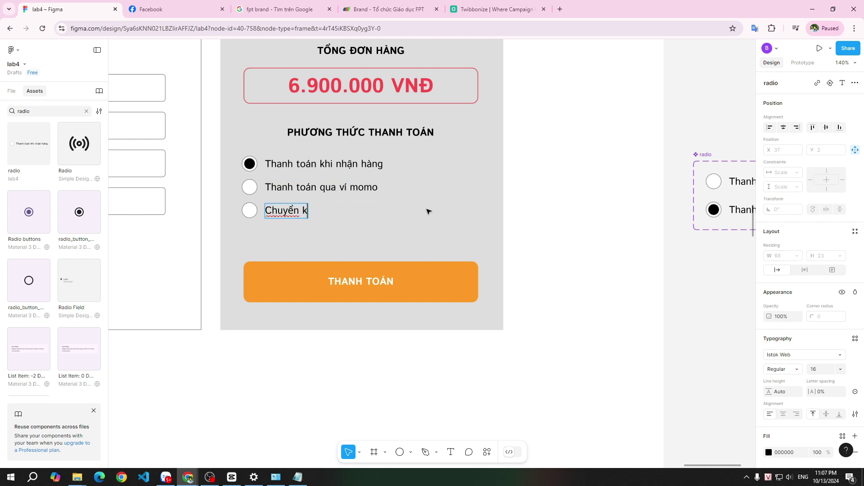
{"action": "type", "text": "hoaản ngân"}
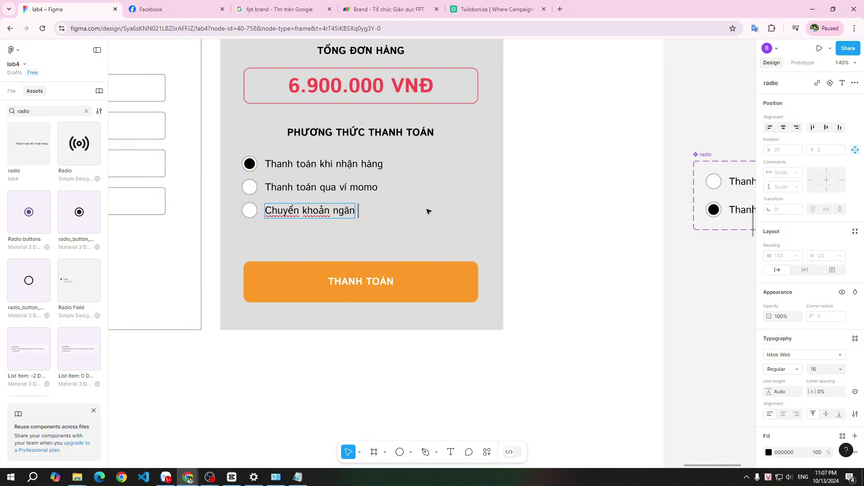
{"action": "type", "text": " hàng"}
{"action": "key", "text": "Escape"}
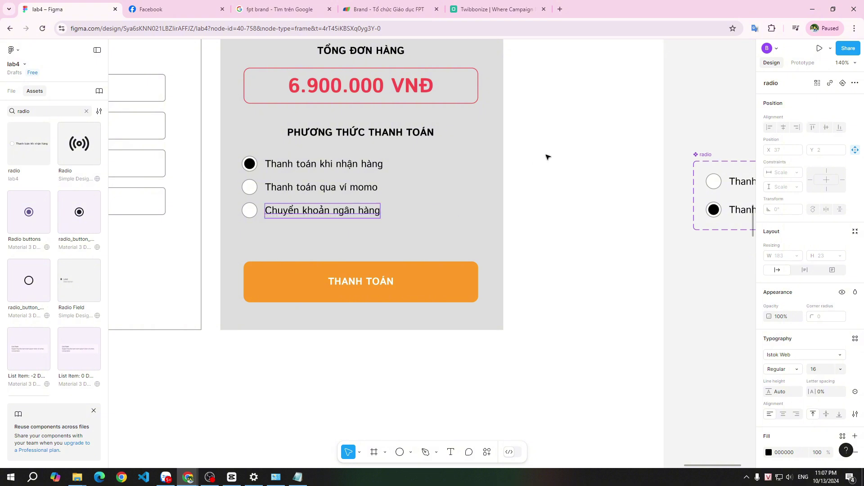
{"action": "left_click", "coordinate": [552, 149]}
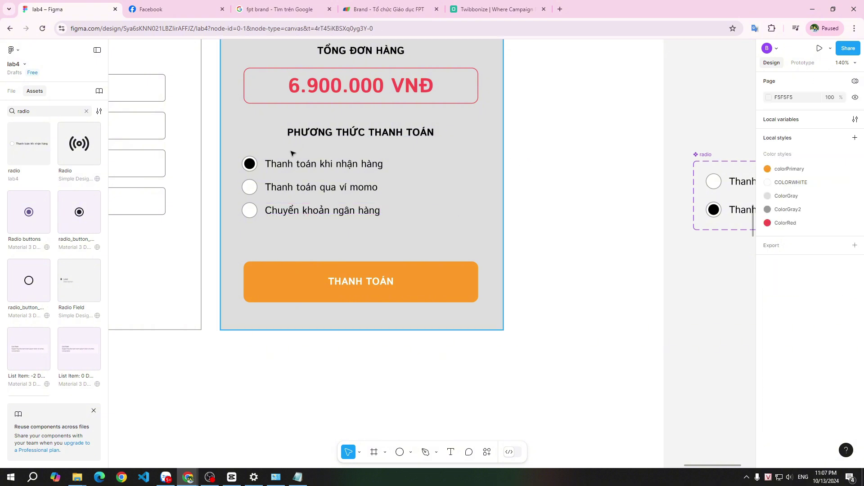
{"action": "left_click", "coordinate": [291, 164]}
{"action": "left_click", "coordinate": [288, 184], "text": "shift"}
{"action": "left_click", "coordinate": [288, 208], "text": "shift"}
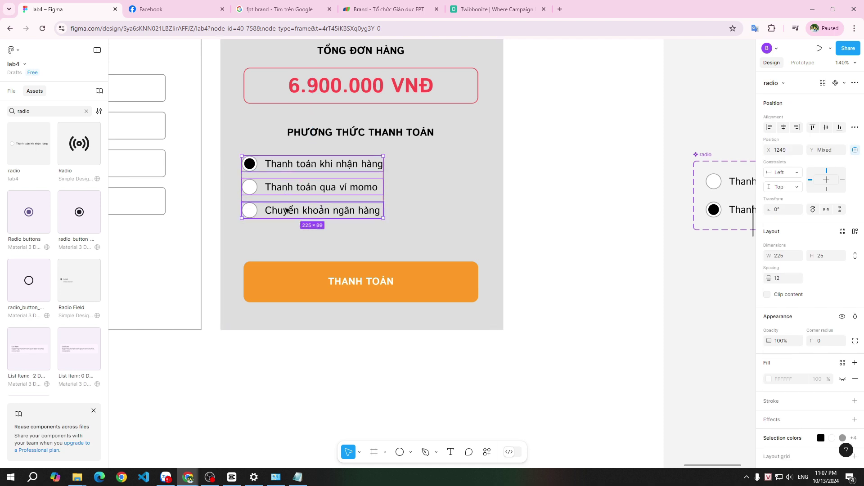
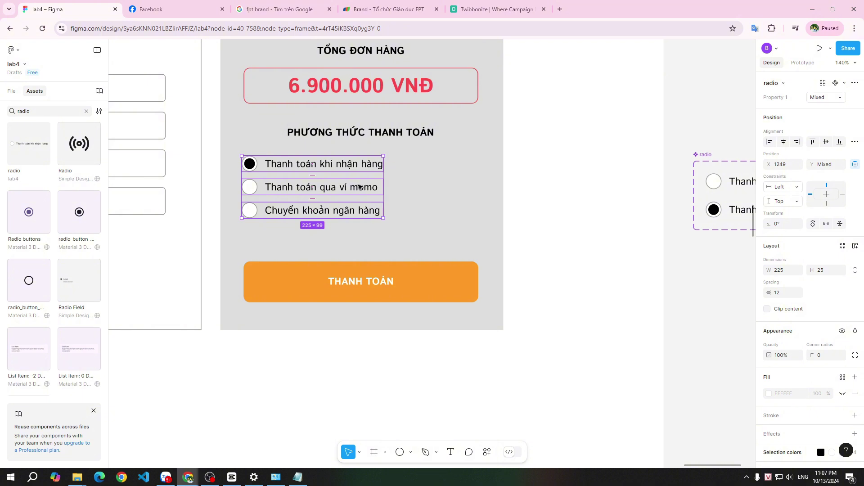
Turn the three-option radio group into a component and move it out of the payment frame
{"action": "right_click", "coordinate": [332, 163]}
{"action": "mouse_move", "coordinate": [364, 305]}
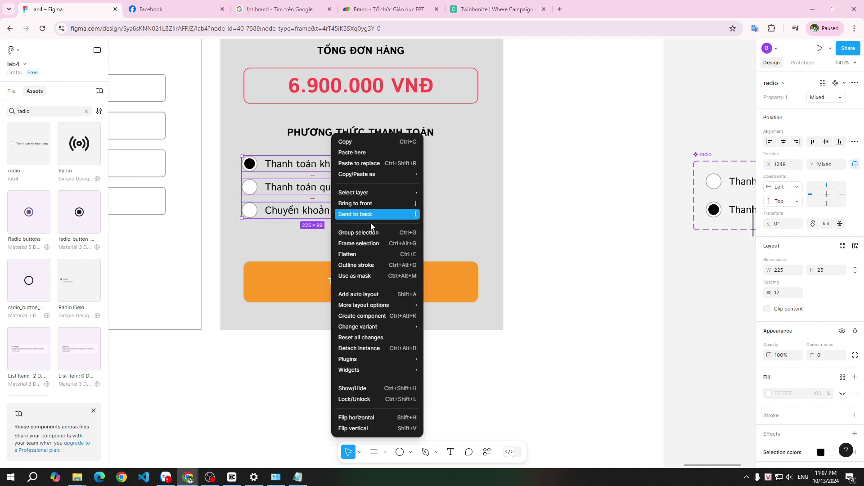
{"action": "left_click", "coordinate": [363, 315]}
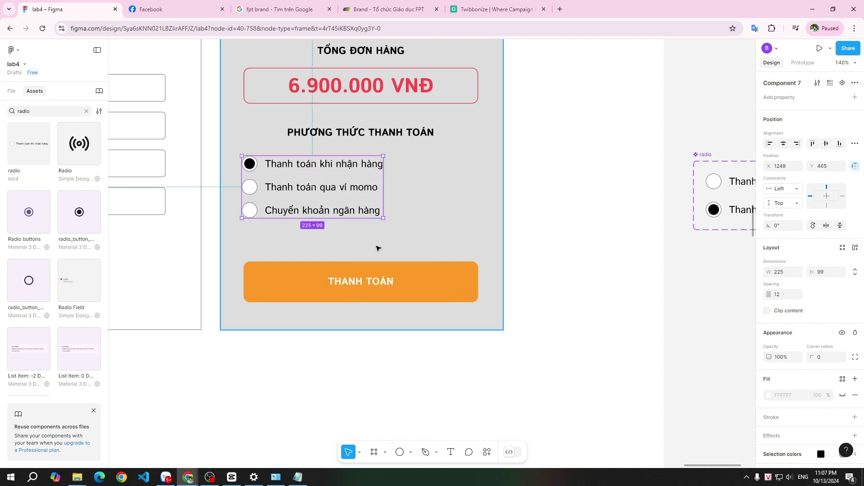
{"action": "scroll", "coordinate": [535, 221], "scroll_direction": "down", "scroll_amount": 5}
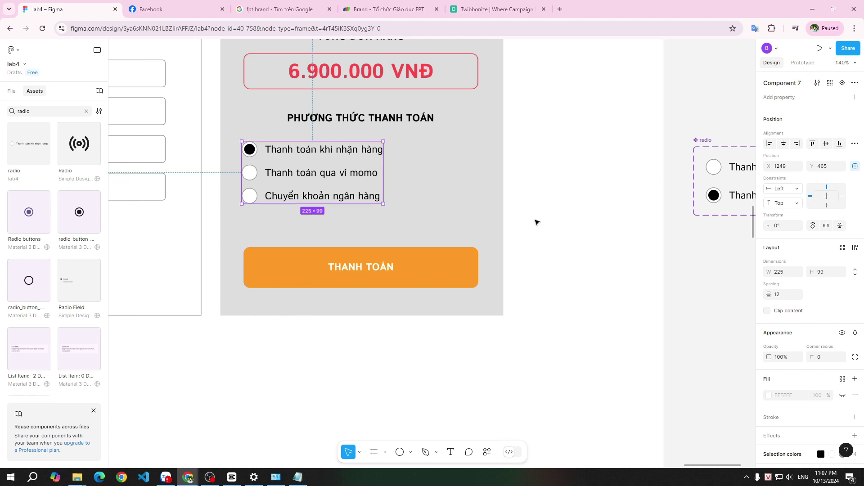
{"action": "left_click_drag", "start_coordinate": [398, 202], "coordinate": [717, 277]}
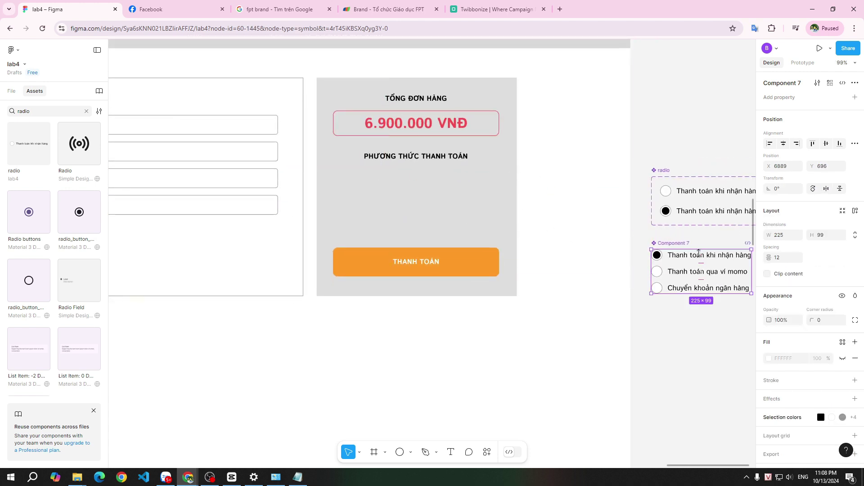
{"action": "scroll", "coordinate": [734, 273], "scroll_direction": "up", "scroll_amount": 3}
{"action": "scroll", "coordinate": [734, 273], "scroll_direction": "up", "scroll_amount": 3}
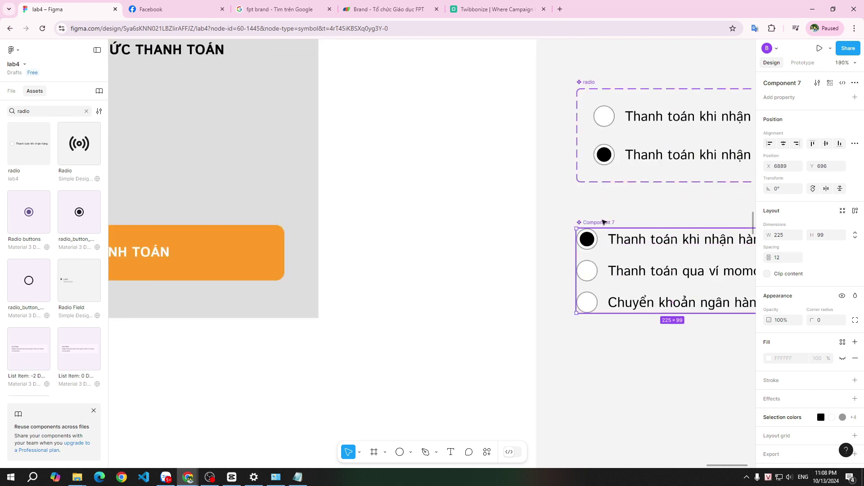
Rename the new component to 'radiolist'
{"action": "double_click", "coordinate": [603, 223]}
{"action": "type", "text": "r"}
{"action": "key", "text": "BackSpace"}
{"action": "key", "text": "BackSpace"}
{"action": "key", "text": "Return"}
{"action": "mouse_move", "coordinate": [647, 218]}
{"action": "left_mouse_down"}
{"action": "mouse_move", "coordinate": [488, 176]}
{"action": "mouse_move", "coordinate": [315, 160]}
{"action": "left_mouse_up"}
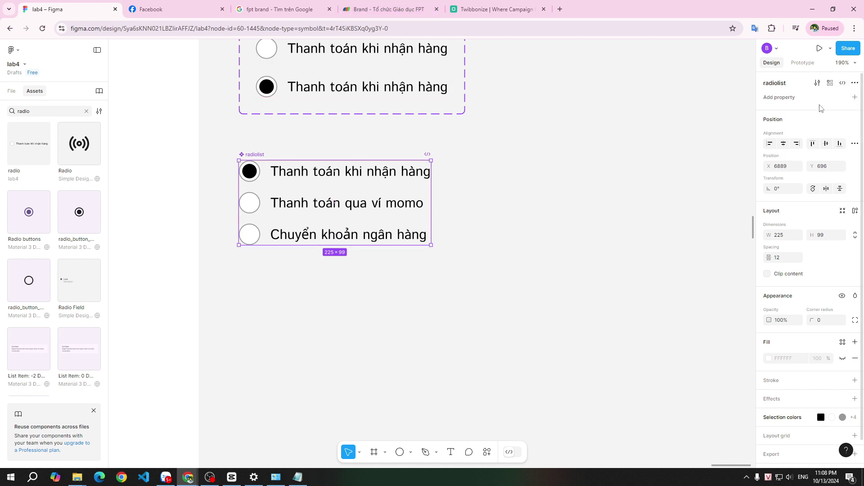
Add a Variant property to radiolist, giving it a Default variant
{"action": "left_click", "coordinate": [855, 97]}
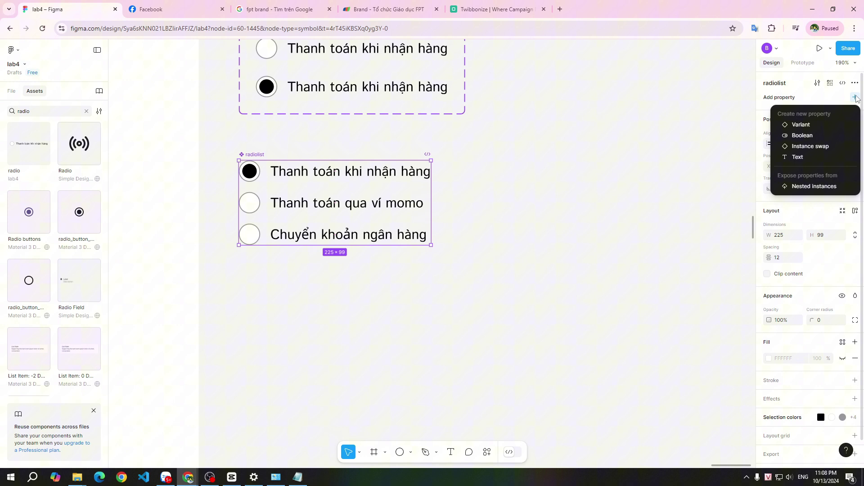
{"action": "left_click", "coordinate": [806, 125]}
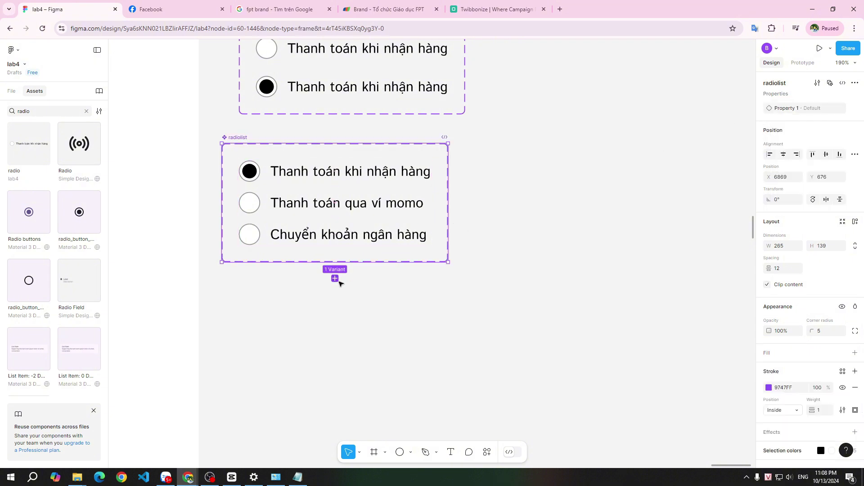
{"action": "left_click", "coordinate": [336, 227]}
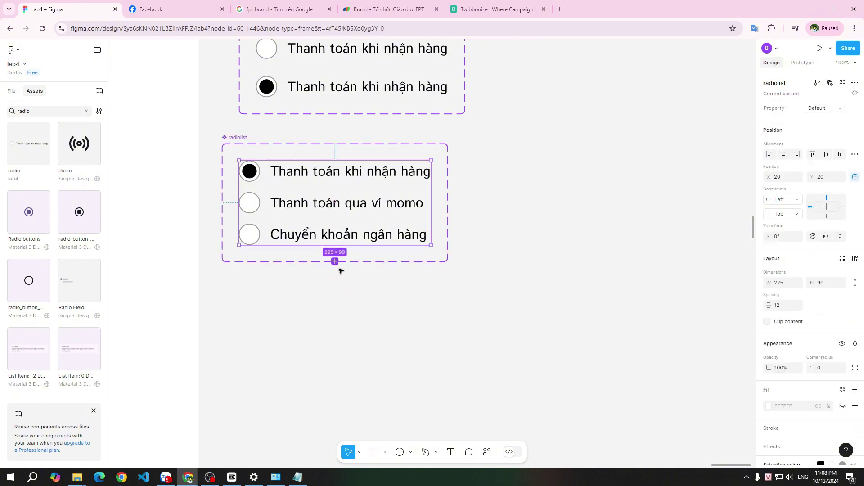
{"action": "left_click", "coordinate": [335, 262]}
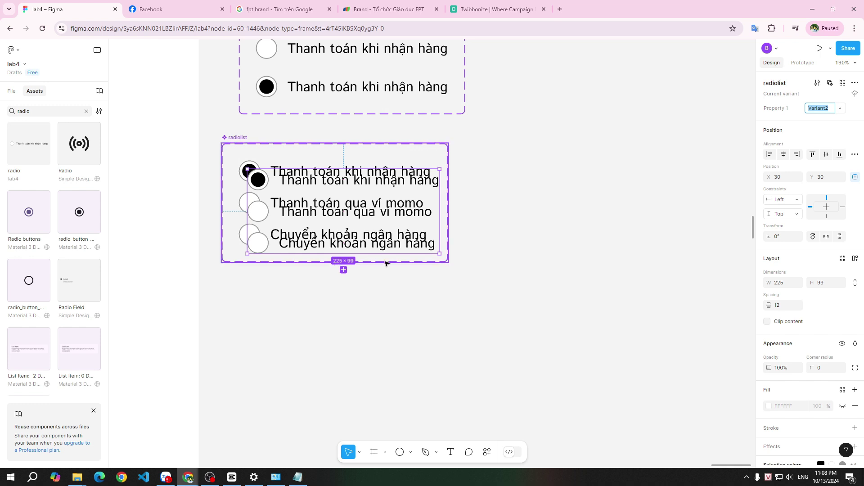
Add Variant2 and Variant3 stacked below the Default variant
{"action": "left_click", "coordinate": [242, 139]}
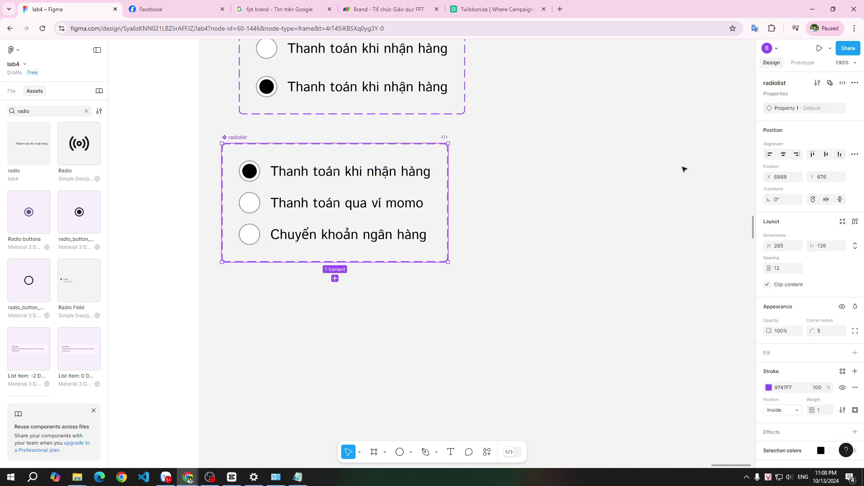
{"action": "left_click", "coordinate": [335, 279]}
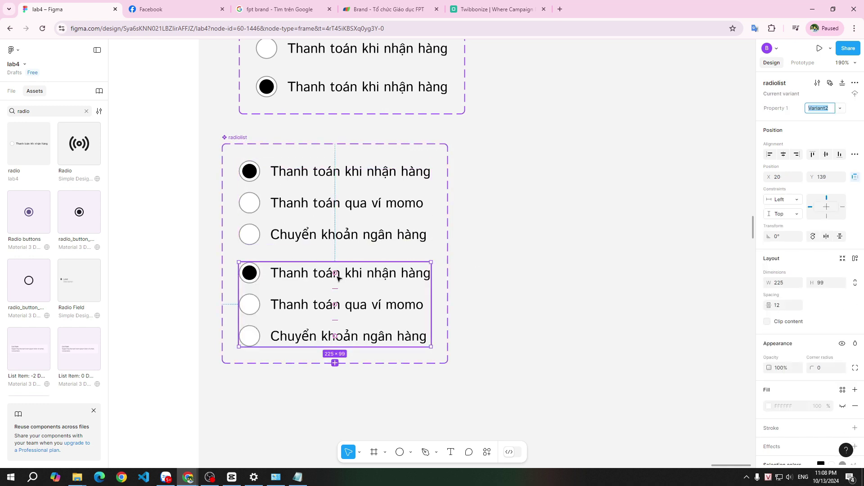
{"action": "left_click", "coordinate": [335, 363]}
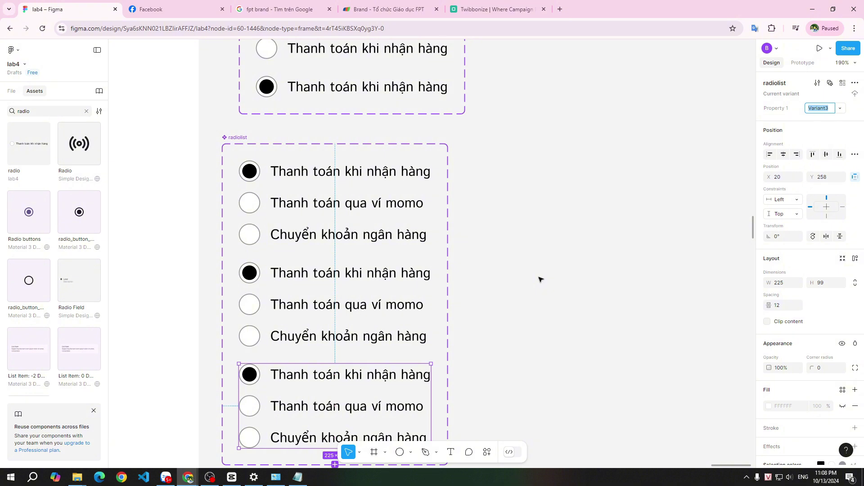
{"action": "left_click", "coordinate": [802, 63]}
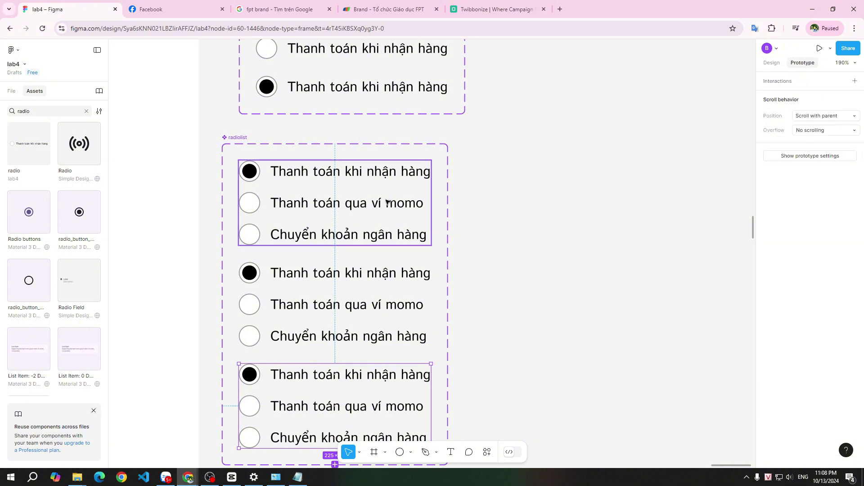
Link clicks Default→Variant2, Variant2→Variant3 and Variant3→Default with Change to, Smart animate
{"action": "left_click", "coordinate": [327, 241]}
{"action": "mouse_move", "coordinate": [335, 202]}
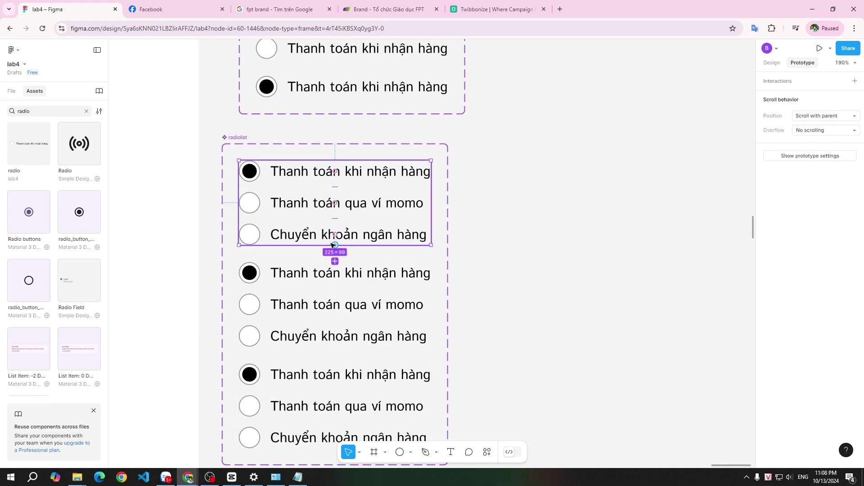
{"action": "left_click_drag", "start_coordinate": [335, 245], "coordinate": [338, 275]}
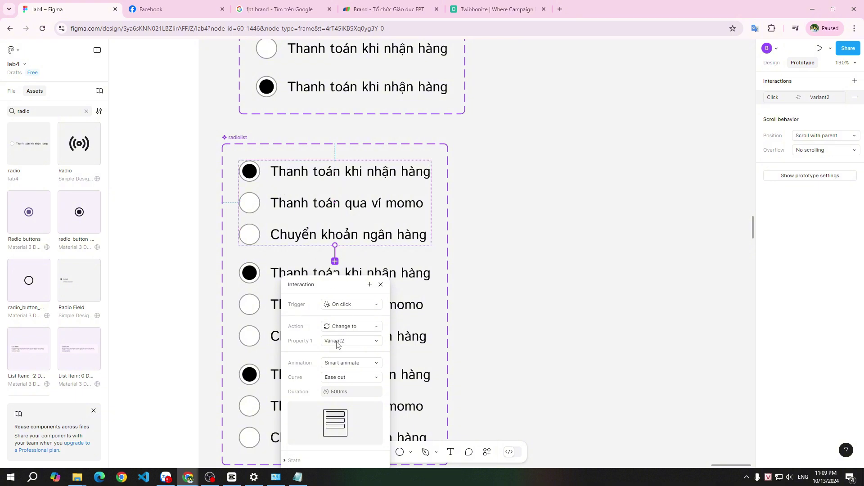
{"action": "left_click", "coordinate": [263, 326]}
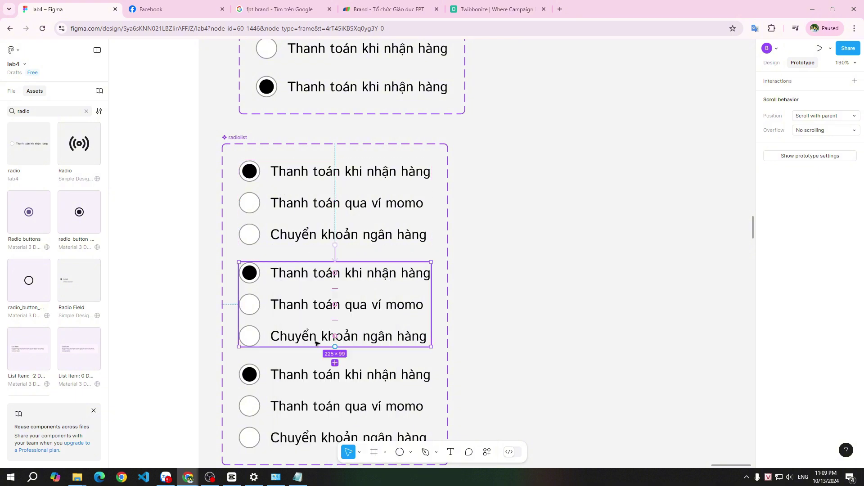
{"action": "left_click_drag", "start_coordinate": [335, 349], "coordinate": [338, 380]}
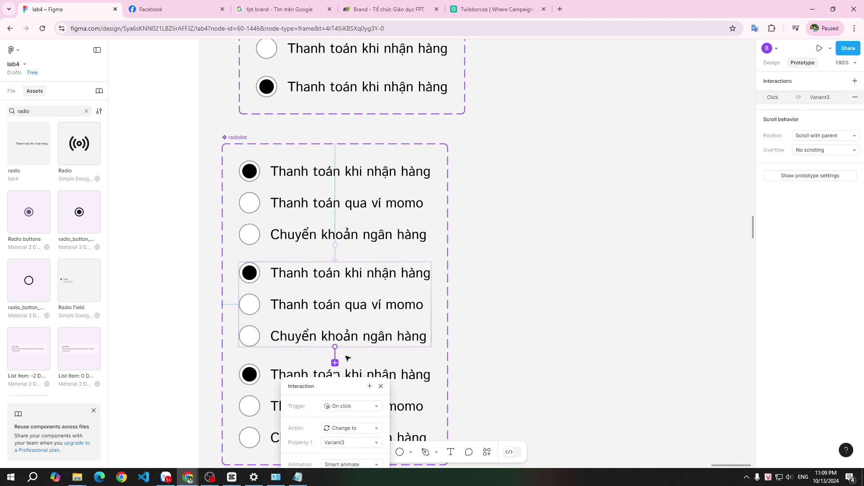
{"action": "scroll", "coordinate": [353, 414], "scroll_direction": "down", "scroll_amount": 1}
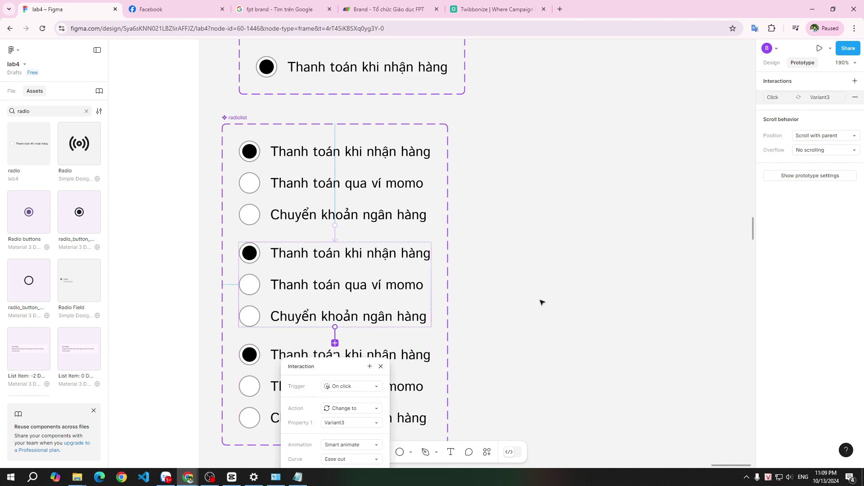
{"action": "scroll", "coordinate": [541, 302], "scroll_direction": "down", "scroll_amount": 4}
{"action": "left_click", "coordinate": [423, 270]}
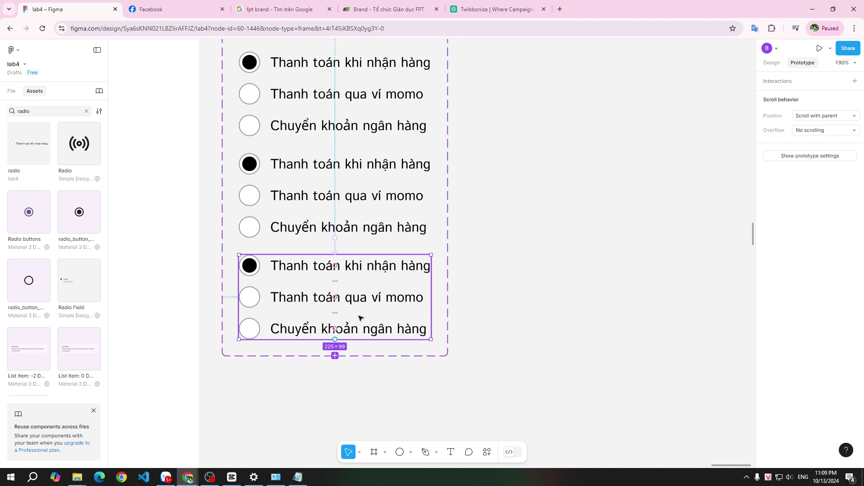
{"action": "left_click_drag", "start_coordinate": [335, 339], "coordinate": [331, 86]}
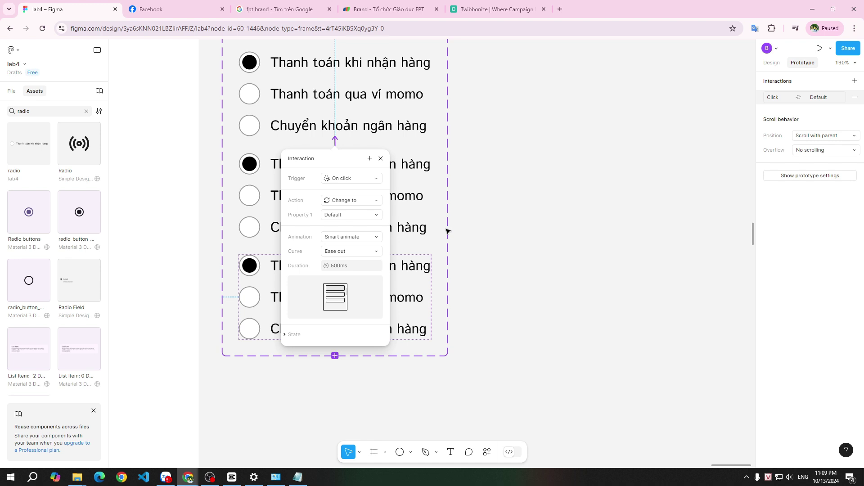
{"action": "left_click", "coordinate": [255, 194]}
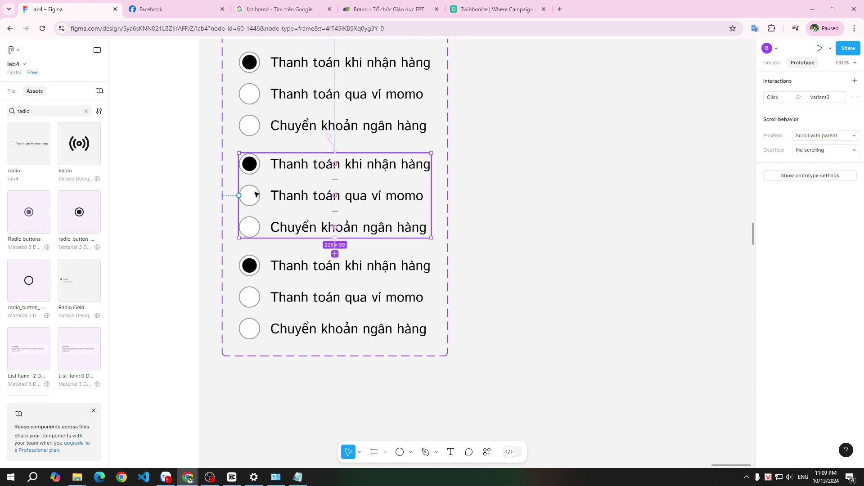
In Variant2, uncheck the first row and check 'Thanh toán qua ví momo'
{"action": "left_click", "coordinate": [253, 164]}
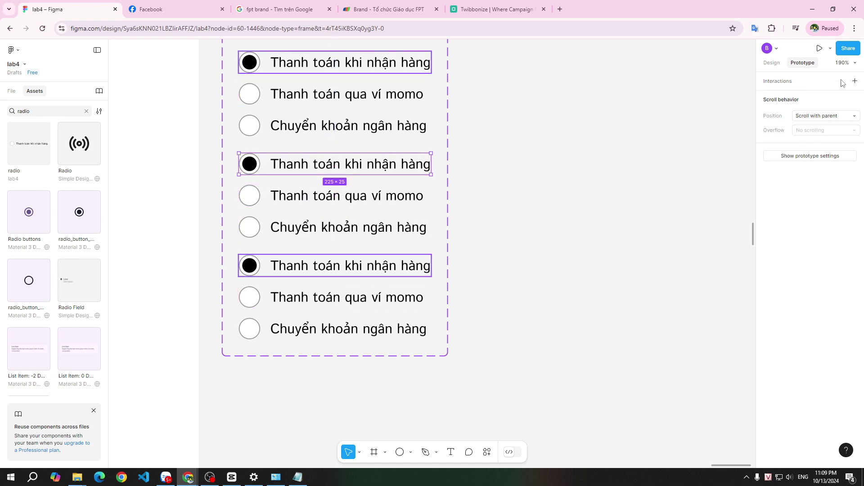
{"action": "left_click", "coordinate": [772, 64]}
{"action": "left_click", "coordinate": [826, 114]}
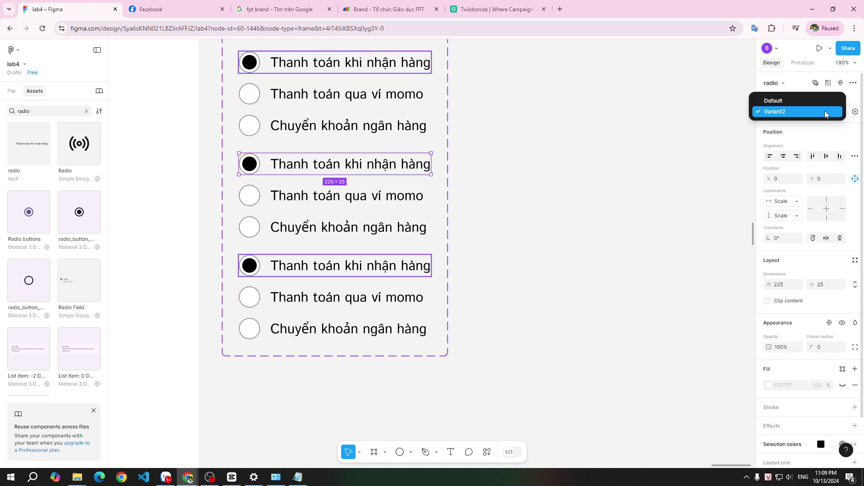
{"action": "left_click", "coordinate": [800, 101]}
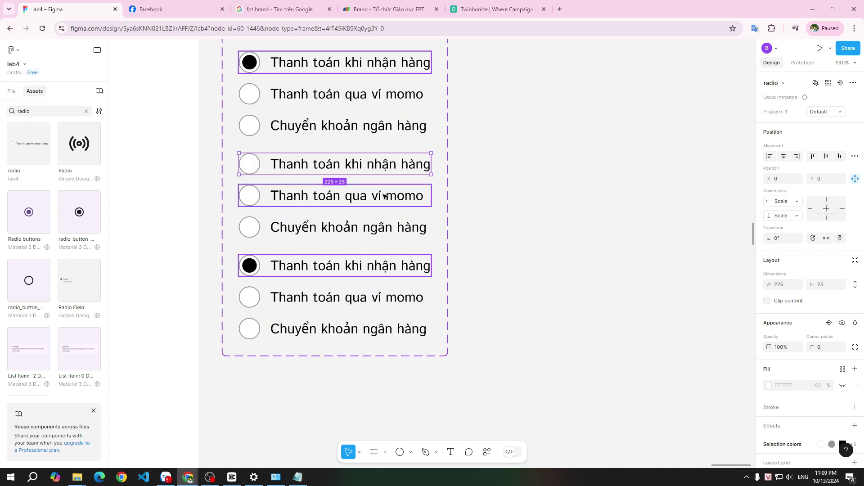
{"action": "left_click", "coordinate": [385, 196]}
{"action": "left_click", "coordinate": [825, 111]}
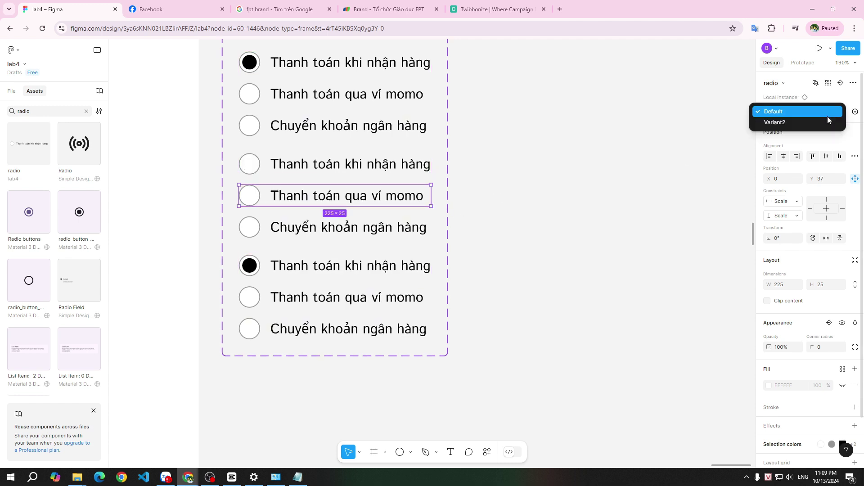
{"action": "left_click", "coordinate": [806, 124]}
In Variant3, uncheck the first row and check 'Chuyển khoản ngân hàng'
{"action": "left_click", "coordinate": [325, 275]}
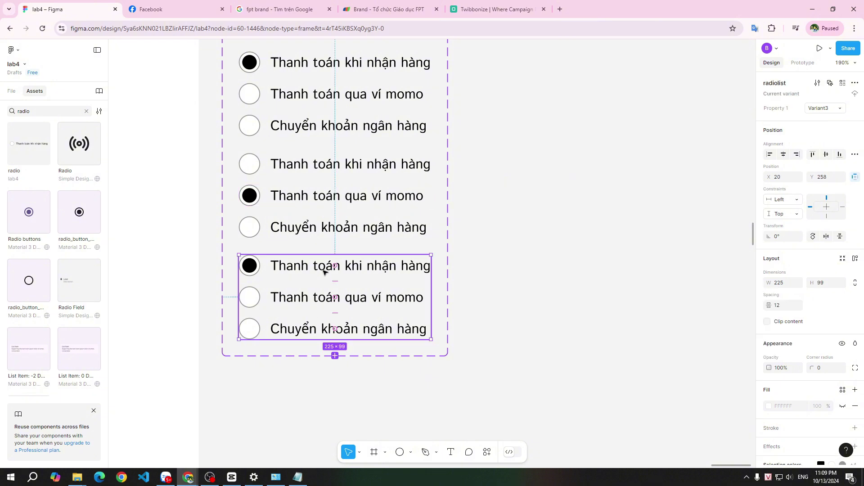
{"action": "double_click", "coordinate": [309, 268]}
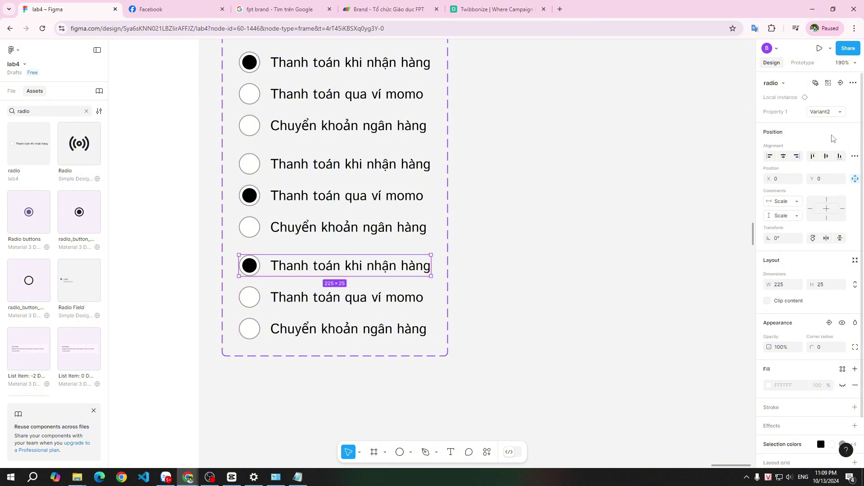
{"action": "left_click", "coordinate": [826, 113]}
{"action": "left_click", "coordinate": [783, 100]}
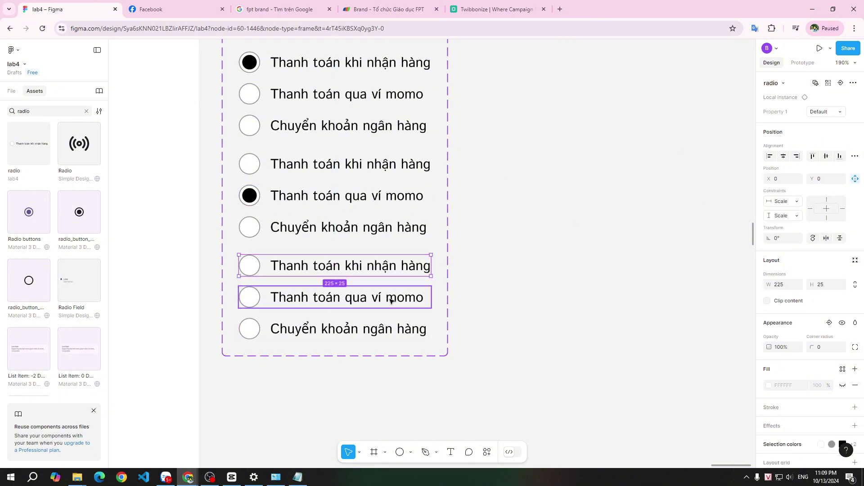
{"action": "left_click", "coordinate": [370, 328]}
{"action": "left_click", "coordinate": [835, 115]}
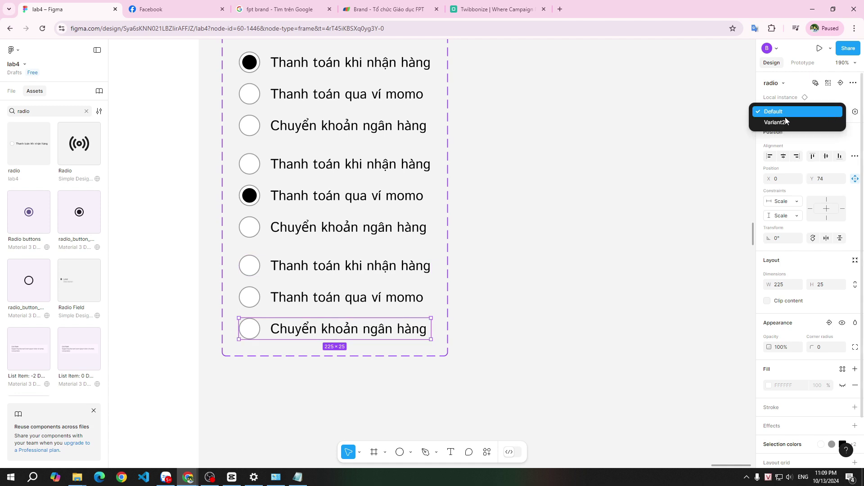
{"action": "left_click", "coordinate": [780, 122]}
{"action": "left_click", "coordinate": [594, 238]}
{"action": "scroll", "coordinate": [568, 229], "scroll_direction": "up", "scroll_amount": 1}
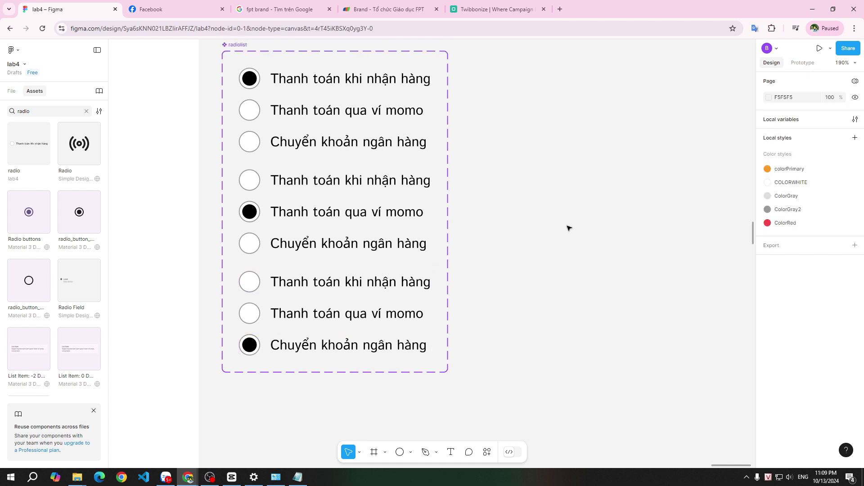
{"action": "scroll", "coordinate": [568, 228], "scroll_direction": "up", "scroll_amount": 4}
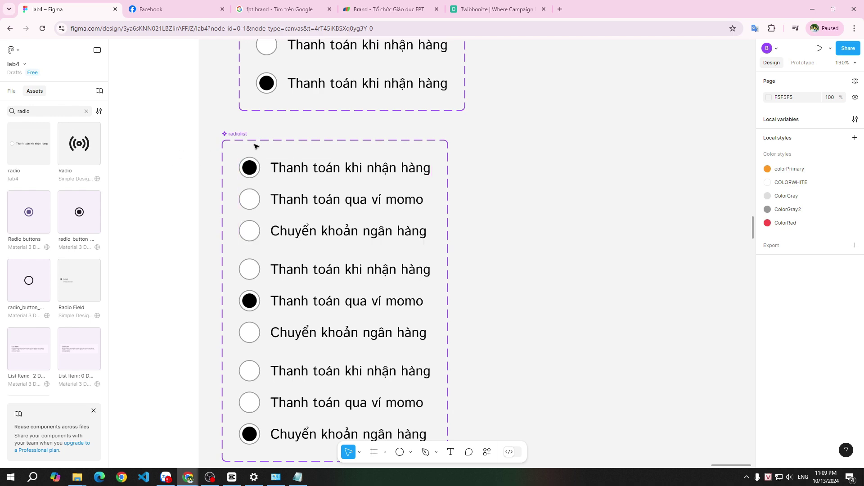
Place a radiolist instance from Assets under 'PHƯƠNG THỨC THANH TOÁN', centred in the card
{"action": "mouse_move", "coordinate": [225, 252]}
{"action": "left_mouse_down"}
{"action": "mouse_move", "coordinate": [382, 251]}
{"action": "mouse_move", "coordinate": [583, 272]}
{"action": "left_mouse_up"}
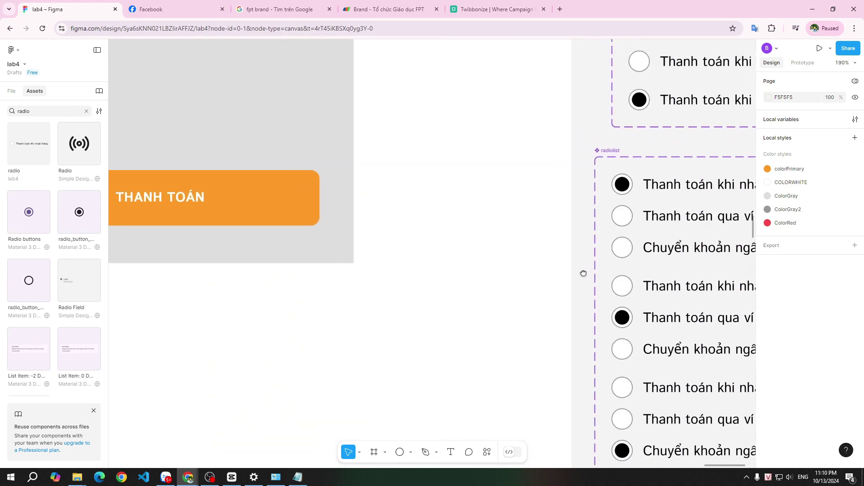
{"action": "left_click_drag", "start_coordinate": [325, 235], "coordinate": [389, 278]}
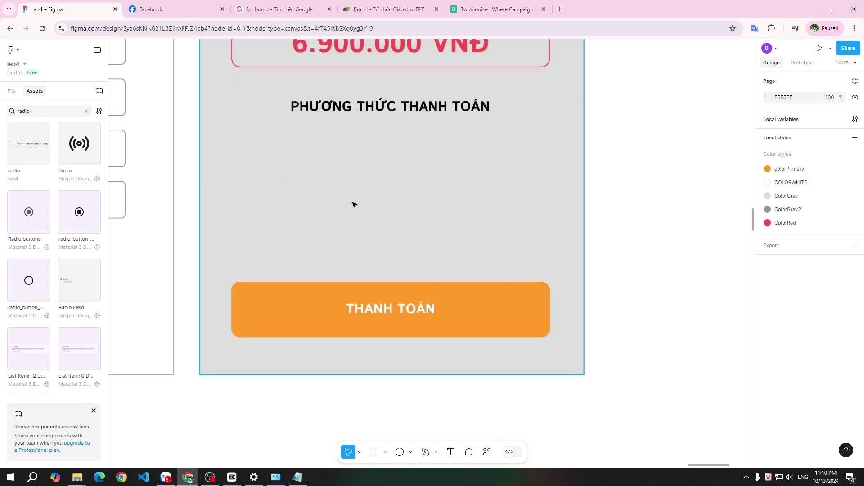
{"action": "left_click", "coordinate": [40, 111]}
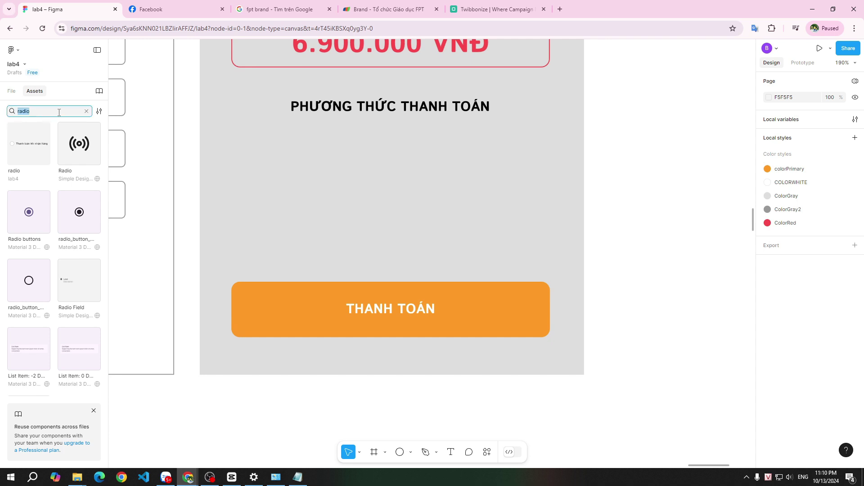
{"action": "type", "text": "li"}
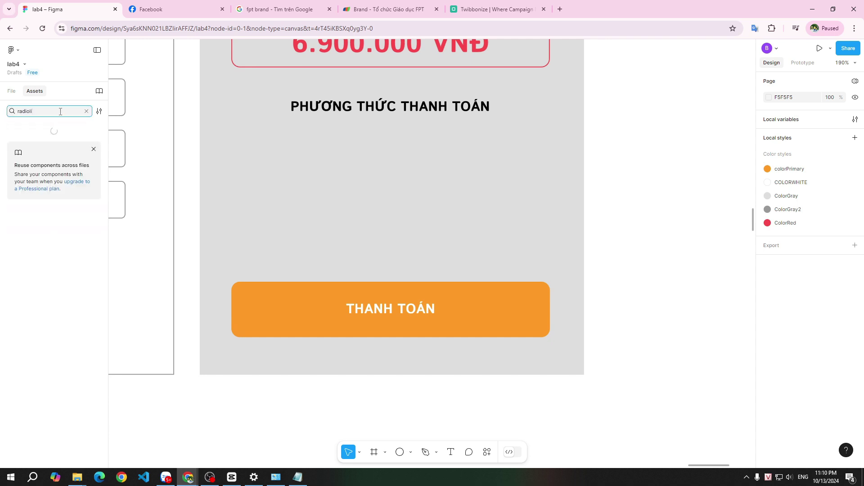
{"action": "type", "text": "st"}
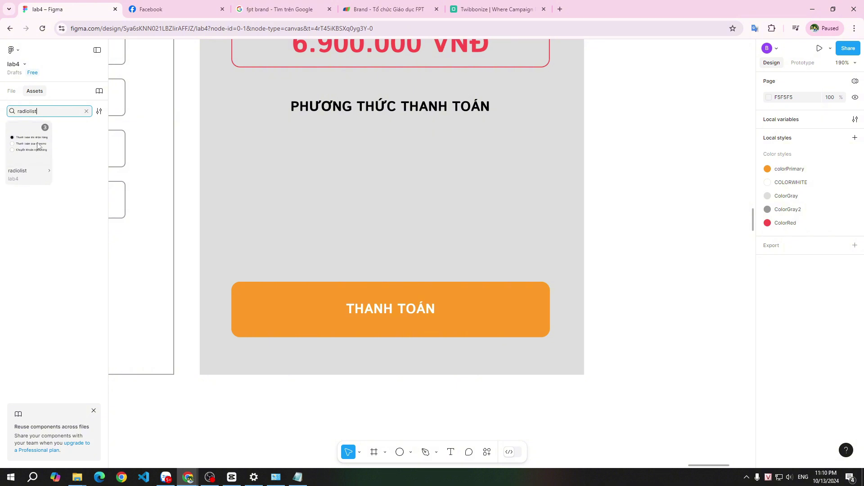
{"action": "mouse_move", "coordinate": [38, 145]}
{"action": "left_mouse_down"}
{"action": "mouse_move", "coordinate": [403, 169]}
{"action": "mouse_move", "coordinate": [417, 189]}
{"action": "left_mouse_up"}
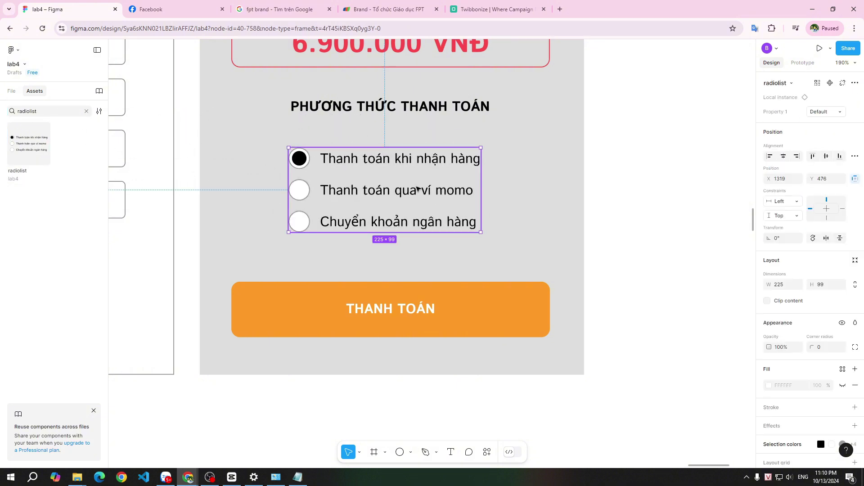
{"action": "left_click_drag", "start_coordinate": [417, 188], "coordinate": [422, 187]}
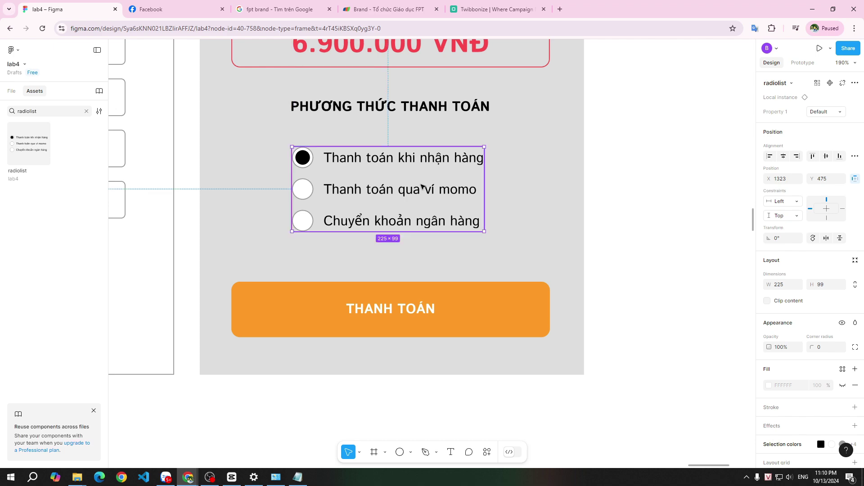
{"action": "left_click", "coordinate": [626, 204]}
{"action": "scroll", "coordinate": [596, 196], "scroll_direction": "down", "scroll_amount": 1}
Select the cart_thanhtoan frame and show its Flow 4 prototype settings
{"action": "scroll", "coordinate": [596, 196], "scroll_direction": "down", "scroll_amount": 2}
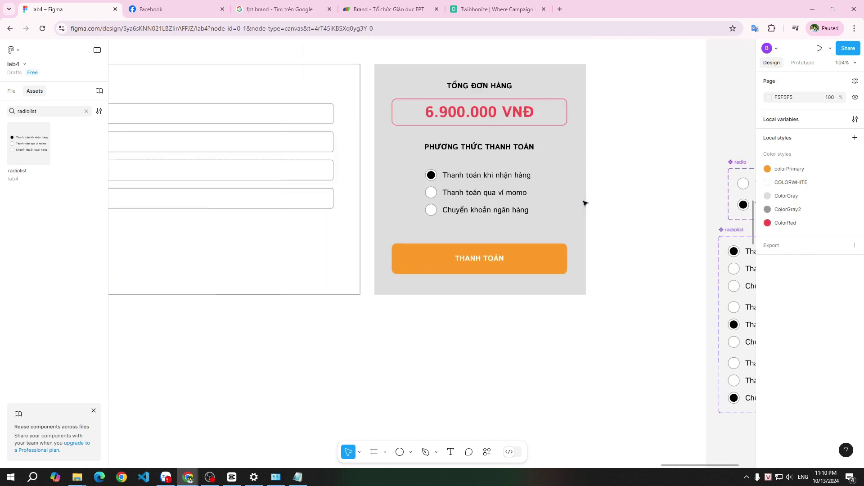
{"action": "scroll", "coordinate": [277, 154], "scroll_direction": "down", "scroll_amount": 2}
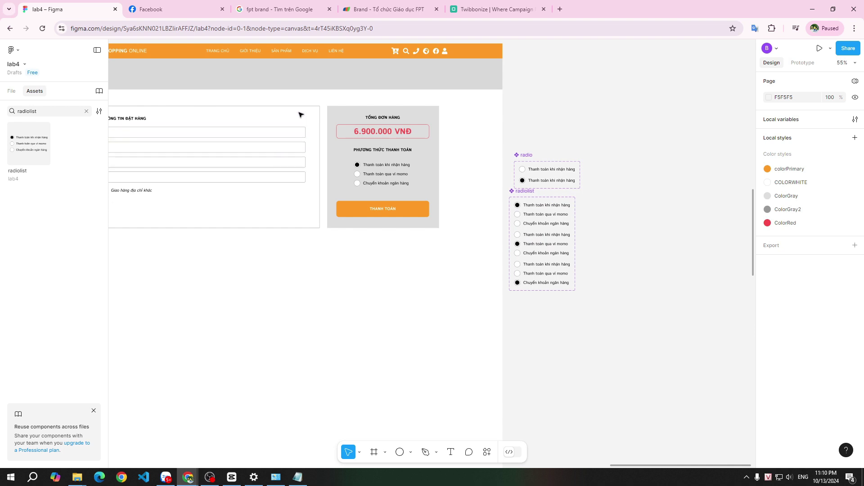
{"action": "left_click_drag", "start_coordinate": [349, 85], "coordinate": [544, 133]}
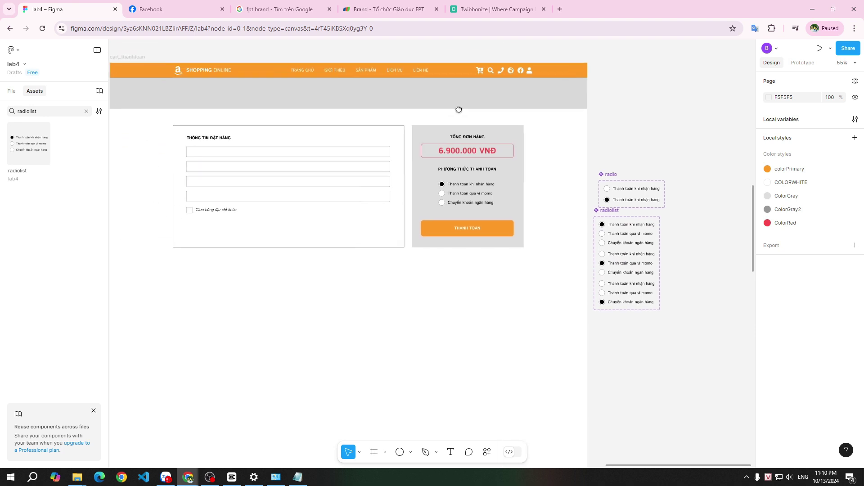
{"action": "left_click", "coordinate": [236, 84]}
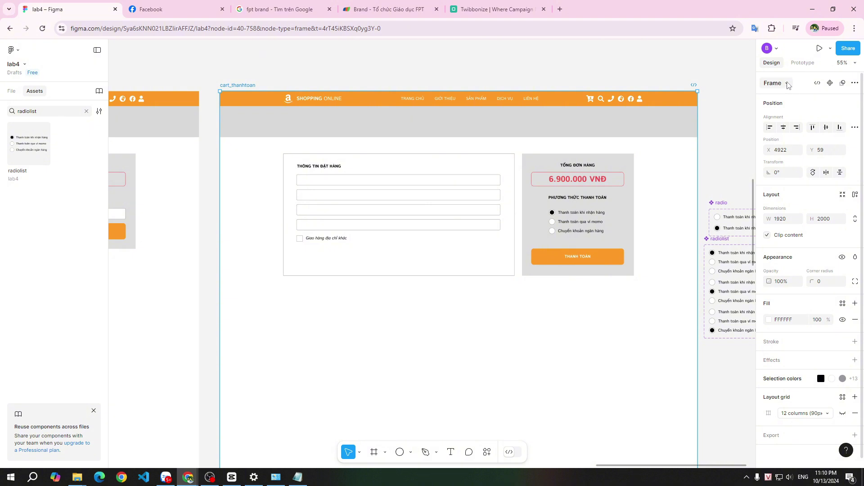
{"action": "left_click", "coordinate": [804, 63]}
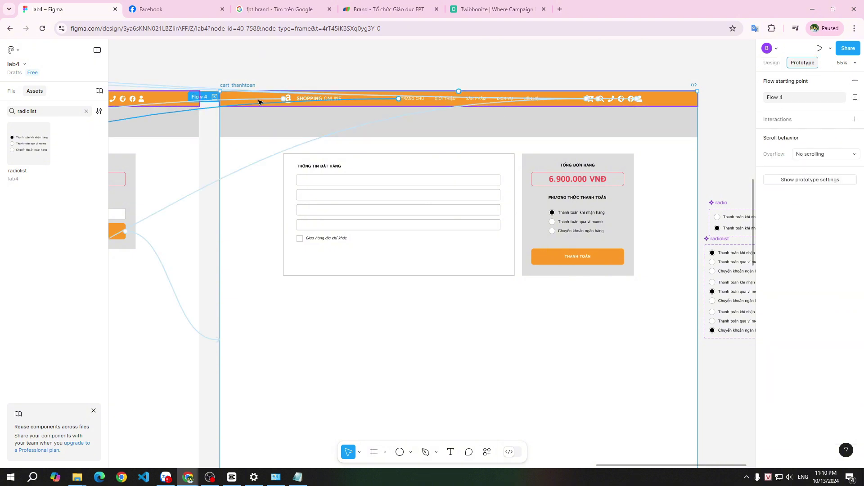
{"action": "left_click", "coordinate": [214, 97]}
{"action": "left_click", "coordinate": [237, 74]}
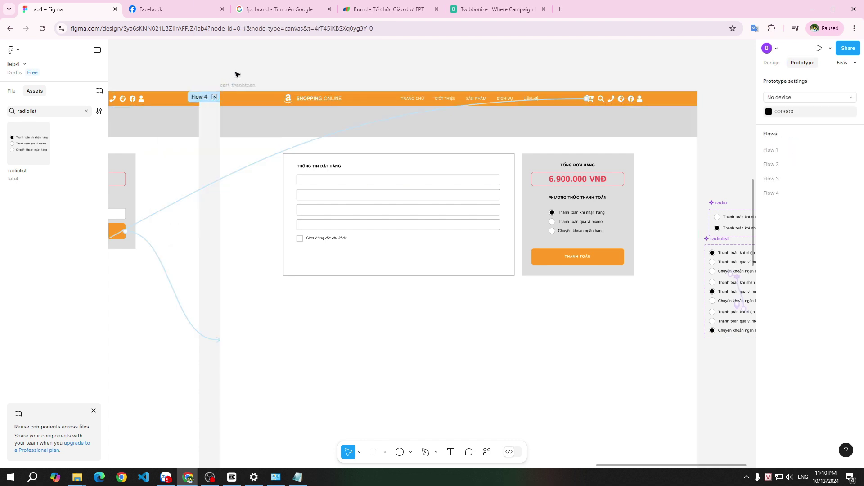
Preview Flow 4, clicking the momo, cash-on-delivery and bank transfer options, then close it
{"action": "left_click", "coordinate": [216, 97]}
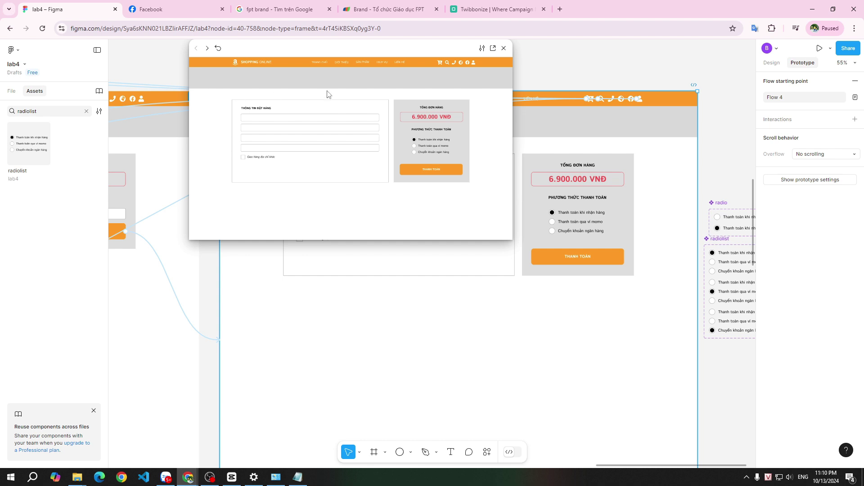
{"action": "left_click", "coordinate": [433, 147]}
{"action": "left_click", "coordinate": [435, 140]}
{"action": "left_click", "coordinate": [434, 152]}
{"action": "left_click", "coordinate": [439, 172]}
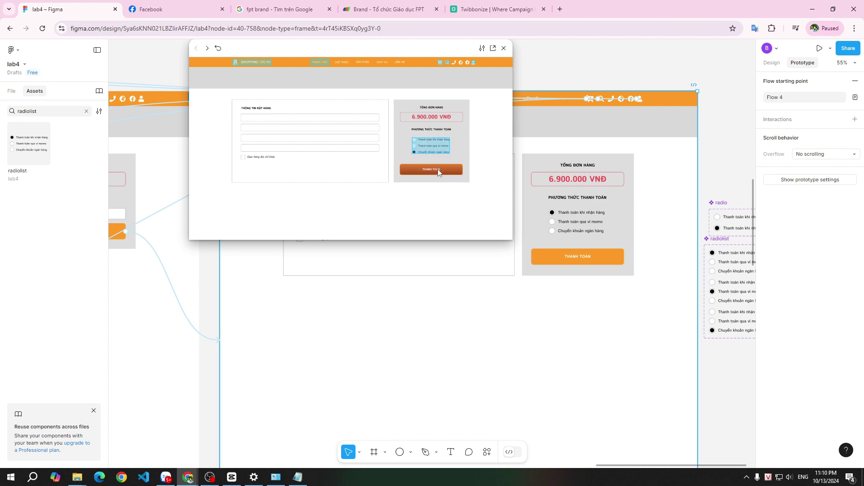
{"action": "left_click", "coordinate": [504, 48]}
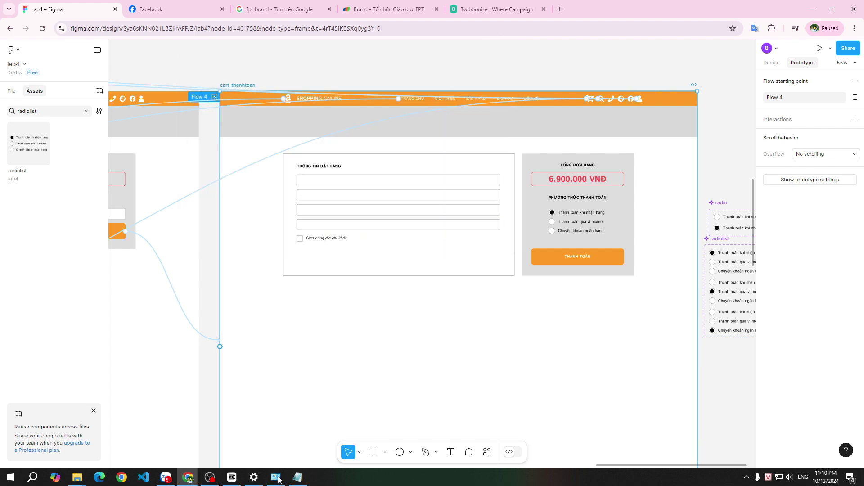